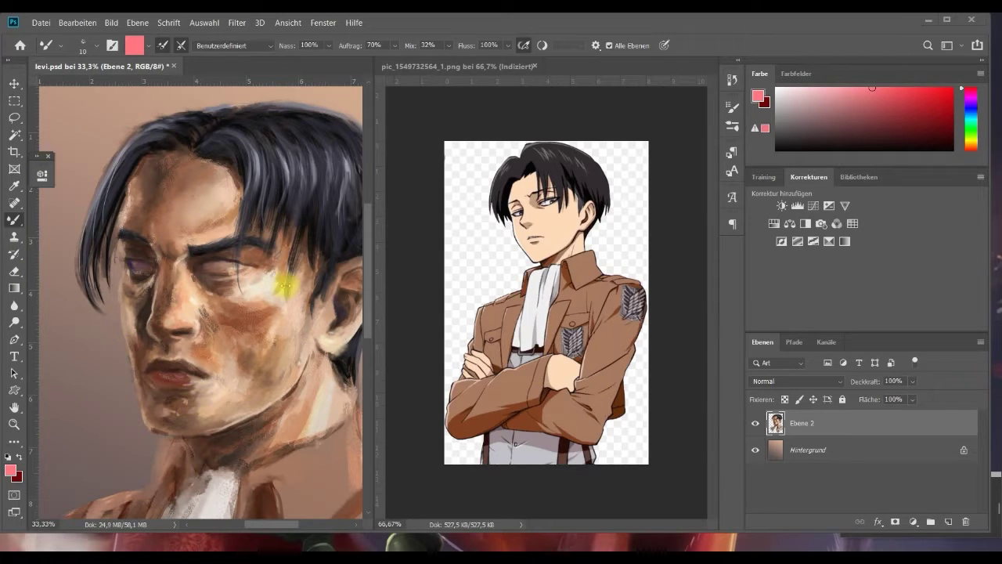
Switch from the Mixer Brush to the regular Brush tool and add a new layer above Ebene 2 in levi.psd.
{"action": "left_click_drag", "start_coordinate": [221, 279], "coordinate": [191, 269]}
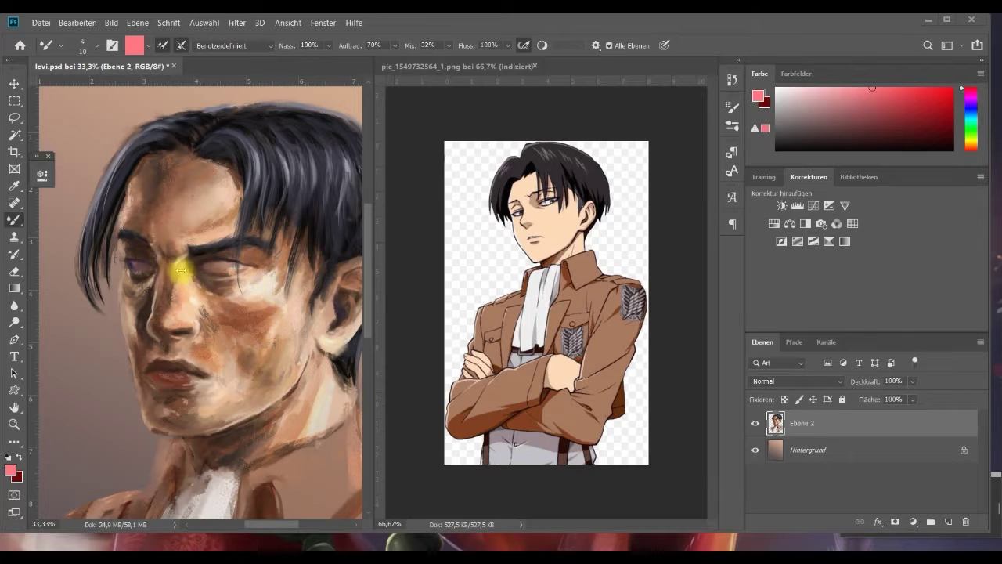
{"action": "key", "text": "ctrl+equal"}
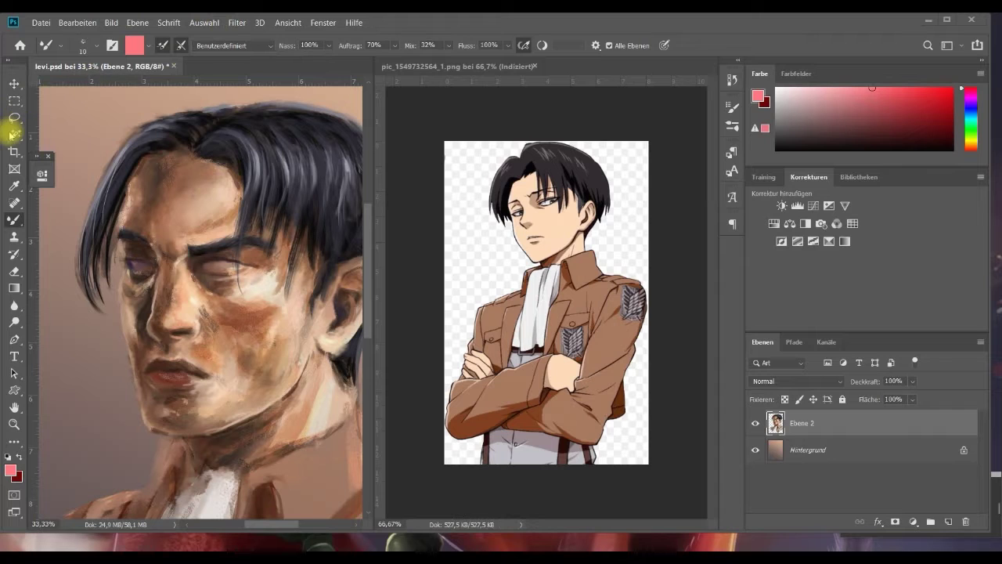
{"action": "key", "text": "space"}
{"action": "key", "text": "ctrl+equal"}
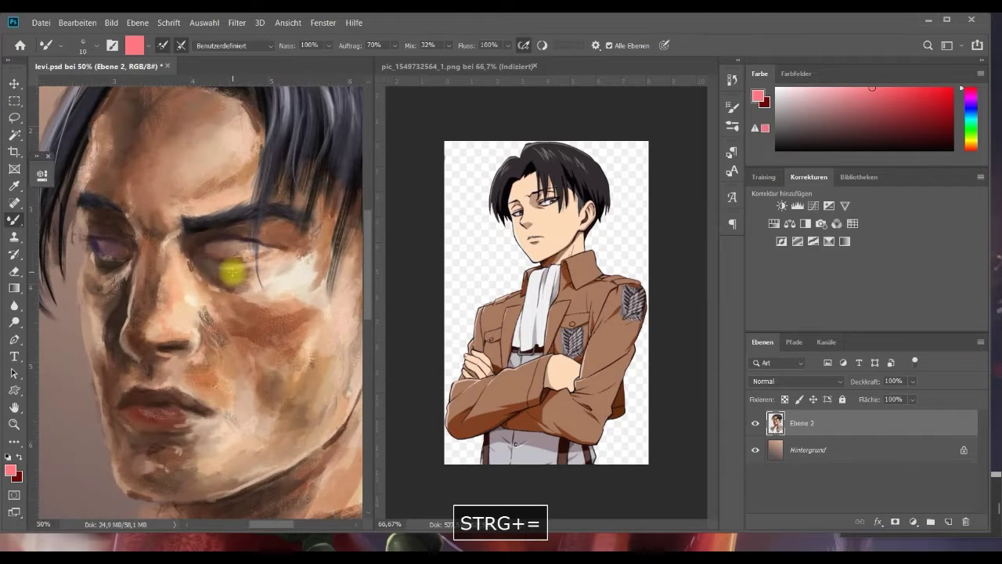
{"action": "left_click_drag", "start_coordinate": [276, 531], "coordinate": [332, 387]}
{"action": "scroll", "coordinate": [369, 290], "scroll_direction": "up", "scroll_amount": 1}
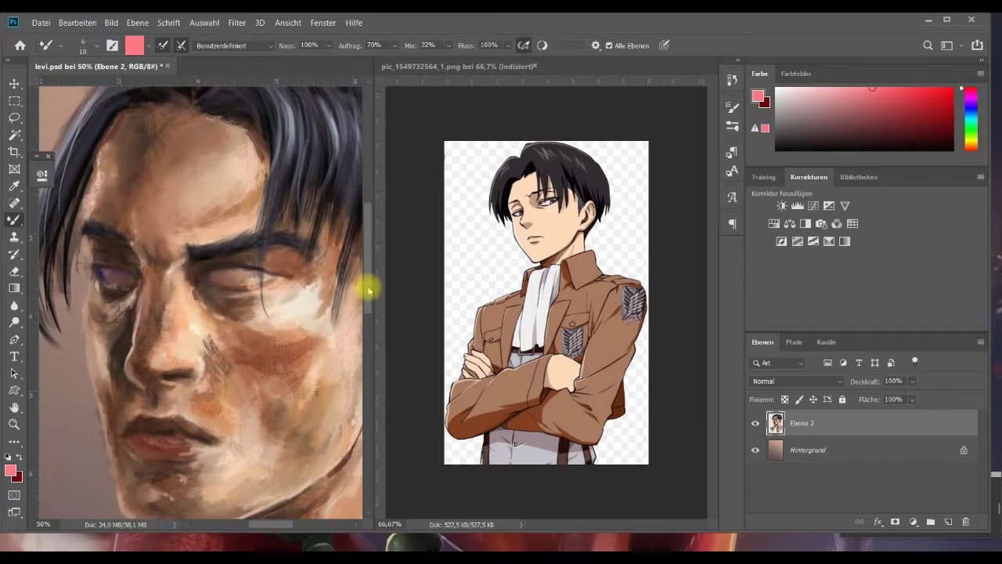
{"action": "key", "text": "ctrl+equal"}
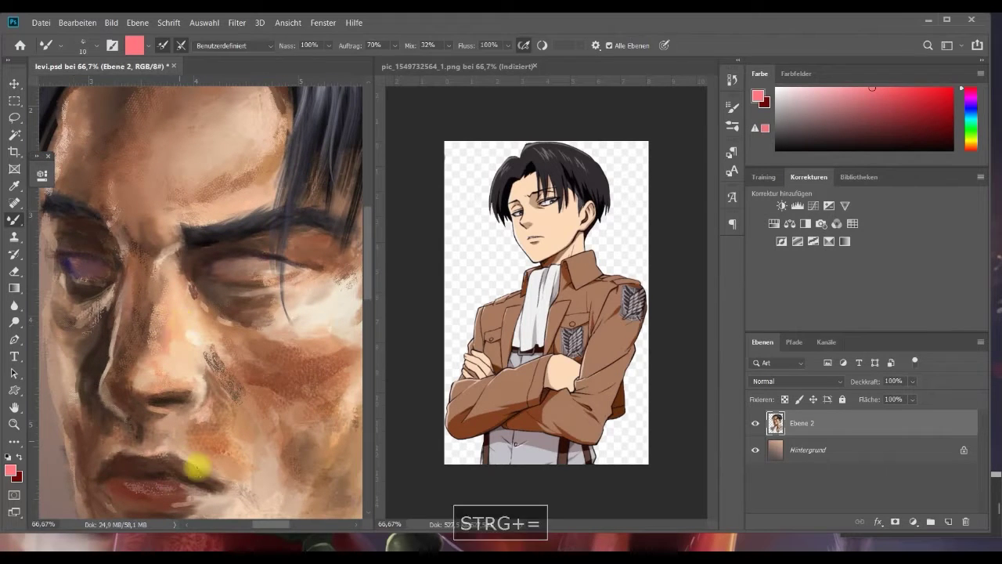
{"action": "left_click_drag", "start_coordinate": [277, 529], "coordinate": [267, 528]}
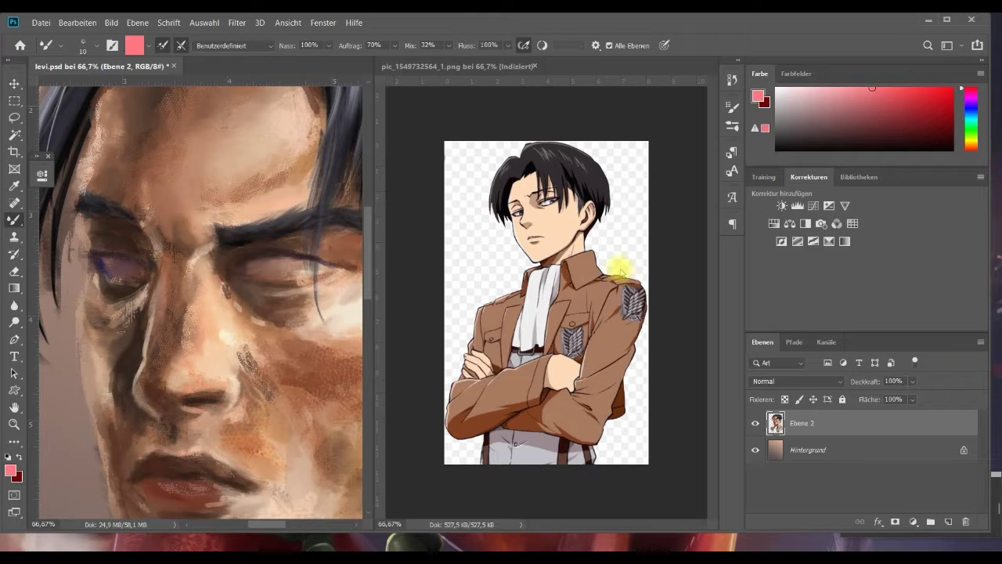
{"action": "right_click", "coordinate": [16, 222]}
{"action": "left_click", "coordinate": [75, 222]}
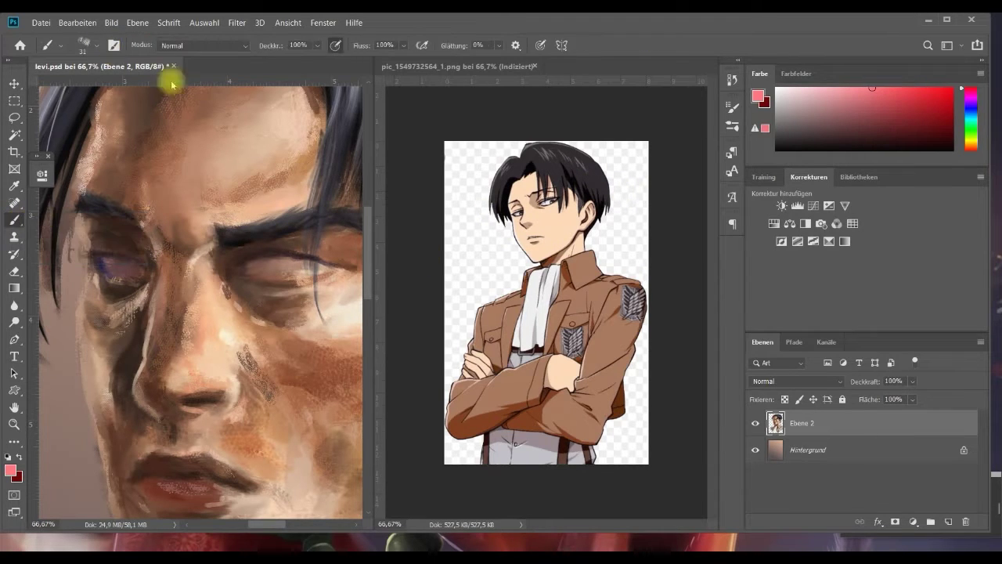
{"action": "left_click", "coordinate": [948, 522]}
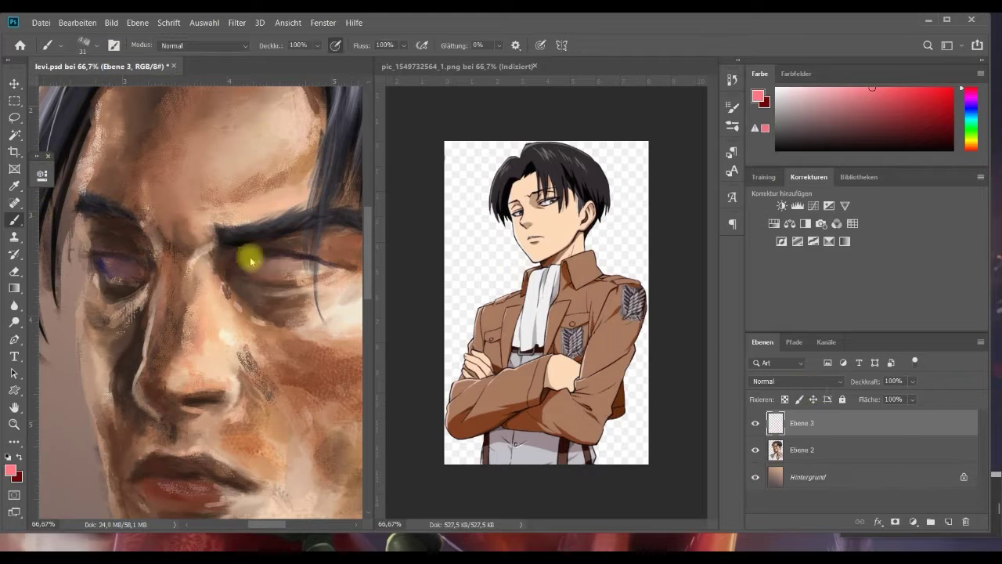
Choose the Hard Elliptical 40 brush from the Greg Rutkowski_brushes_2019 set and set its size to 14 px.
{"action": "left_click", "coordinate": [97, 47]}
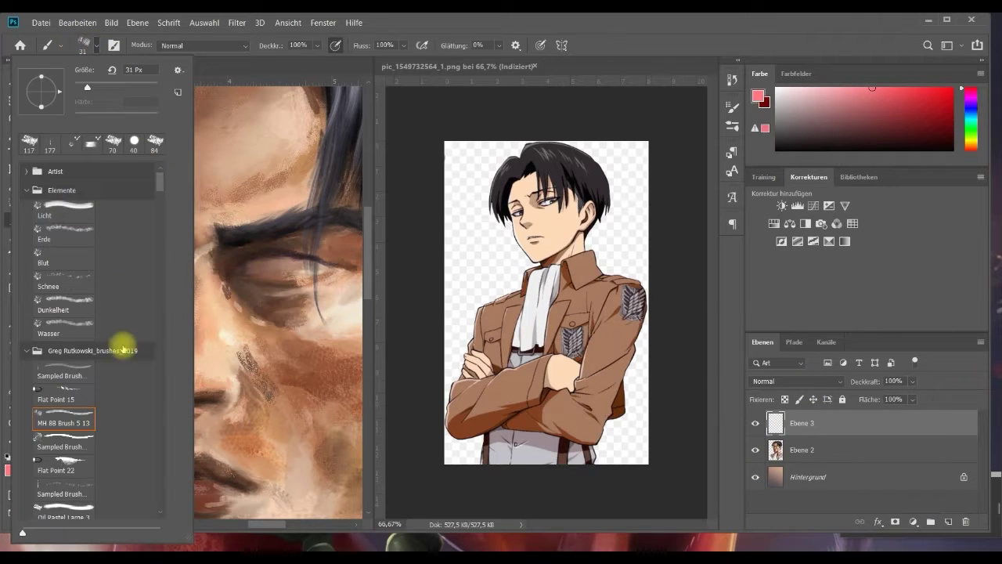
{"action": "left_click", "coordinate": [26, 189]}
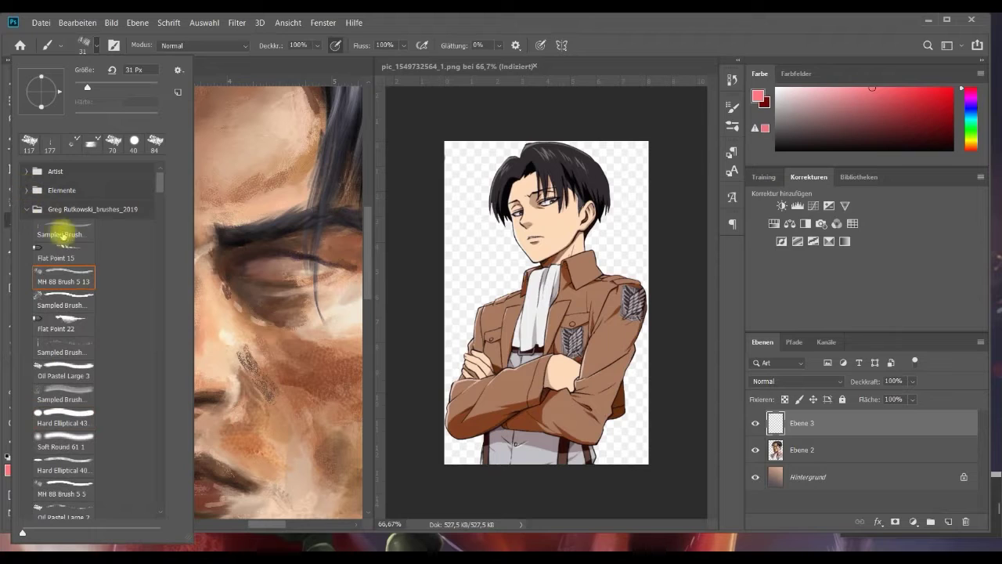
{"action": "scroll", "coordinate": [76, 264], "scroll_direction": "down", "scroll_amount": 1}
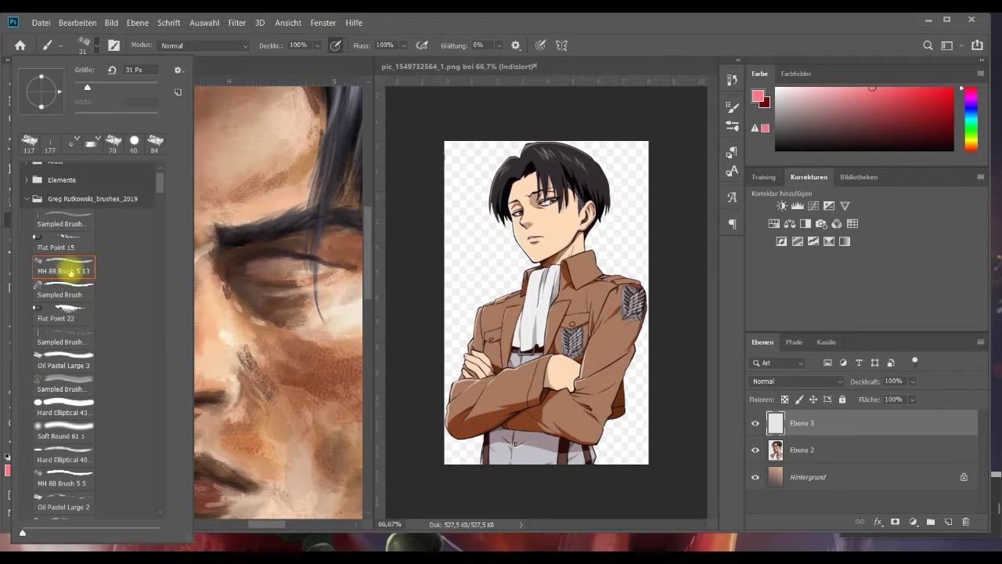
{"action": "scroll", "coordinate": [76, 372], "scroll_direction": "down", "scroll_amount": 2}
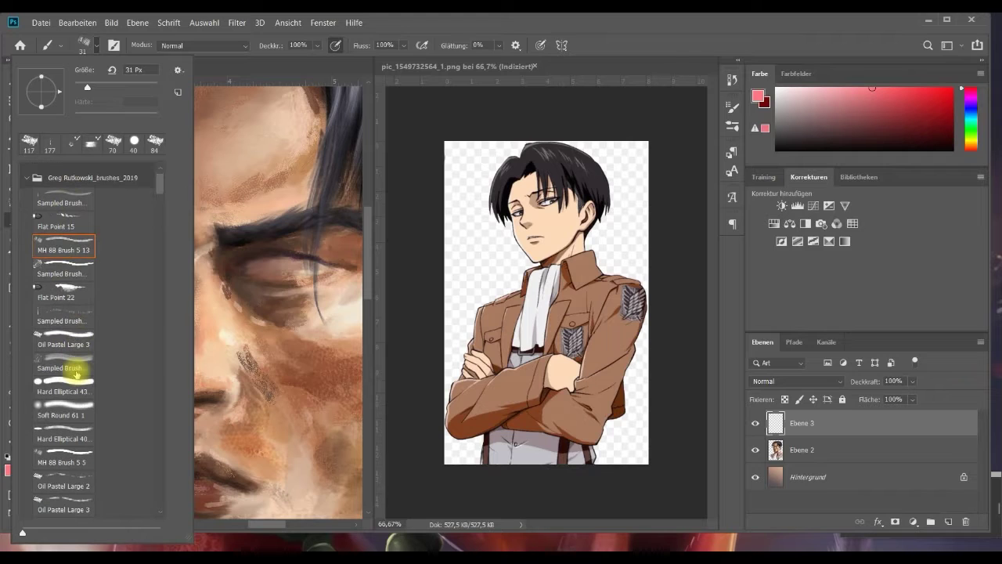
{"action": "left_click", "coordinate": [78, 373]}
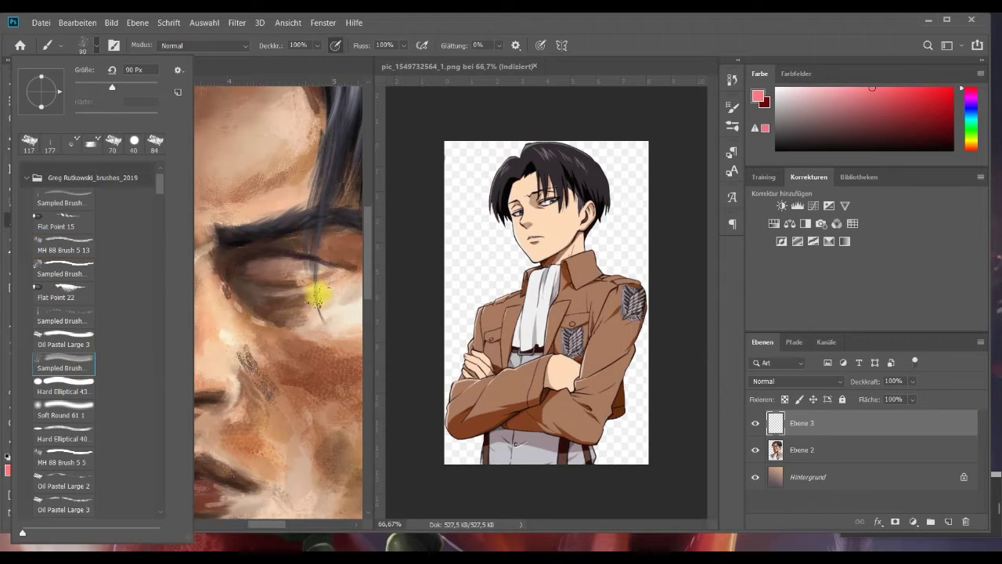
{"action": "left_click", "coordinate": [57, 429]}
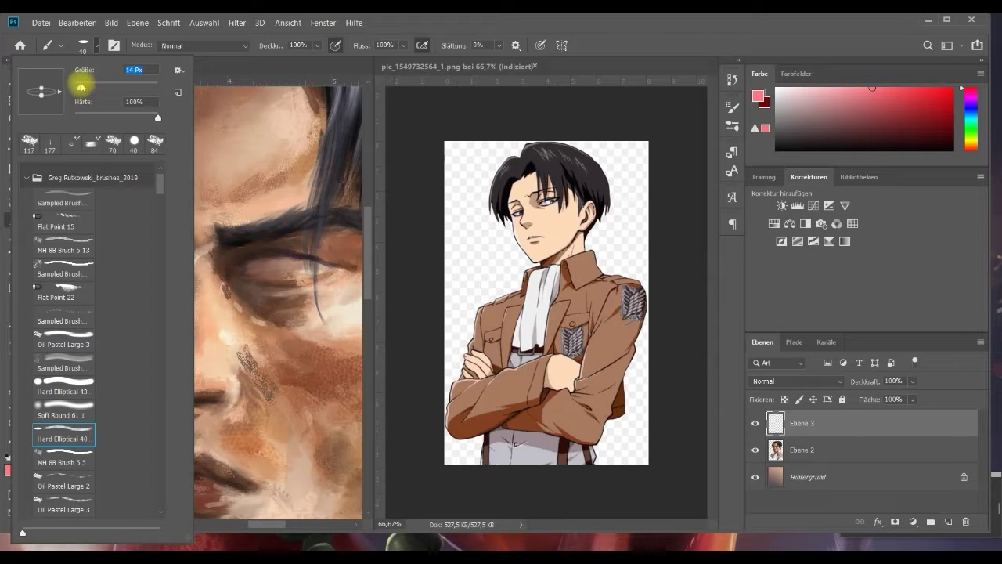
{"action": "left_click", "coordinate": [624, 99]}
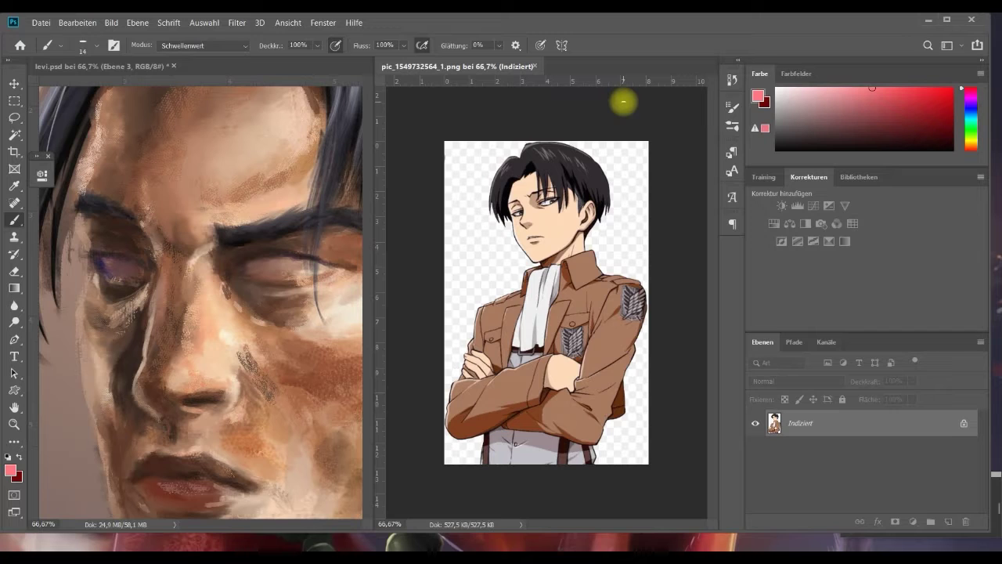
Sample a dark tone near the eye, darken it to near-black, and paint the eyelid outlines of both eyes on Ebene 3.
{"action": "left_click", "coordinate": [276, 251], "text": "alt"}
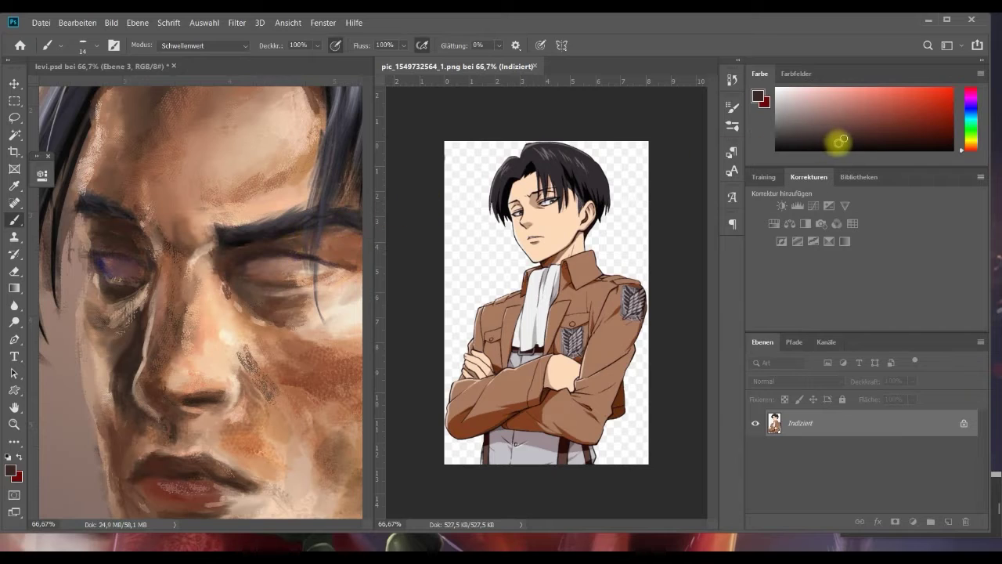
{"action": "left_click", "coordinate": [838, 144]}
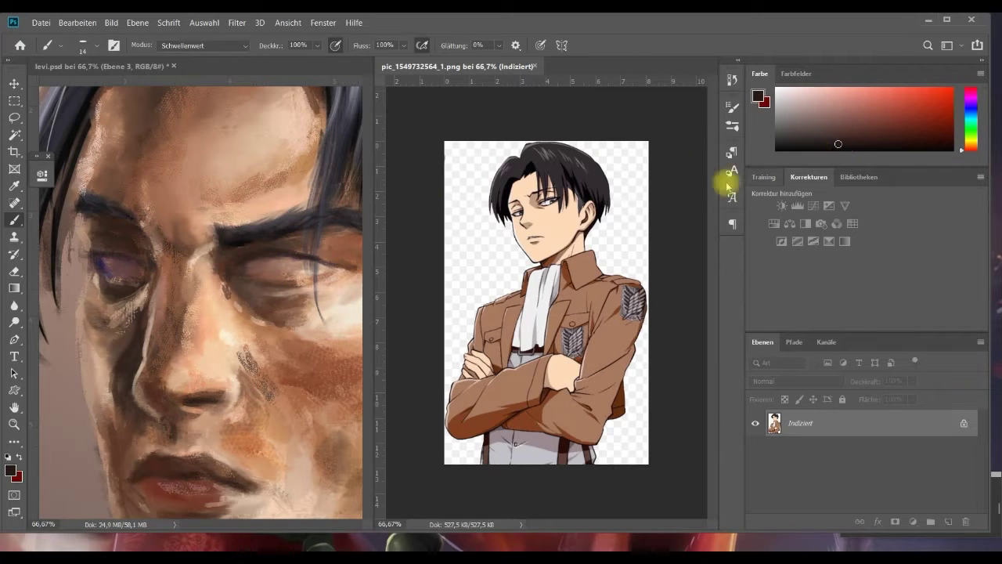
{"action": "left_click", "coordinate": [94, 257]}
{"action": "mouse_move", "coordinate": [95, 253]}
{"action": "left_mouse_down"}
{"action": "mouse_move", "coordinate": [119, 252]}
{"action": "mouse_move", "coordinate": [96, 266]}
{"action": "mouse_move", "coordinate": [116, 285]}
{"action": "mouse_move", "coordinate": [105, 277]}
{"action": "left_mouse_up"}
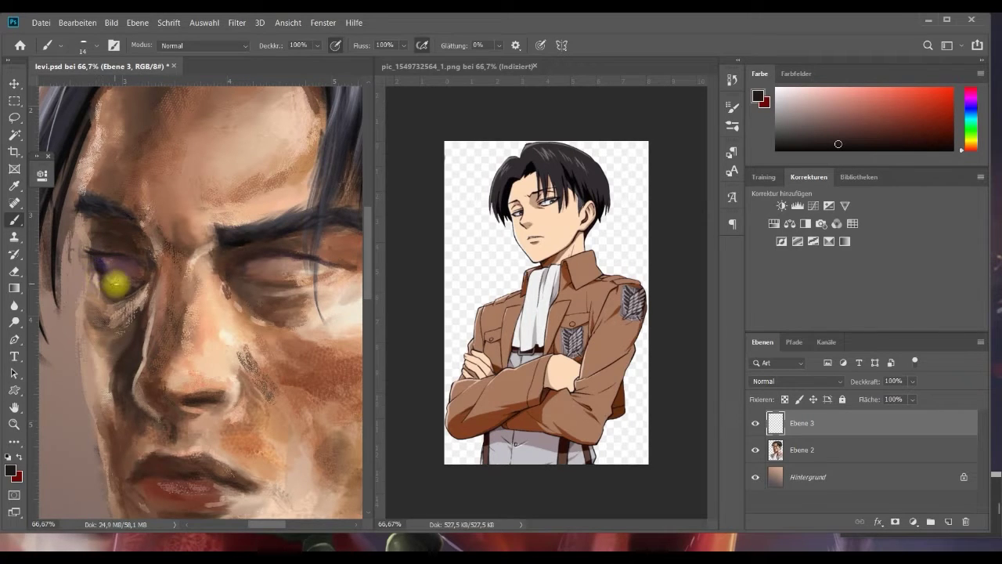
{"action": "mouse_move", "coordinate": [146, 286]}
{"action": "left_mouse_down"}
{"action": "mouse_move", "coordinate": [104, 278]}
{"action": "mouse_move", "coordinate": [99, 255]}
{"action": "mouse_move", "coordinate": [126, 260]}
{"action": "left_mouse_up"}
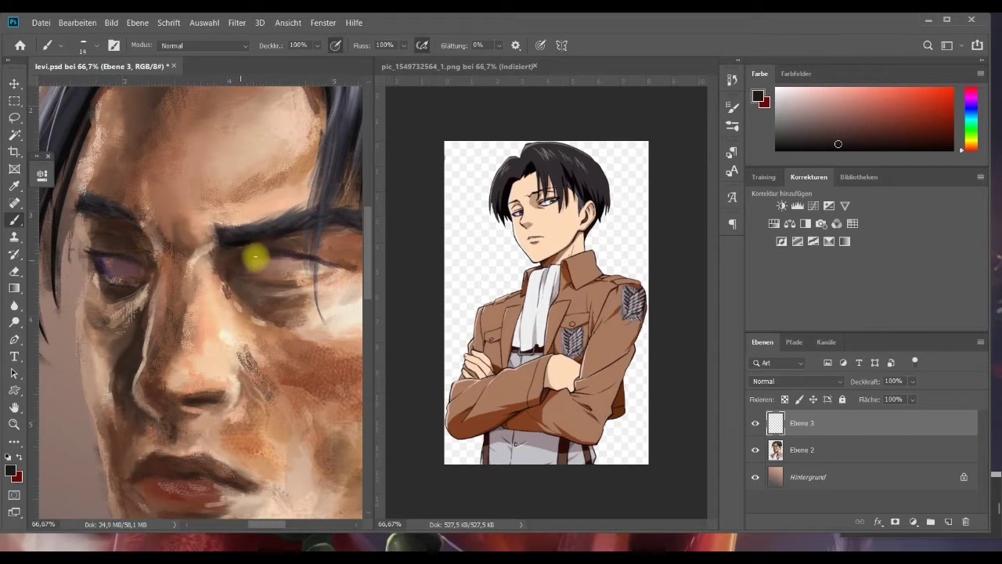
{"action": "mouse_move", "coordinate": [291, 252]}
{"action": "left_mouse_down"}
{"action": "mouse_move", "coordinate": [306, 262]}
{"action": "mouse_move", "coordinate": [259, 253]}
{"action": "mouse_move", "coordinate": [298, 253]}
{"action": "mouse_move", "coordinate": [280, 287]}
{"action": "mouse_move", "coordinate": [253, 282]}
{"action": "mouse_move", "coordinate": [296, 280]}
{"action": "left_mouse_up"}
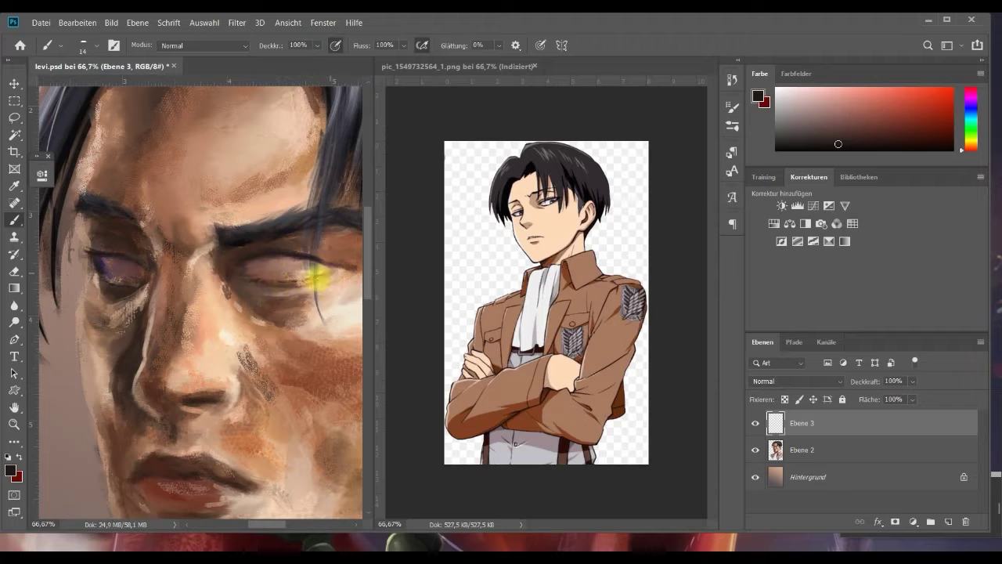
{"action": "mouse_move", "coordinate": [332, 270]}
{"action": "left_mouse_down"}
{"action": "mouse_move", "coordinate": [266, 232]}
{"action": "mouse_move", "coordinate": [250, 259]}
{"action": "mouse_move", "coordinate": [227, 269]}
{"action": "left_mouse_up"}
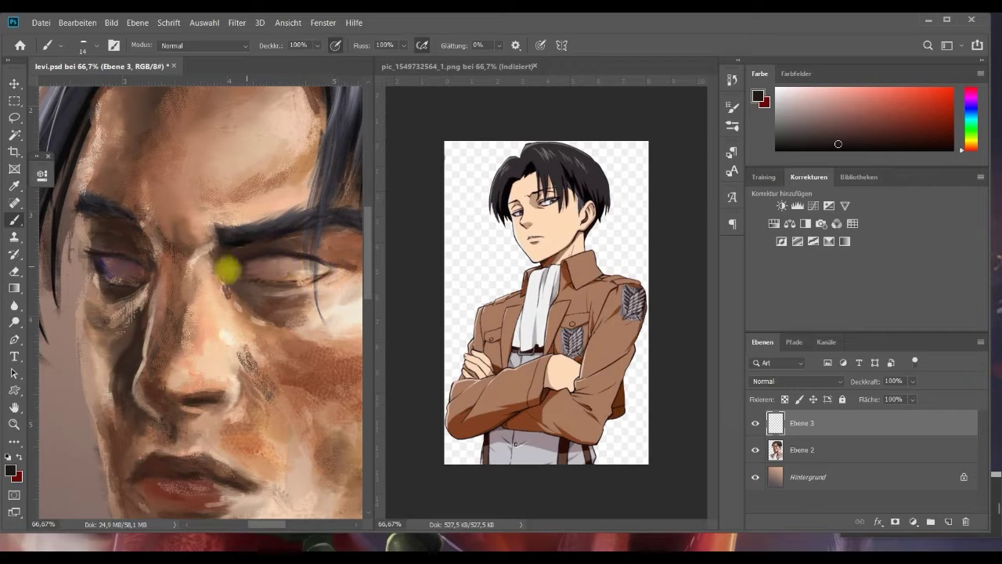
Sample the light skin tone of the cheek and paint a thin highlight along the lower eyelid above that cheek.
{"action": "left_click", "coordinate": [338, 295], "text": "alt"}
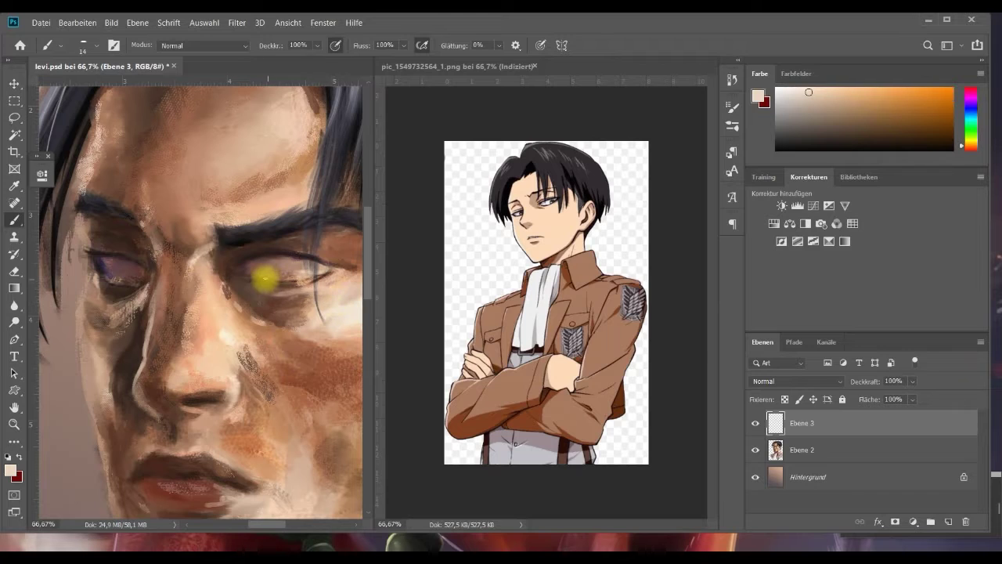
{"action": "mouse_move", "coordinate": [266, 278]}
{"action": "left_mouse_down"}
{"action": "mouse_move", "coordinate": [300, 279]}
{"action": "mouse_move", "coordinate": [262, 276]}
{"action": "left_mouse_up"}
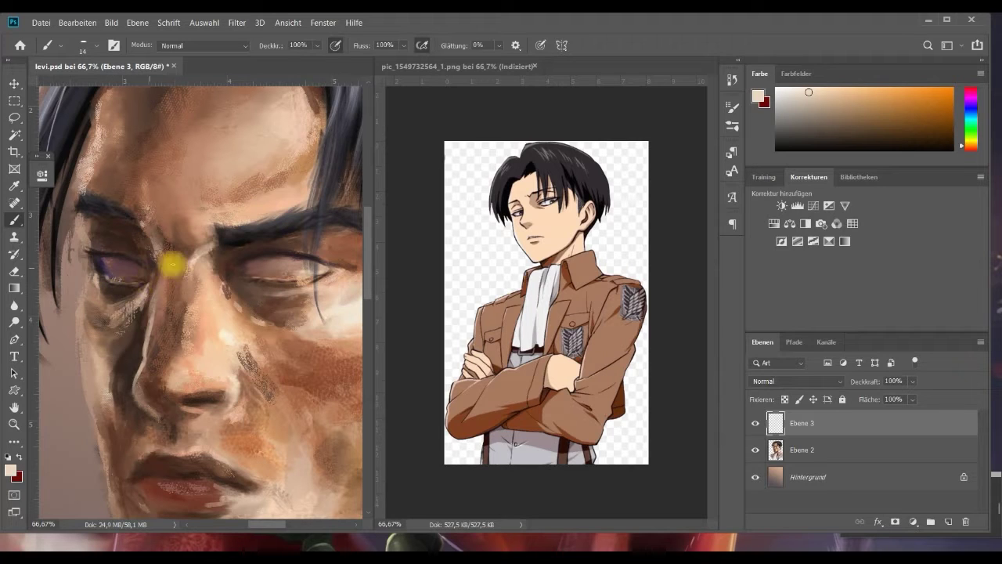
{"action": "key", "text": "alt"}
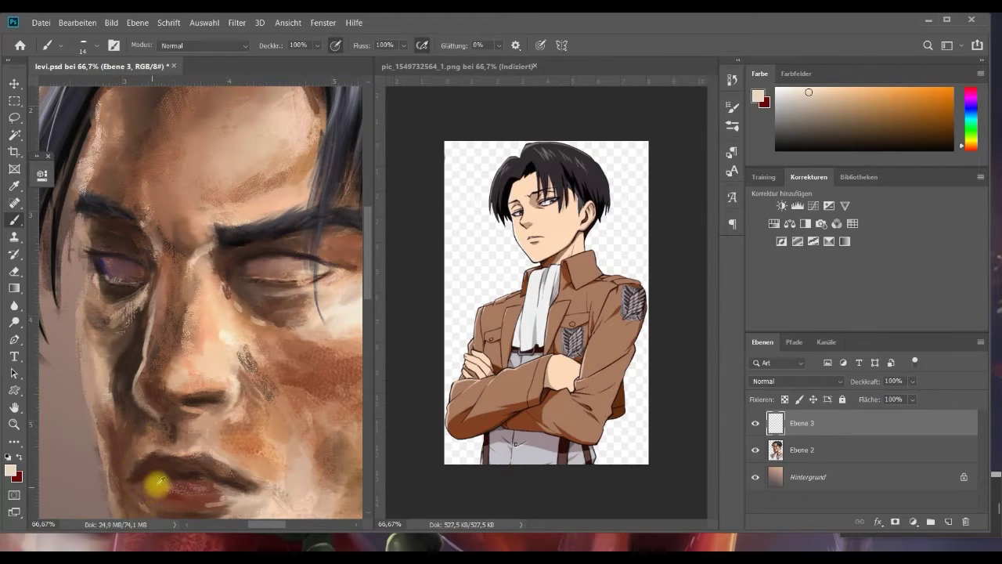
Sample the dark red of the lips, darken it, and paint the irises and pupils of both eyes.
{"action": "left_click", "coordinate": [156, 483], "text": "alt"}
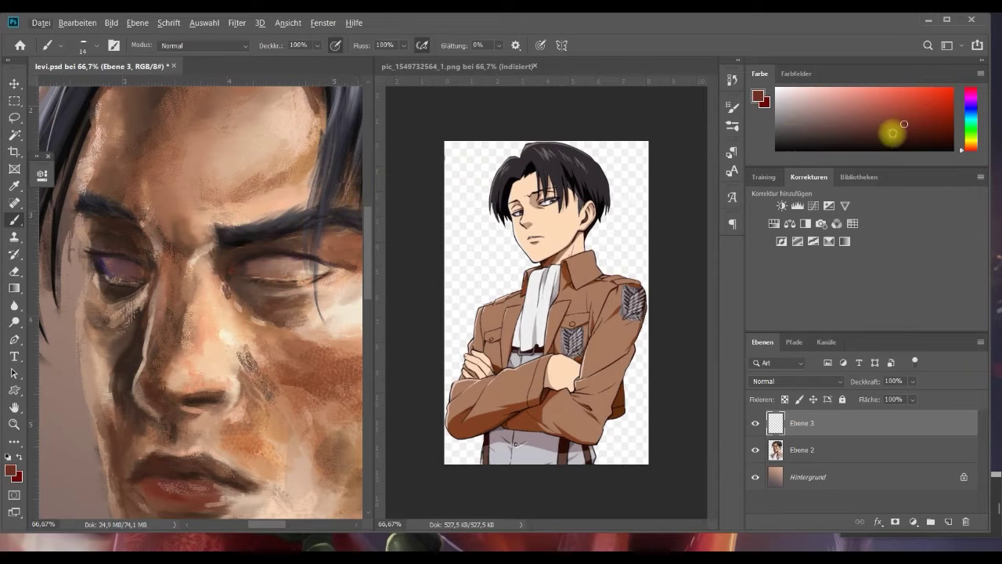
{"action": "left_click_drag", "start_coordinate": [902, 127], "coordinate": [882, 143]}
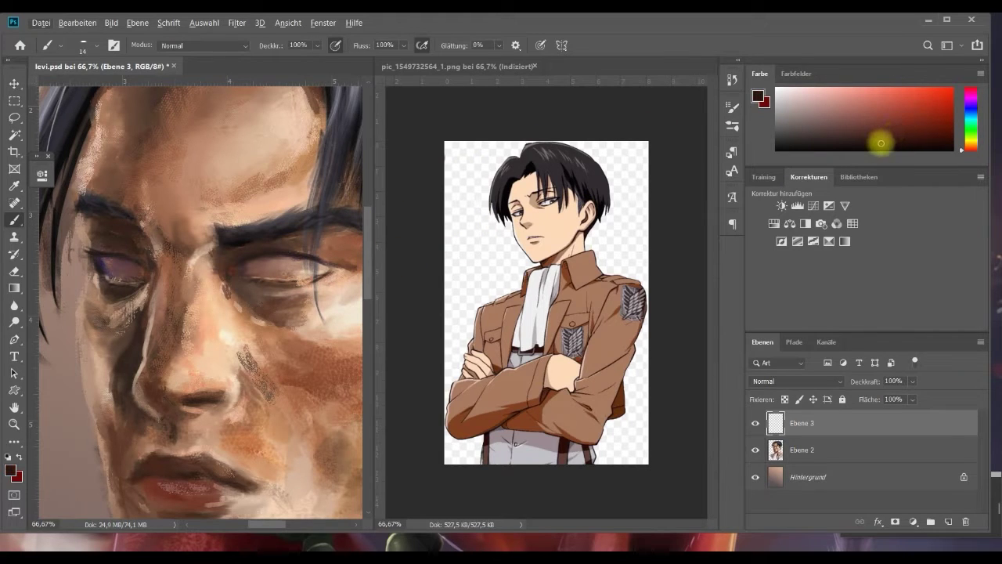
{"action": "left_click_drag", "start_coordinate": [126, 270], "coordinate": [102, 268]}
{"action": "key", "text": "ctrl+z"}
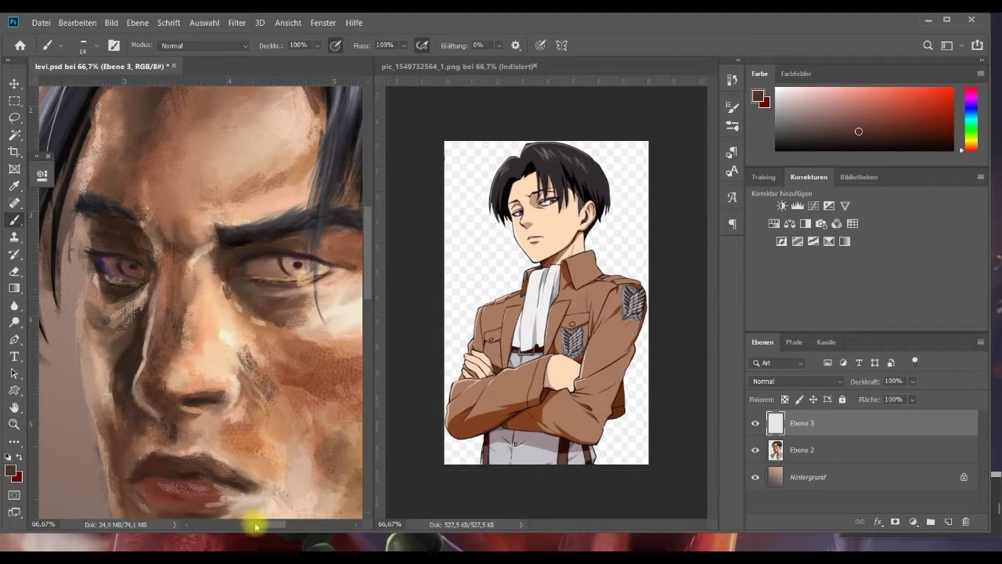
{"action": "mouse_move", "coordinate": [268, 524]}
{"action": "left_mouse_down"}
{"action": "mouse_move", "coordinate": [297, 521]}
{"action": "mouse_move", "coordinate": [244, 532]}
{"action": "mouse_move", "coordinate": [266, 530]}
{"action": "left_mouse_up"}
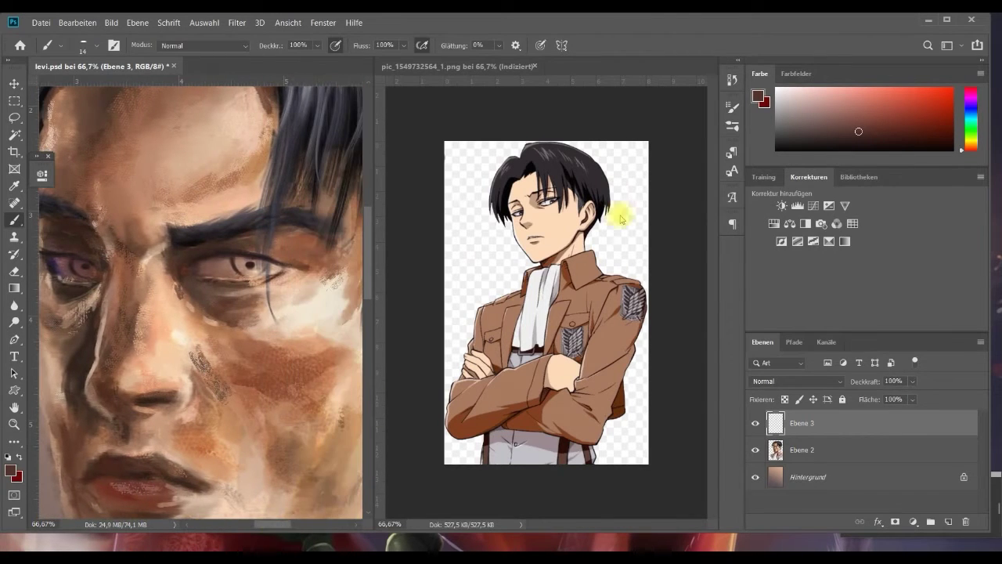
{"action": "left_click_drag", "start_coordinate": [283, 534], "coordinate": [261, 527]}
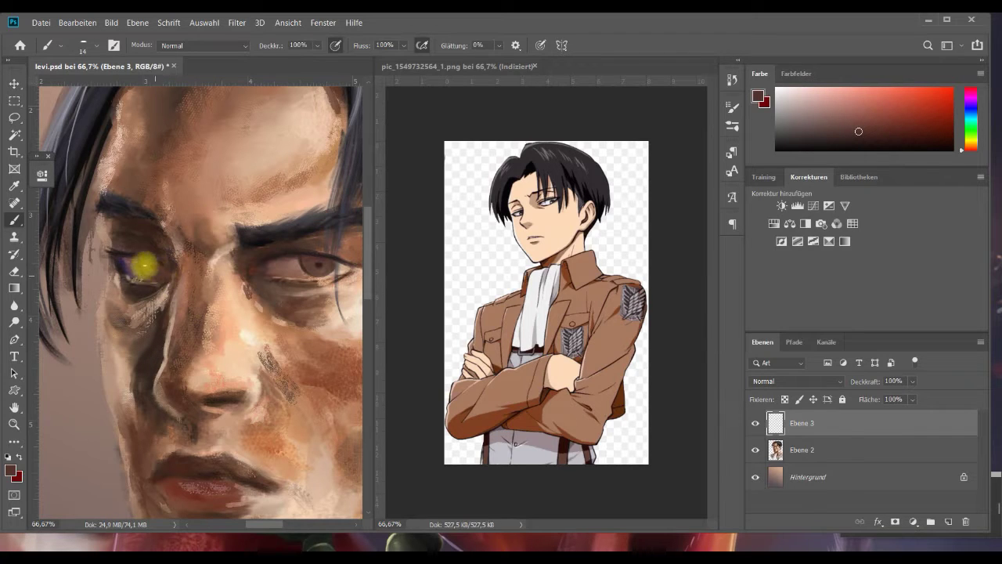
Pick a near-black brown and deepen the pupils and upper iris shadows of both eyes.
{"action": "left_click", "coordinate": [859, 143]}
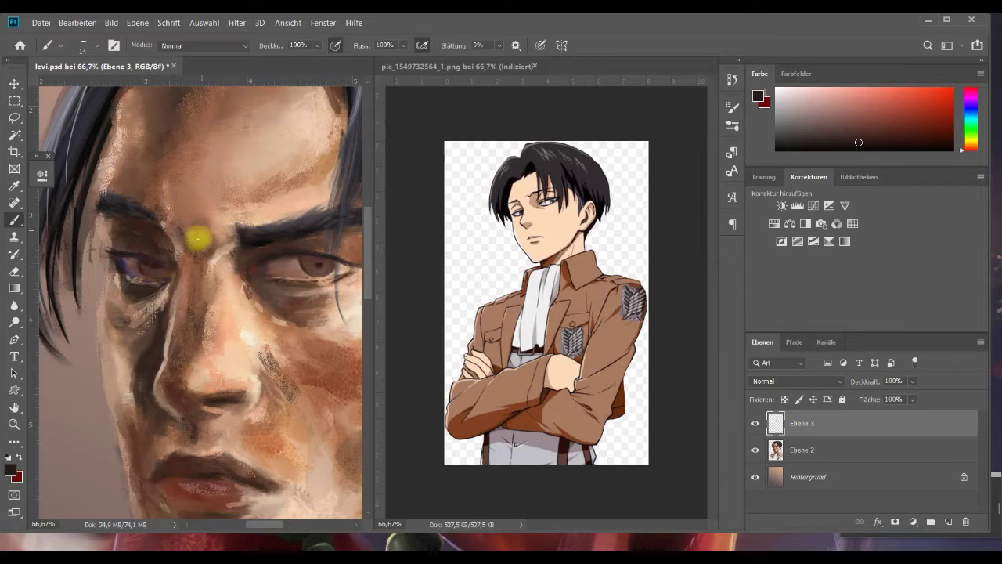
{"action": "mouse_move", "coordinate": [116, 266]}
{"action": "left_mouse_down"}
{"action": "mouse_move", "coordinate": [130, 253]}
{"action": "mouse_move", "coordinate": [149, 265]}
{"action": "left_mouse_up"}
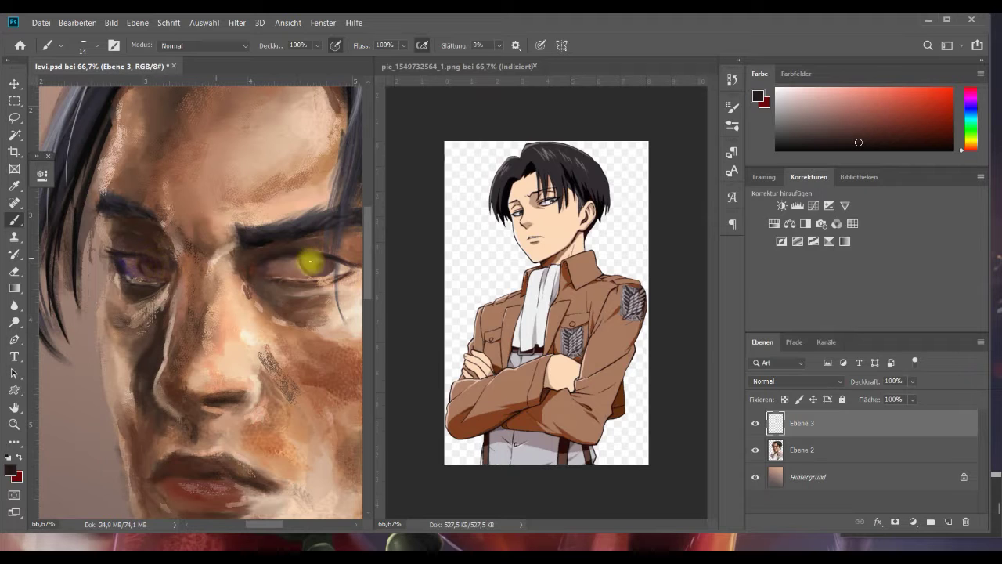
{"action": "mouse_move", "coordinate": [310, 259]}
{"action": "left_mouse_down"}
{"action": "mouse_move", "coordinate": [331, 262]}
{"action": "mouse_move", "coordinate": [313, 257]}
{"action": "left_mouse_up"}
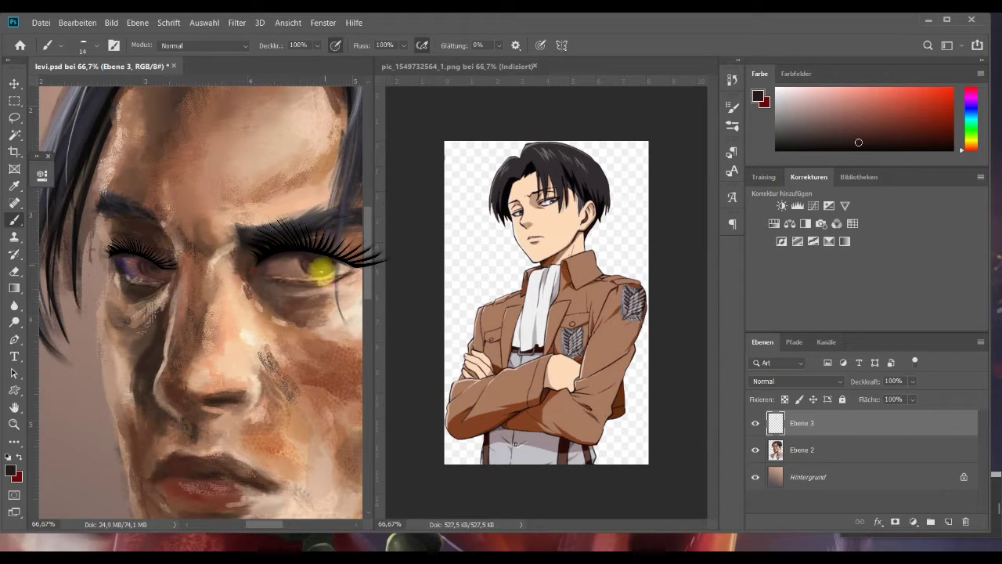
Sample lighter and darker brown tones around the eyes and refine the light and shadow within both irises.
{"action": "left_click", "coordinate": [839, 119]}
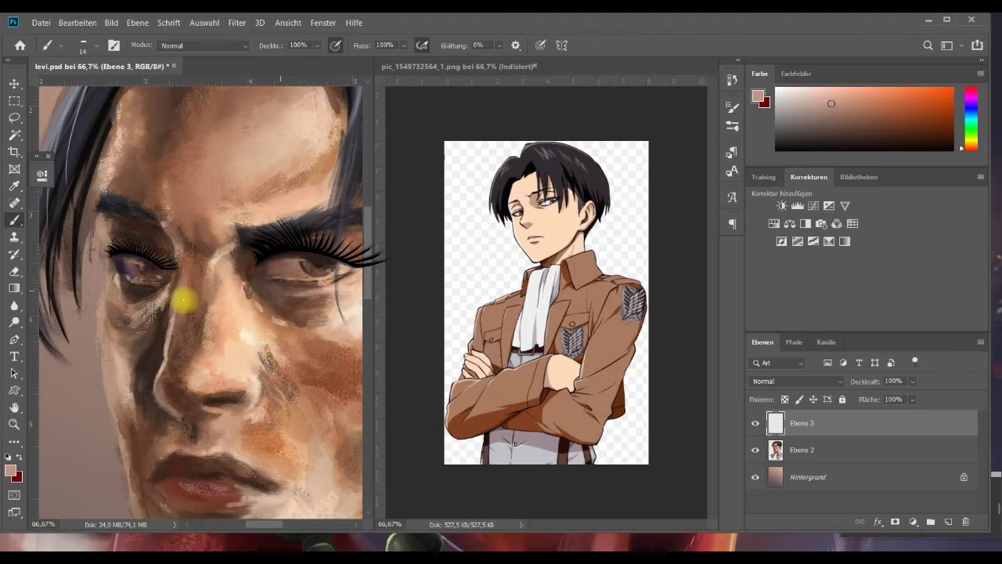
{"action": "left_click", "coordinate": [154, 275], "text": "alt"}
{"action": "left_click", "coordinate": [474, 264], "text": "alt"}
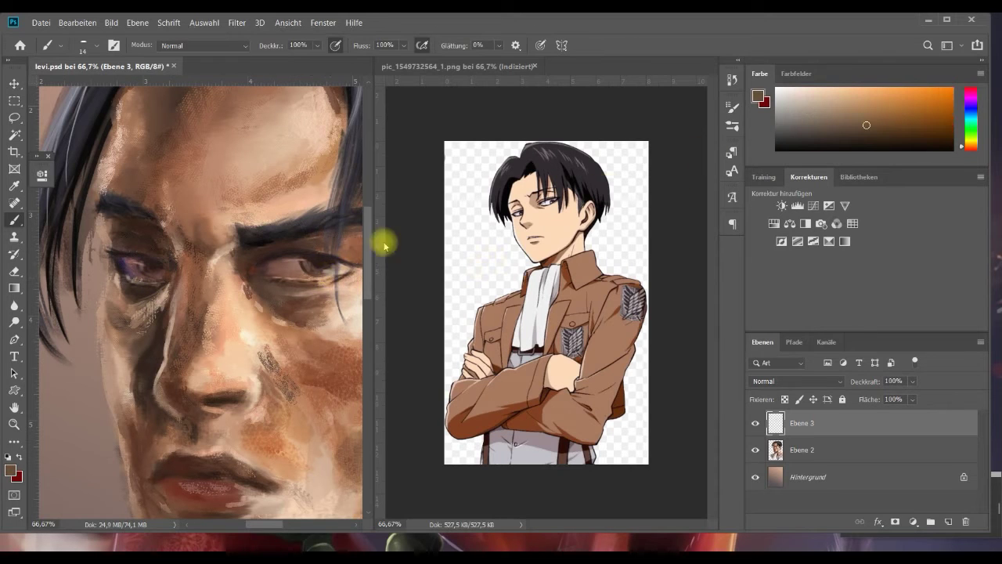
{"action": "left_click", "coordinate": [312, 263], "text": "alt"}
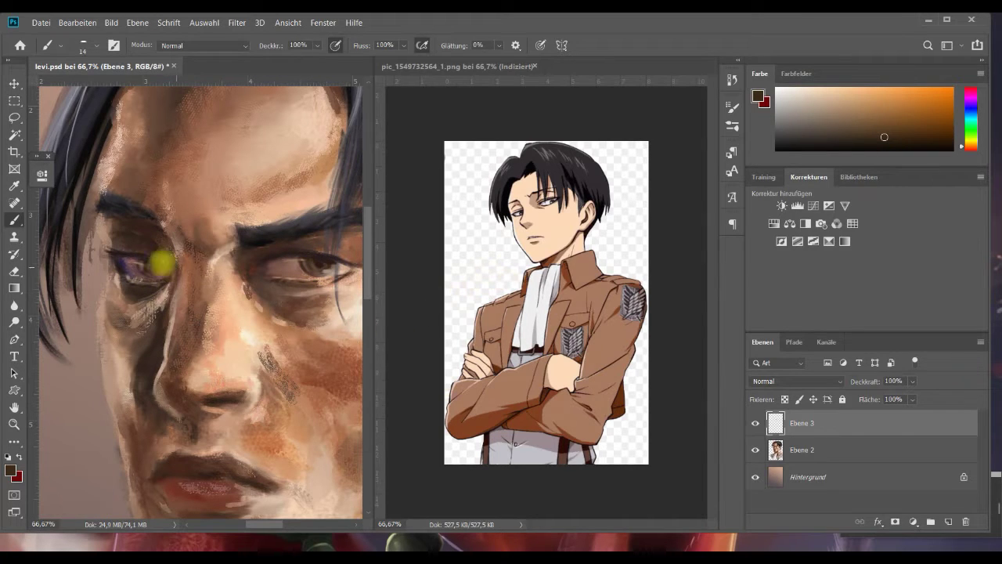
Sample a cheek skin tone, lighten it, and paint light accents along the lower eyelids of both eyes.
{"action": "left_click", "coordinate": [295, 329], "text": "alt"}
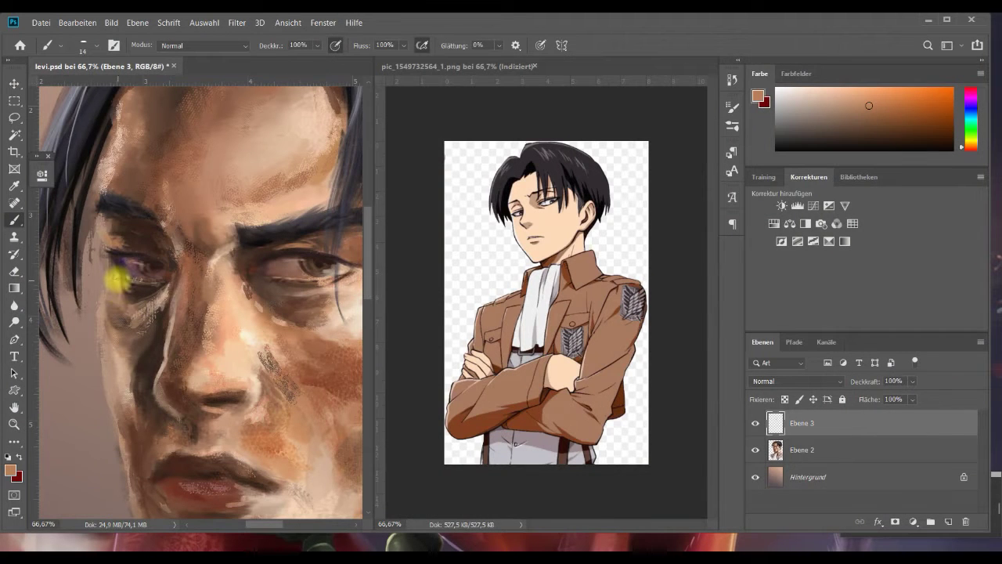
{"action": "left_click", "coordinate": [844, 97]}
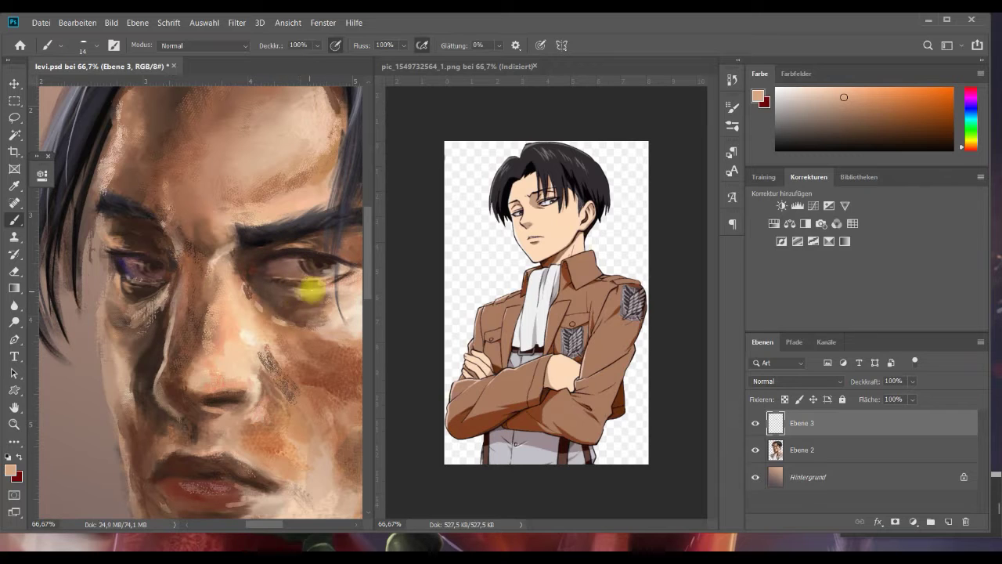
Sample dark brown and near-black tones around the eyes, deepen the eyelid creases and lash lines, and undo the last stroke.
{"action": "left_click", "coordinate": [149, 288], "text": "alt"}
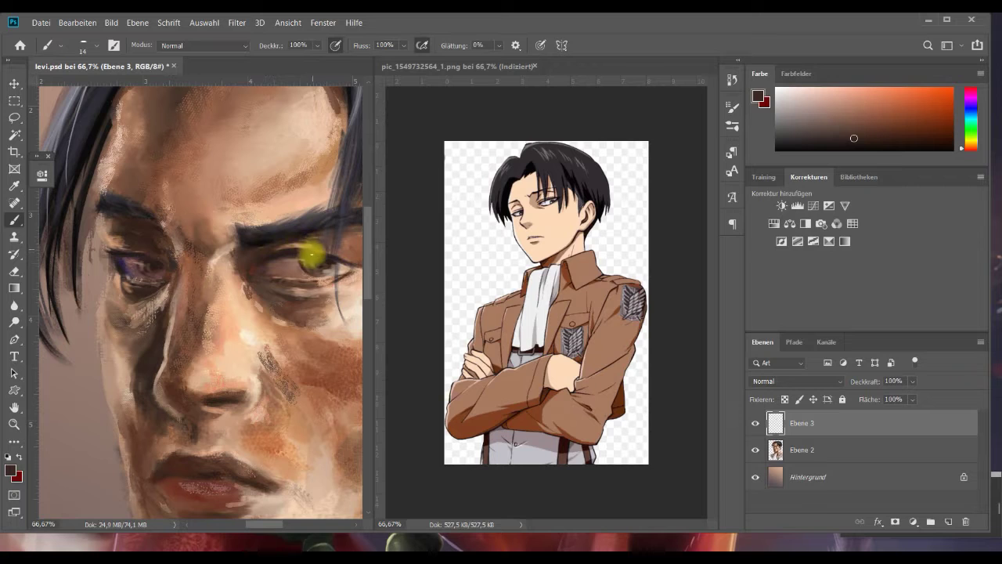
{"action": "left_click", "coordinate": [291, 240], "text": "alt"}
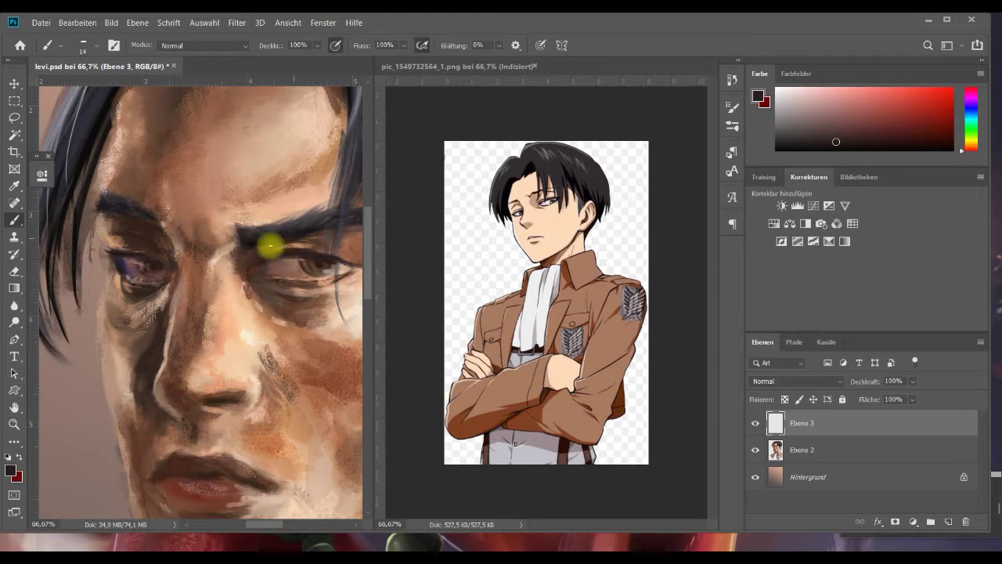
{"action": "left_click", "coordinate": [274, 239], "text": "alt"}
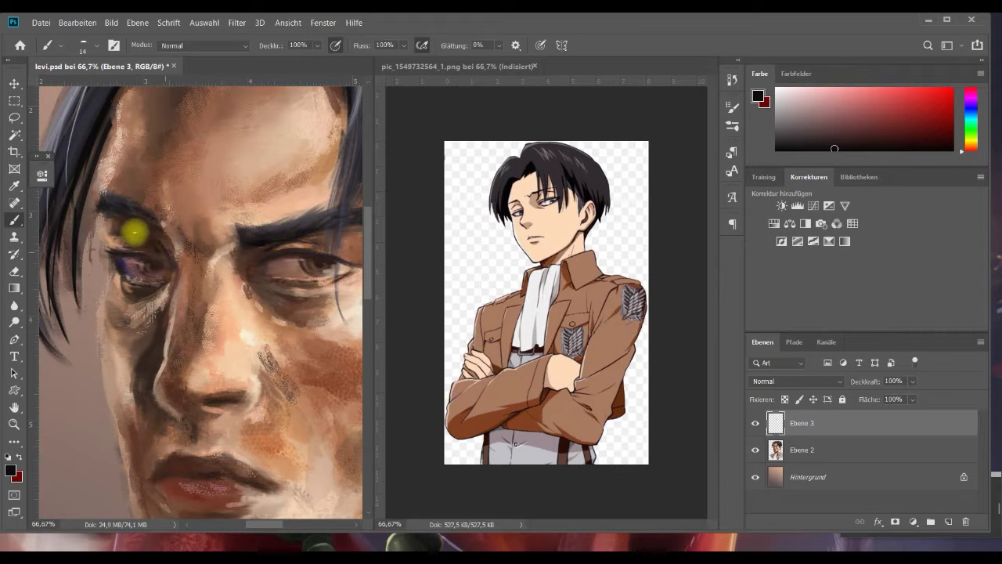
{"action": "key", "text": "alt"}
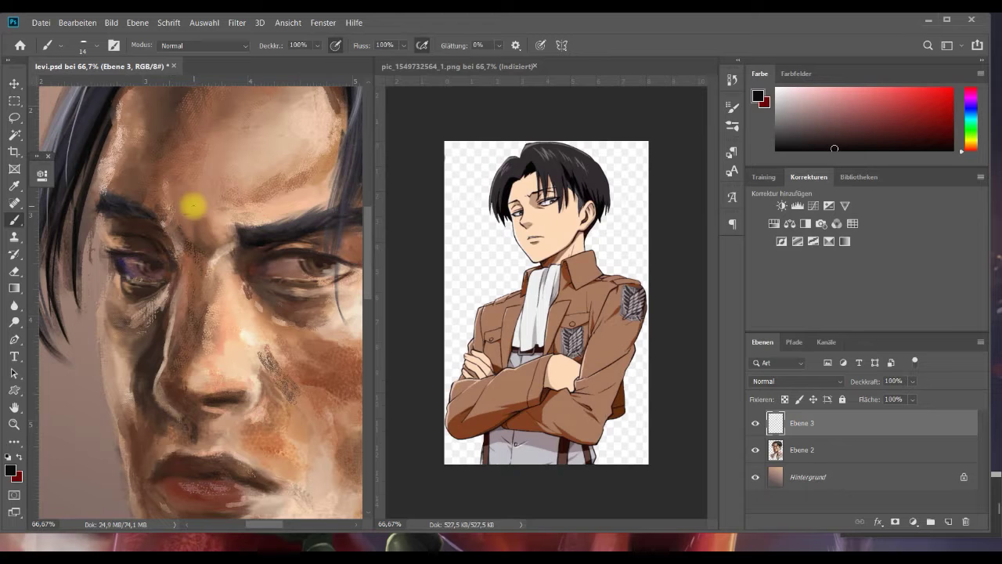
{"action": "key", "text": "ctrl+z"}
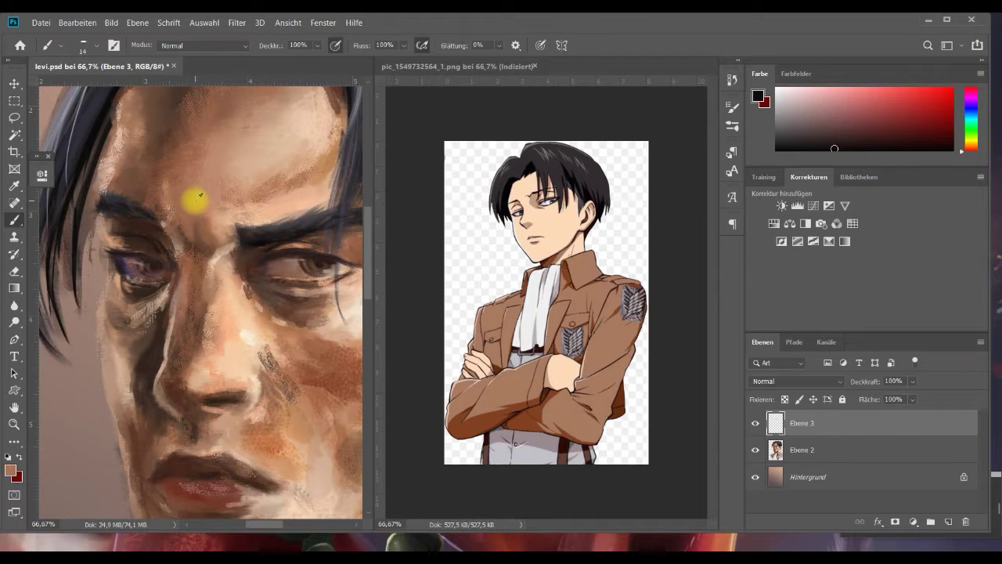
Sample skin tones from the forehead and above the eyebrow, and paint lighter skin around both eyebrows and the shaded upper eyelid.
{"action": "left_click", "coordinate": [195, 201], "text": "alt"}
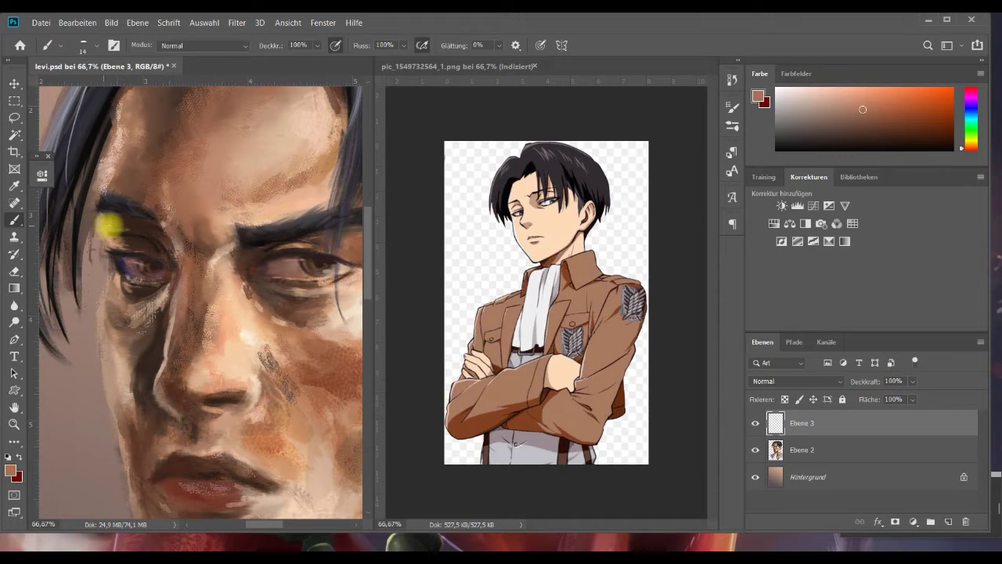
{"action": "left_click", "coordinate": [186, 202], "text": "alt"}
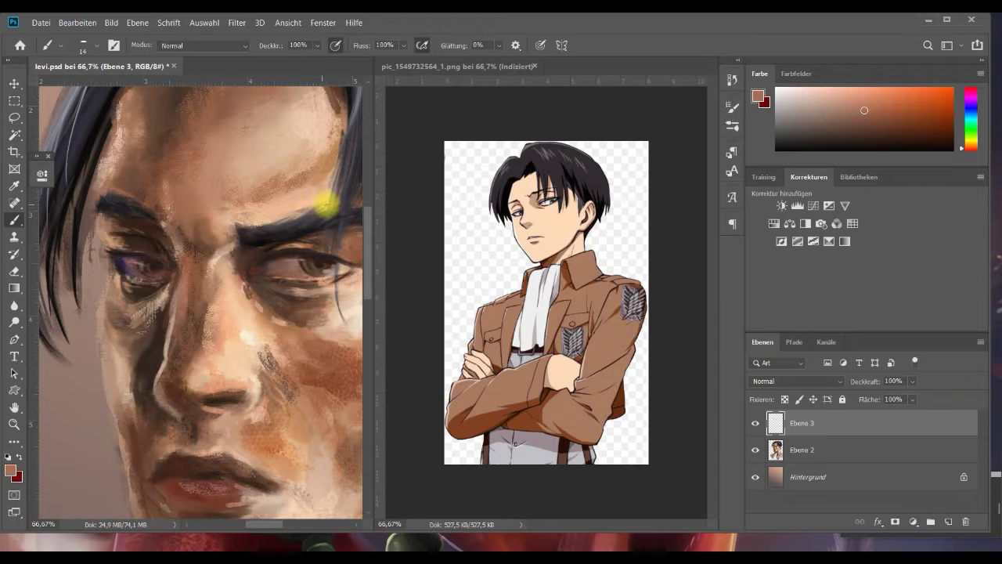
{"action": "left_click", "coordinate": [292, 205], "text": "alt"}
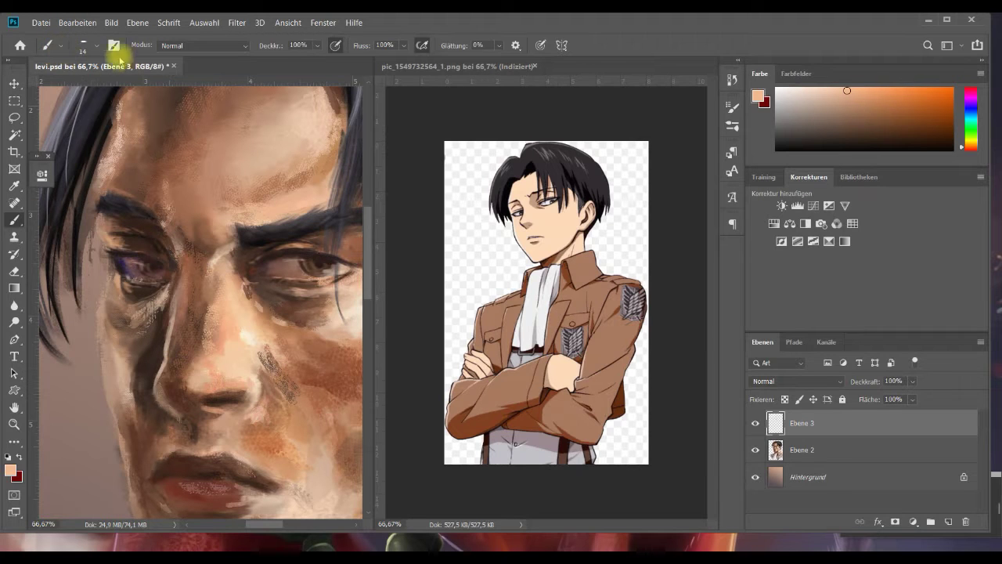
Switch to the Verwischer Öl mixer brush from the Artist brush group at 31 px.
{"action": "left_click", "coordinate": [91, 45]}
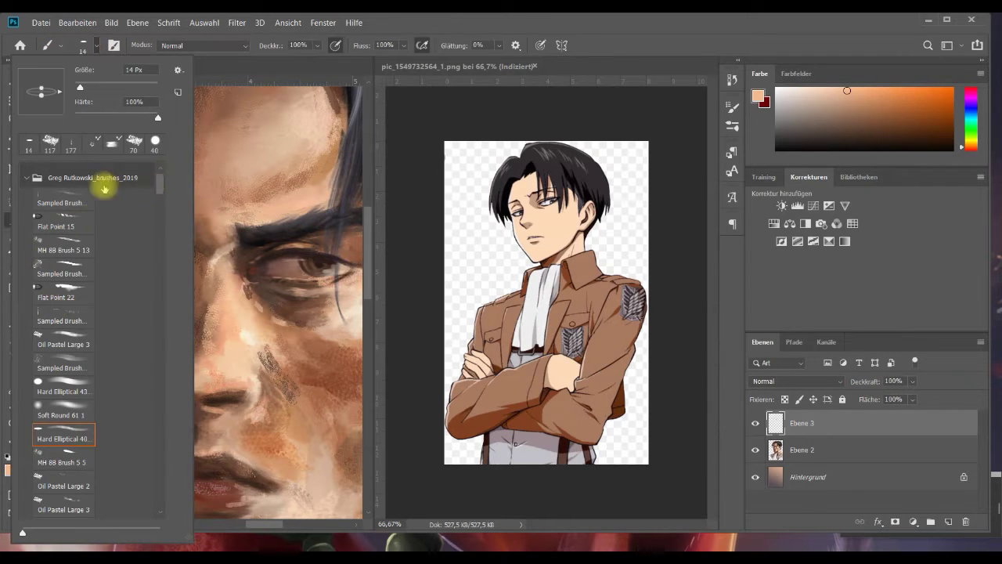
{"action": "scroll", "coordinate": [163, 167], "scroll_direction": "up", "scroll_amount": 1}
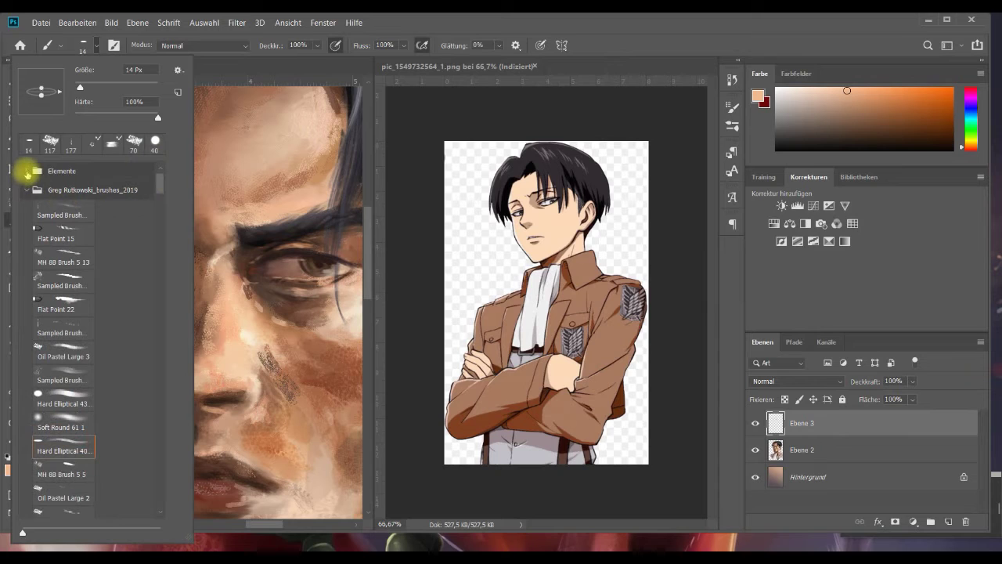
{"action": "scroll", "coordinate": [161, 169], "scroll_direction": "up", "scroll_amount": 2}
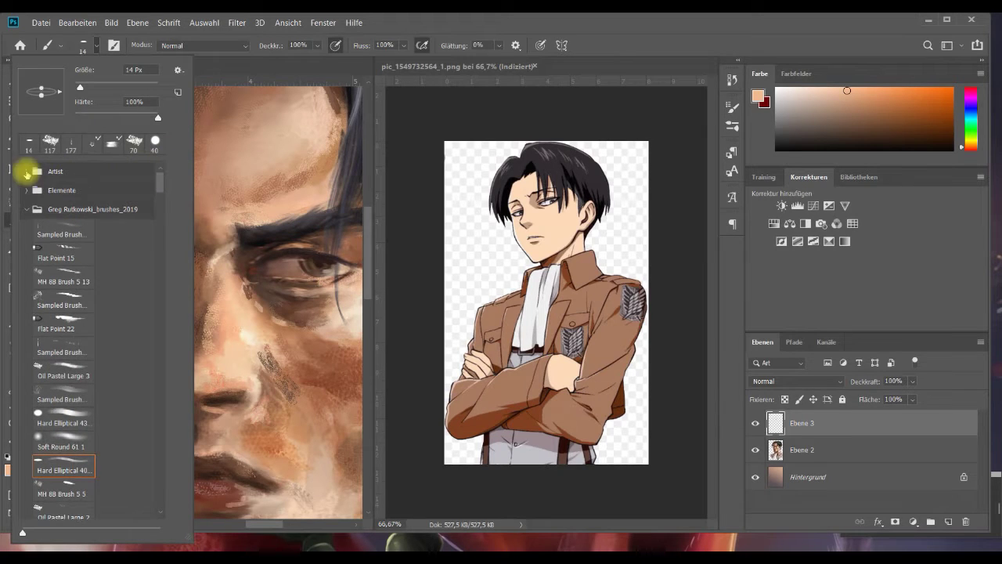
{"action": "left_click", "coordinate": [26, 169]}
{"action": "left_click", "coordinate": [79, 338]}
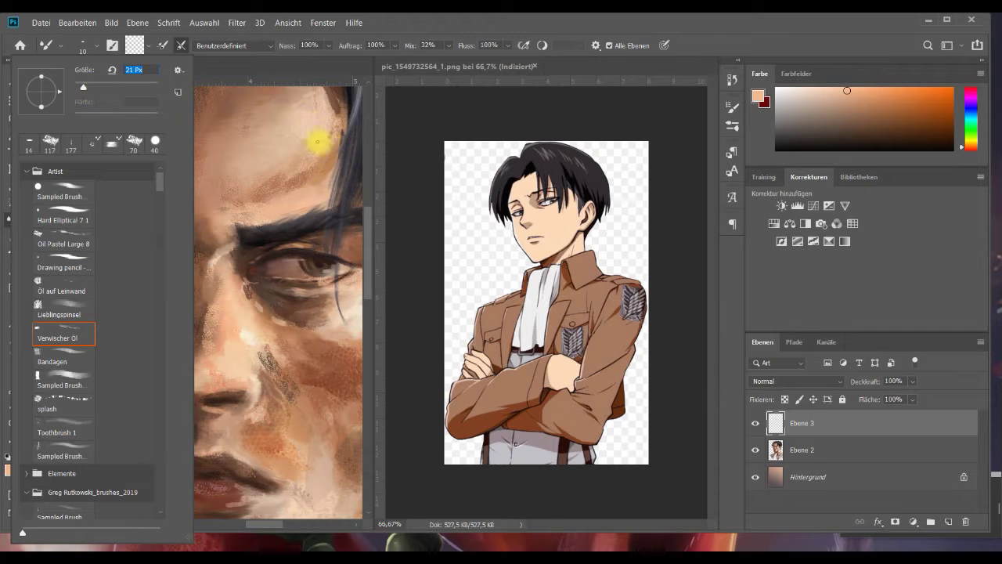
{"action": "left_click", "coordinate": [394, 184]}
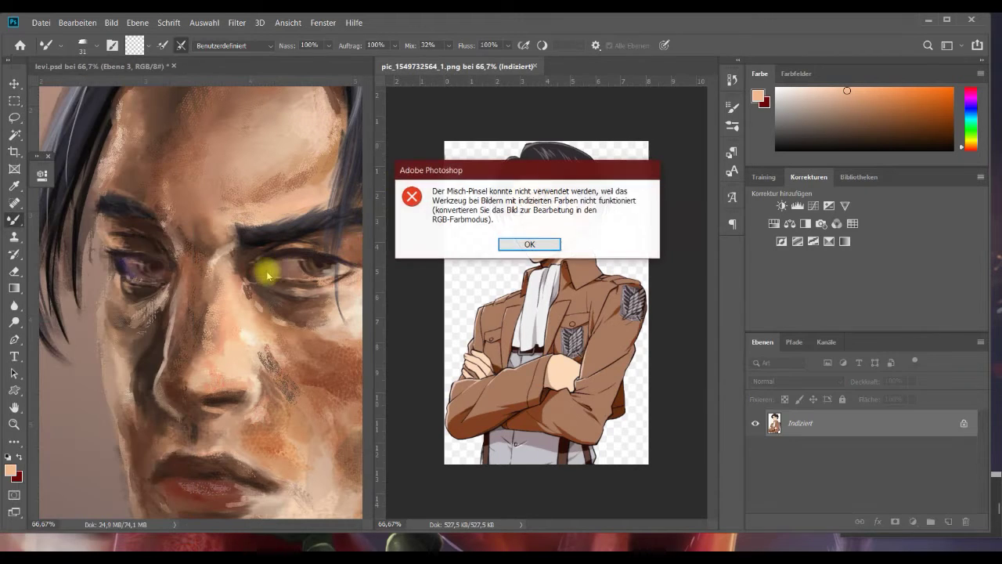
{"action": "left_click", "coordinate": [530, 243]}
Blend the eyelid and under-eye strokes around both eyes into the surrounding skin with the mixer brush.
{"action": "left_click", "coordinate": [298, 249]}
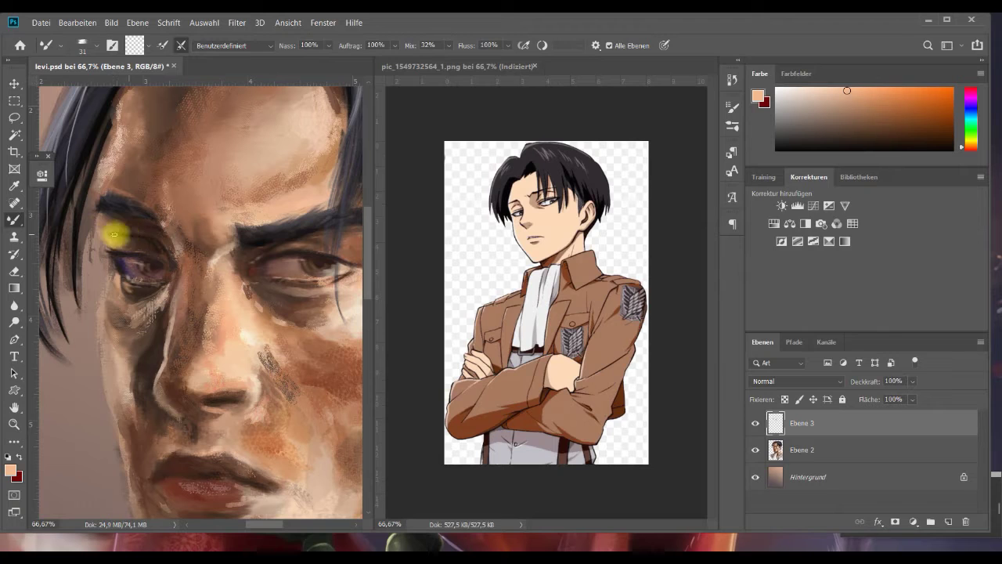
{"action": "mouse_move", "coordinate": [141, 234]}
{"action": "left_mouse_down"}
{"action": "mouse_move", "coordinate": [161, 248]}
{"action": "mouse_move", "coordinate": [116, 236]}
{"action": "mouse_move", "coordinate": [163, 255]}
{"action": "mouse_move", "coordinate": [153, 240]}
{"action": "mouse_move", "coordinate": [167, 259]}
{"action": "mouse_move", "coordinate": [140, 232]}
{"action": "mouse_move", "coordinate": [120, 229]}
{"action": "mouse_move", "coordinate": [164, 244]}
{"action": "mouse_move", "coordinate": [149, 225]}
{"action": "mouse_move", "coordinate": [166, 242]}
{"action": "mouse_move", "coordinate": [159, 228]}
{"action": "mouse_move", "coordinate": [165, 236]}
{"action": "mouse_move", "coordinate": [106, 230]}
{"action": "mouse_move", "coordinate": [130, 291]}
{"action": "left_mouse_up"}
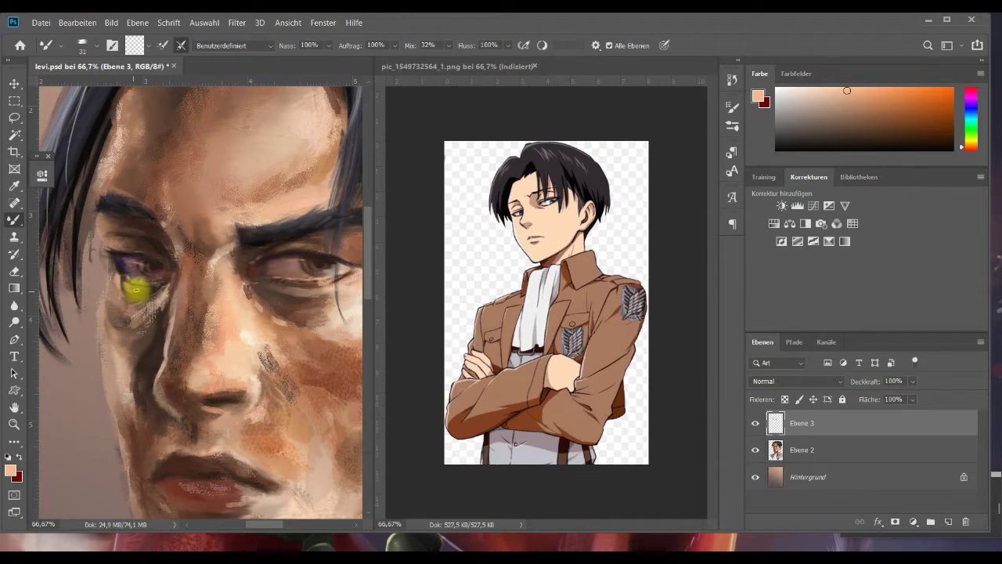
{"action": "mouse_move", "coordinate": [136, 292]}
{"action": "left_mouse_down"}
{"action": "mouse_move", "coordinate": [116, 271]}
{"action": "mouse_move", "coordinate": [124, 289]}
{"action": "mouse_move", "coordinate": [117, 280]}
{"action": "mouse_move", "coordinate": [151, 277]}
{"action": "mouse_move", "coordinate": [131, 281]}
{"action": "mouse_move", "coordinate": [132, 321]}
{"action": "left_mouse_up"}
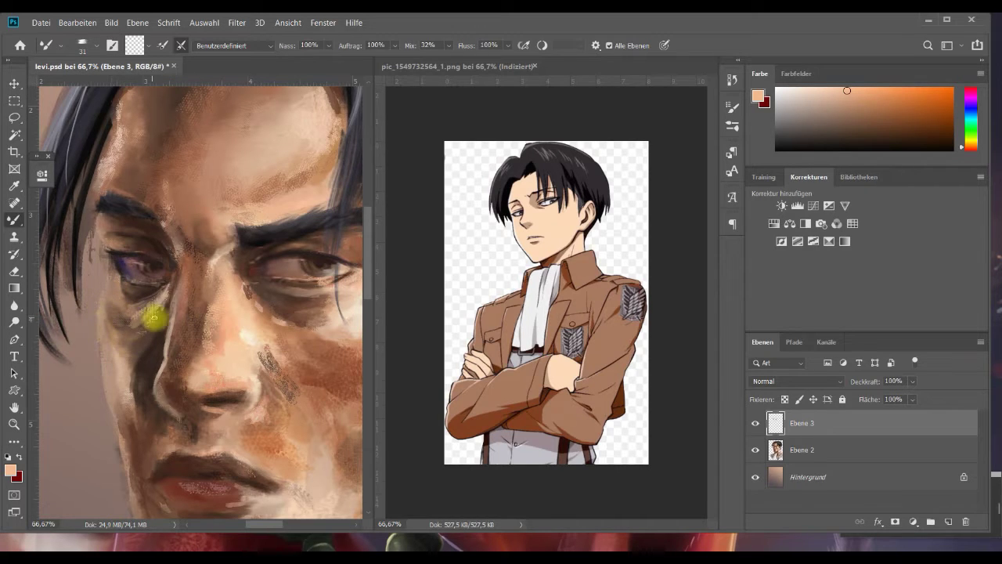
{"action": "left_click_drag", "start_coordinate": [163, 304], "coordinate": [138, 335]}
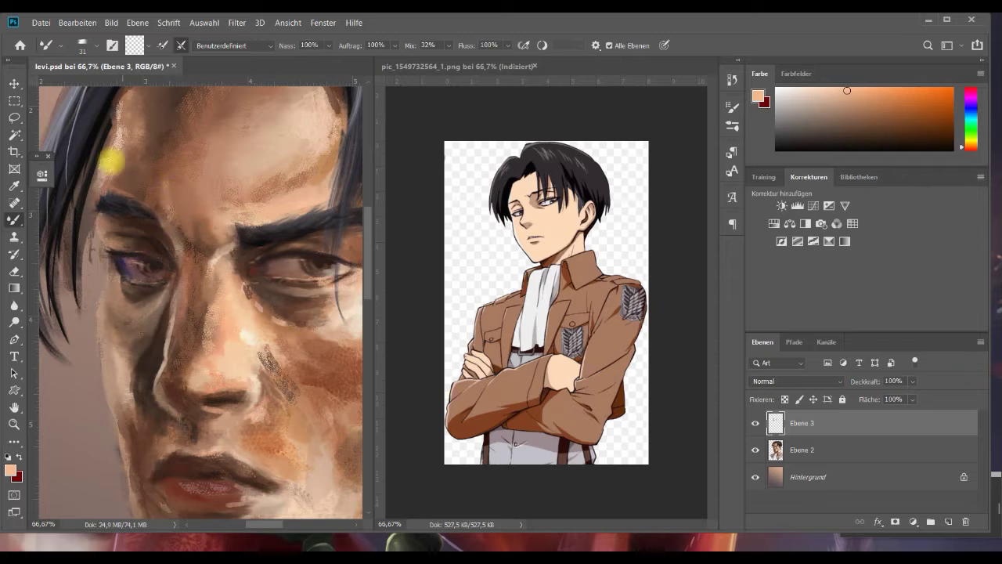
Blend the skin along the temple and forehead, and smooth the lower eyelid of the shaded eye.
{"action": "mouse_move", "coordinate": [110, 145]}
{"action": "left_mouse_down"}
{"action": "mouse_move", "coordinate": [98, 184]}
{"action": "mouse_move", "coordinate": [100, 156]}
{"action": "left_mouse_up"}
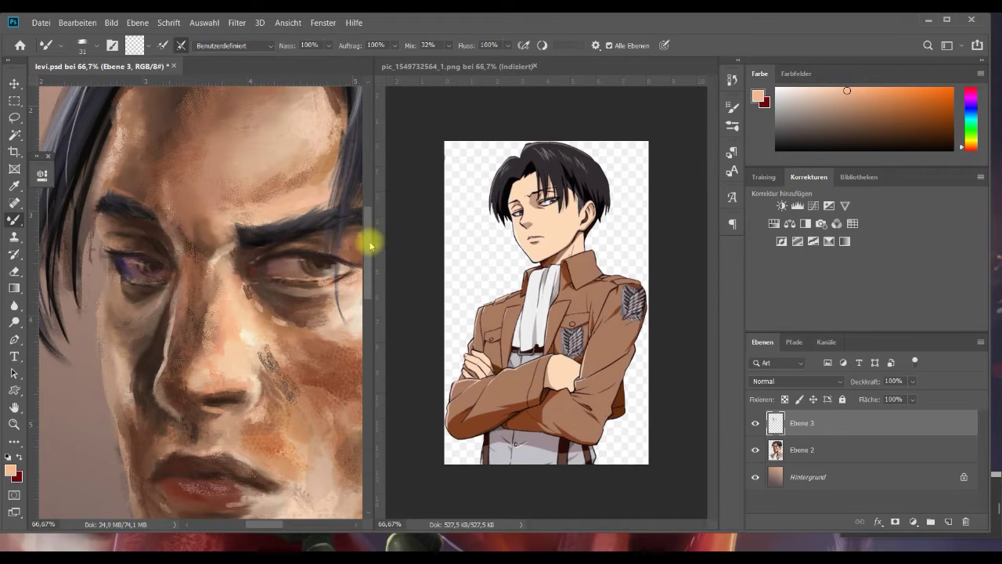
{"action": "scroll", "coordinate": [370, 245], "scroll_direction": "up", "scroll_amount": 5}
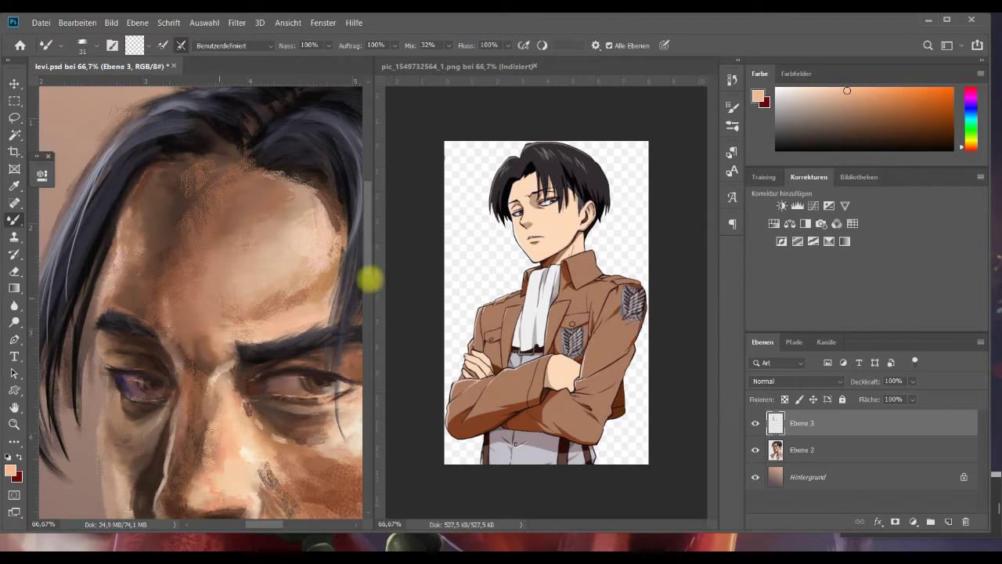
{"action": "left_click_drag", "start_coordinate": [366, 259], "coordinate": [371, 296]}
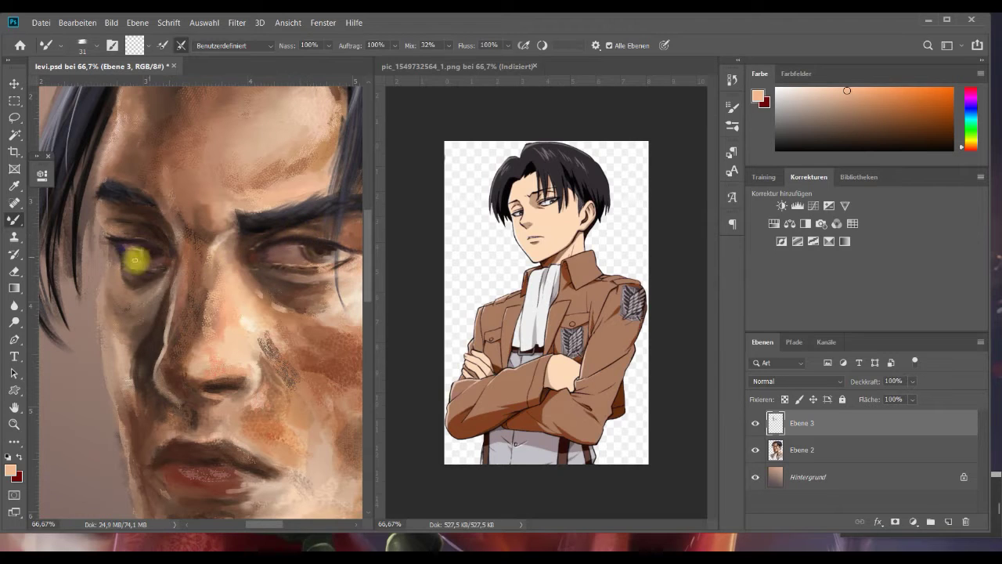
{"action": "mouse_move", "coordinate": [122, 256]}
{"action": "left_mouse_down"}
{"action": "mouse_move", "coordinate": [130, 269]}
{"action": "mouse_move", "coordinate": [165, 268]}
{"action": "left_mouse_up"}
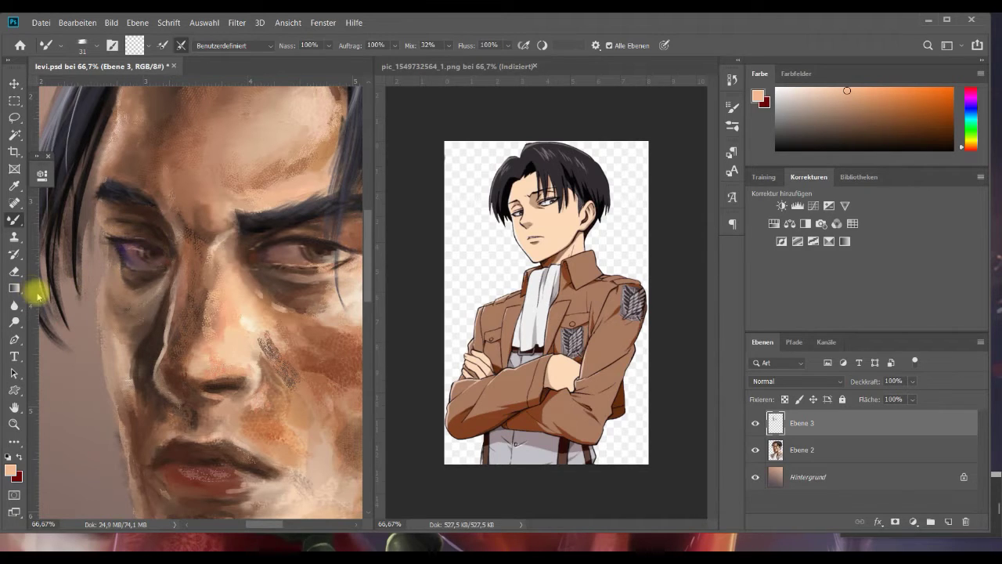
Activate the Dodge tool with the 23 px Flat Point 22 brush and set its range to Mitteltöne.
{"action": "left_click", "coordinate": [14, 322]}
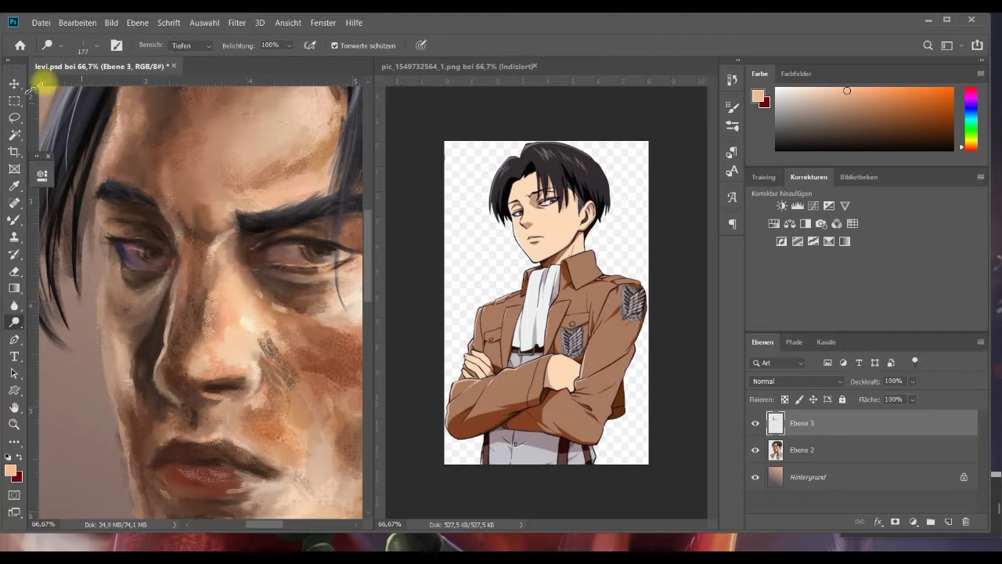
{"action": "left_click", "coordinate": [94, 45]}
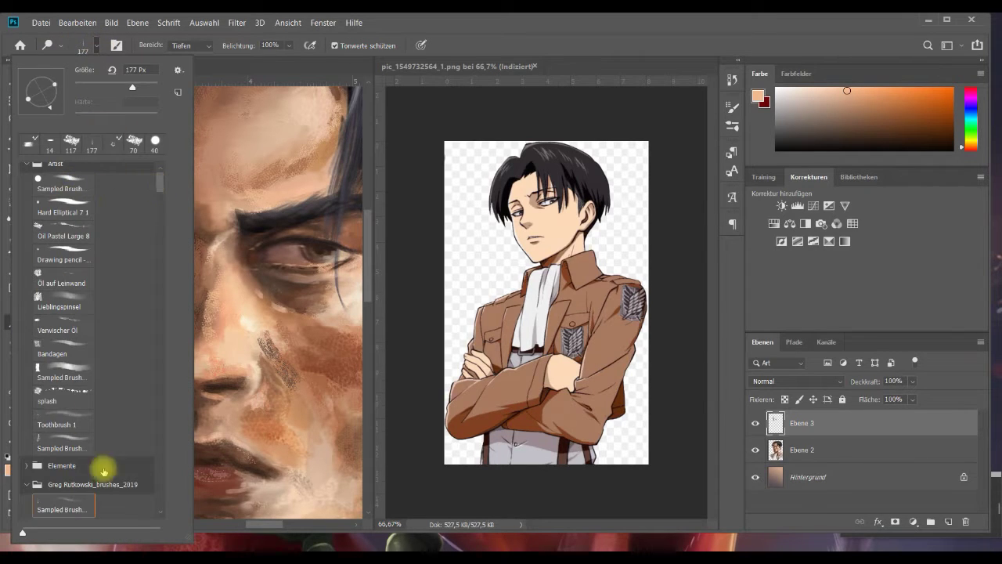
{"action": "scroll", "coordinate": [102, 467], "scroll_direction": "down", "scroll_amount": 6}
{"action": "left_click", "coordinate": [79, 451]}
{"action": "left_click", "coordinate": [310, 66]}
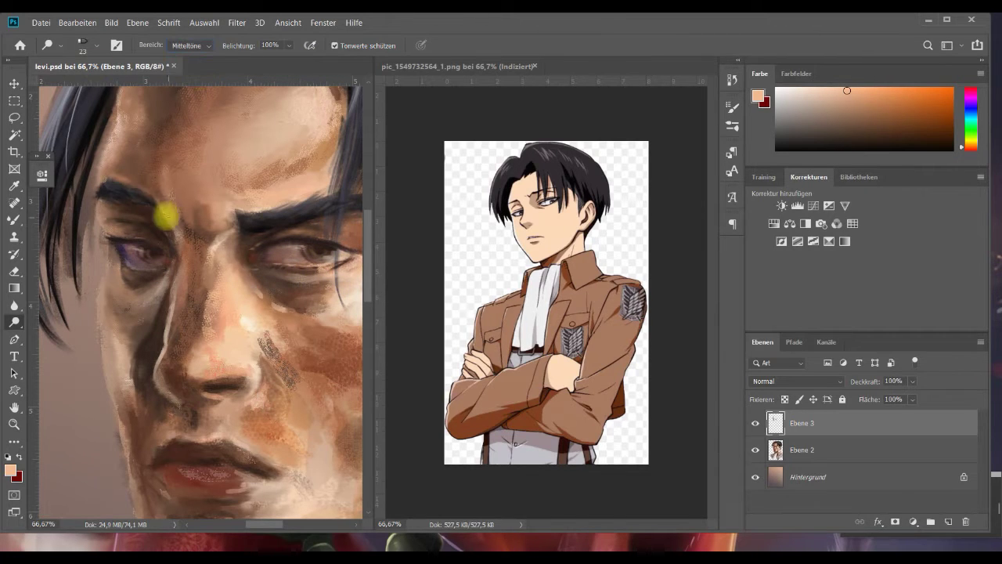
{"action": "key", "text": "alt+shift+m"}
Change the Dodge brush to MH 88 Brush 5 5 at 12 px and brighten the highlights in and around the shaded eye.
{"action": "right_click", "coordinate": [108, 257]}
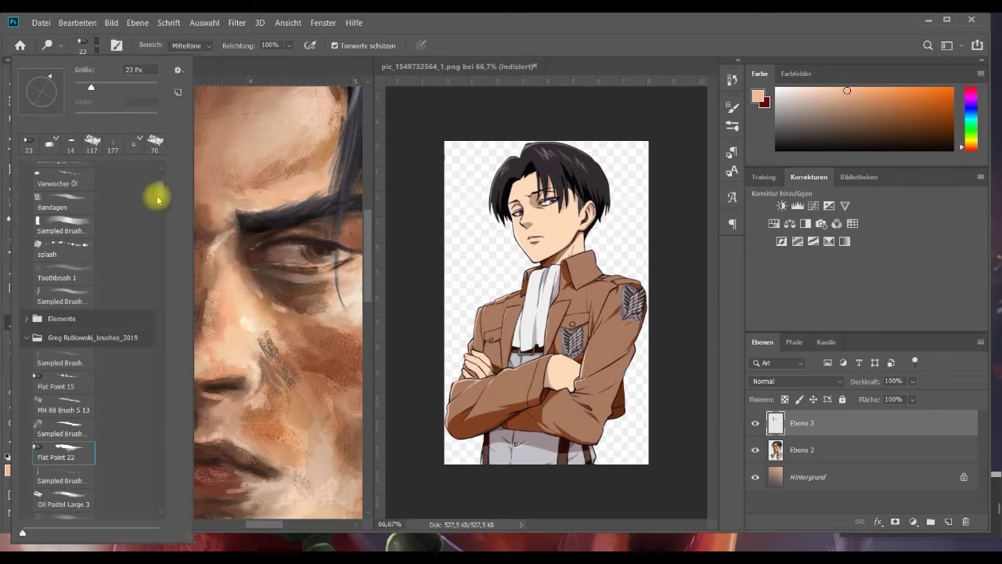
{"action": "left_click_drag", "start_coordinate": [161, 196], "coordinate": [165, 210]}
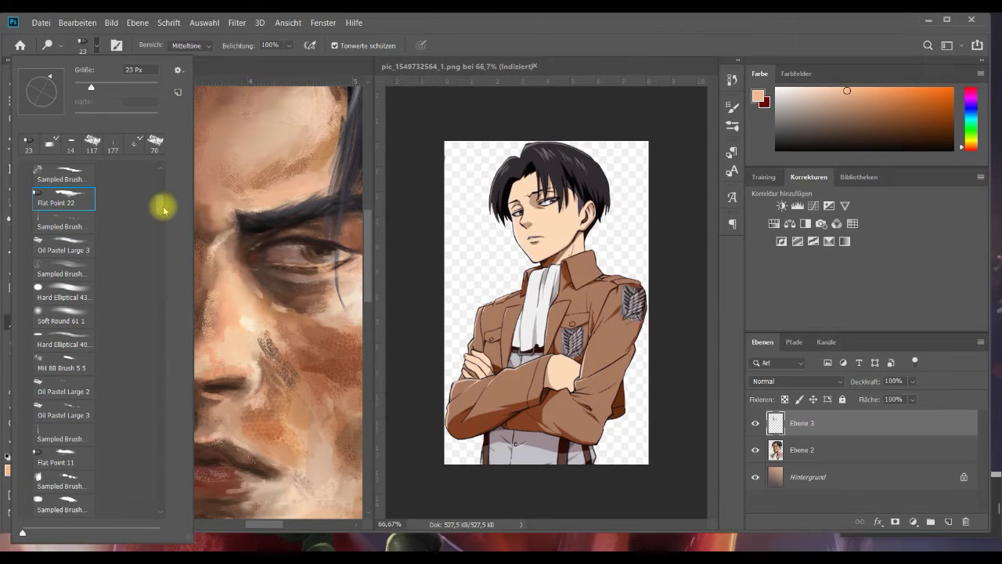
{"action": "scroll", "coordinate": [161, 213], "scroll_direction": "up", "scroll_amount": 1}
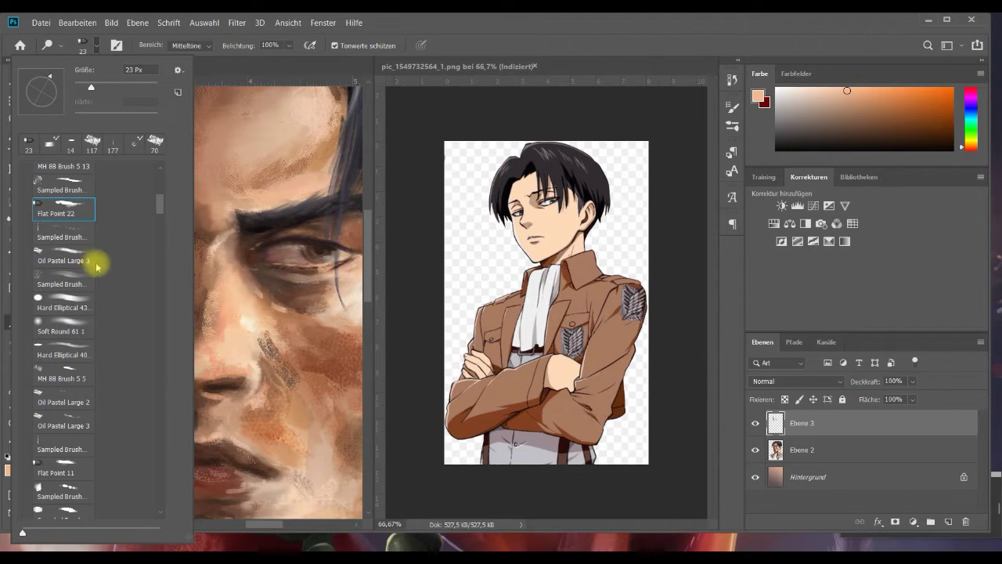
{"action": "left_click", "coordinate": [76, 378]}
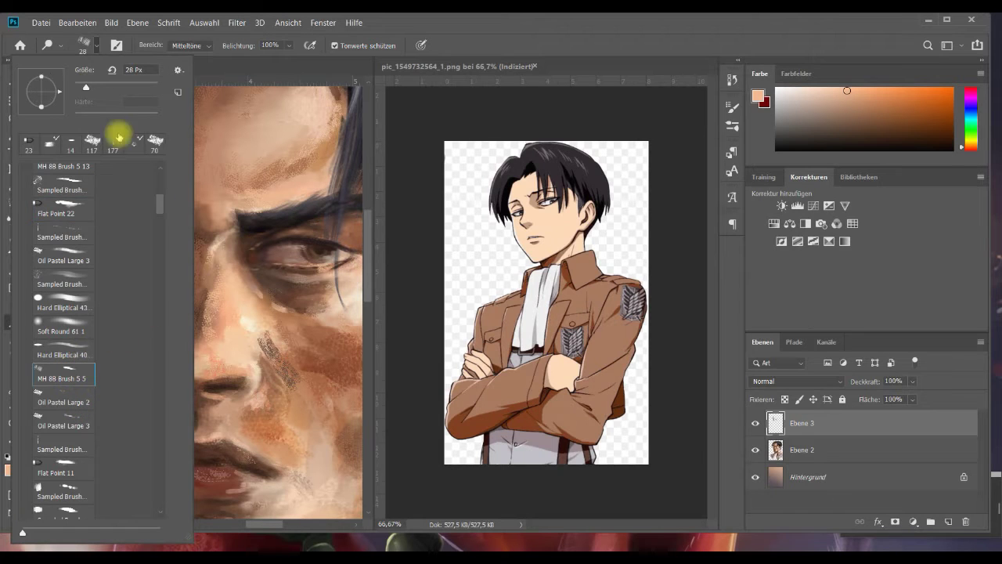
{"action": "left_click", "coordinate": [77, 85]}
{"action": "left_click", "coordinate": [266, 68]}
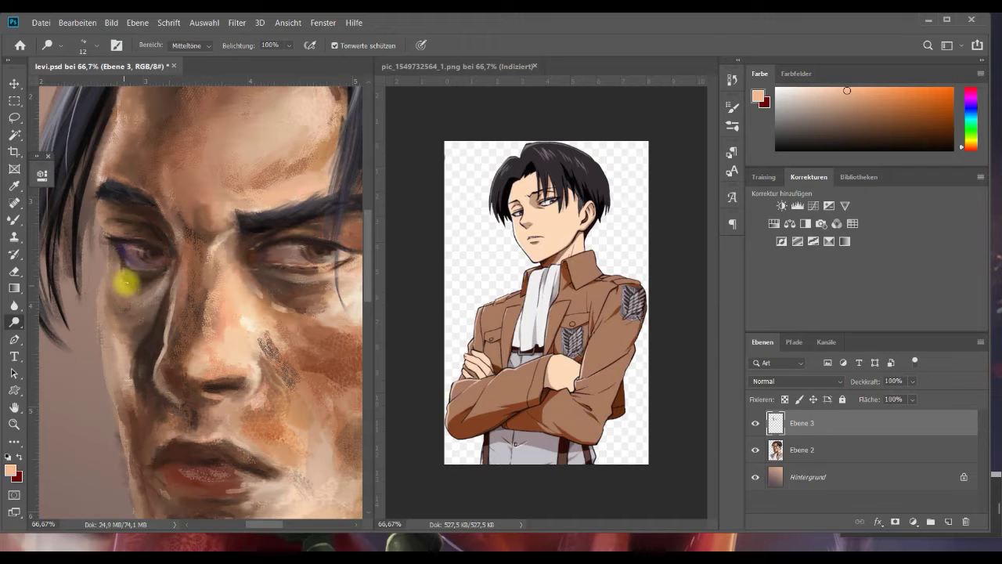
{"action": "mouse_move", "coordinate": [124, 279]}
{"action": "left_mouse_down"}
{"action": "mouse_move", "coordinate": [102, 287]}
{"action": "mouse_move", "coordinate": [178, 279]}
{"action": "mouse_move", "coordinate": [111, 240]}
{"action": "mouse_move", "coordinate": [128, 260]}
{"action": "left_mouse_up"}
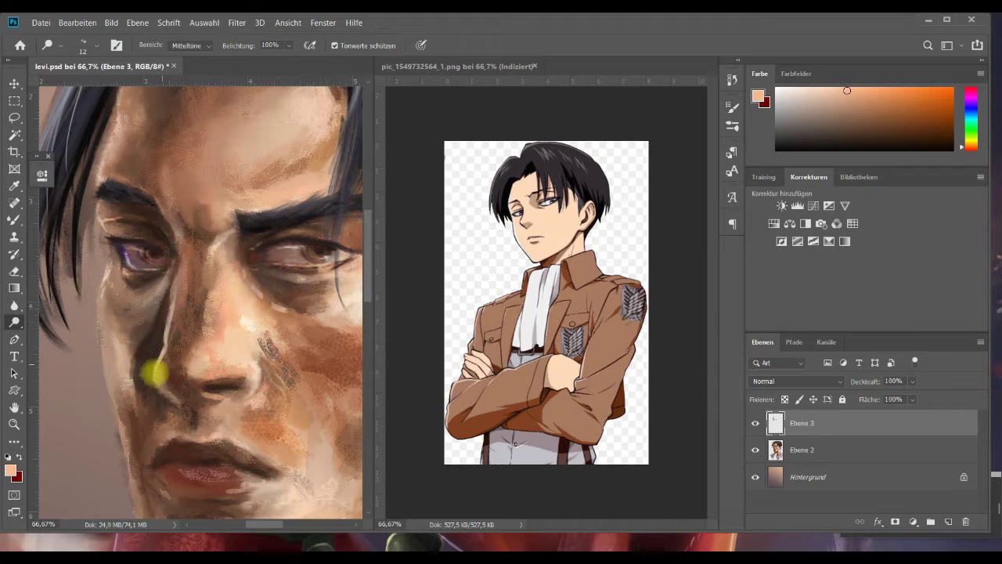
Compare the portrait with Ebene 3 hidden and shown, and merge that layer down into Ebene 2.
{"action": "left_click", "coordinate": [755, 424]}
{"action": "left_click", "coordinate": [756, 425]}
{"action": "left_click", "coordinate": [755, 424]}
{"action": "left_click", "coordinate": [757, 426]}
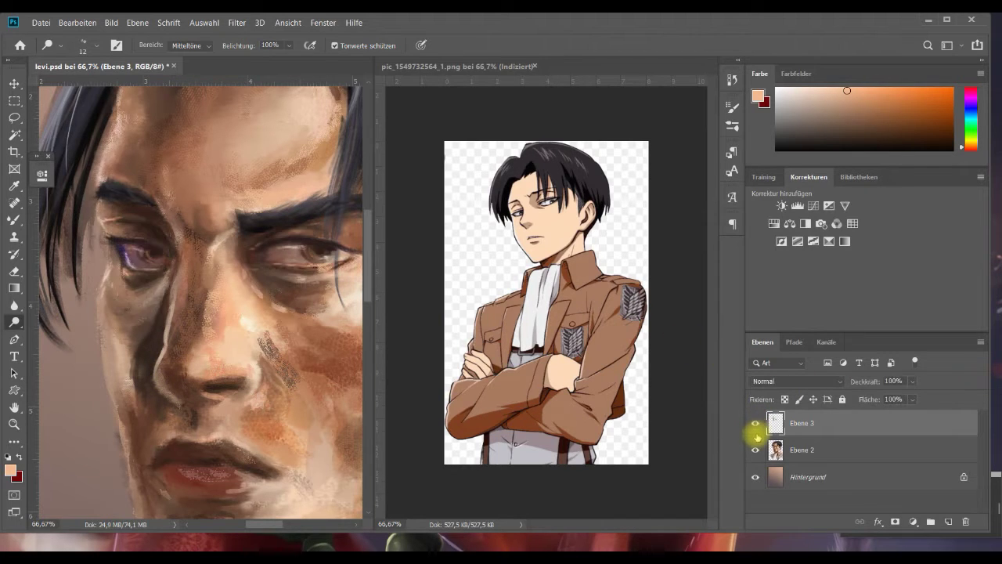
{"action": "key", "text": "ctrl+e"}
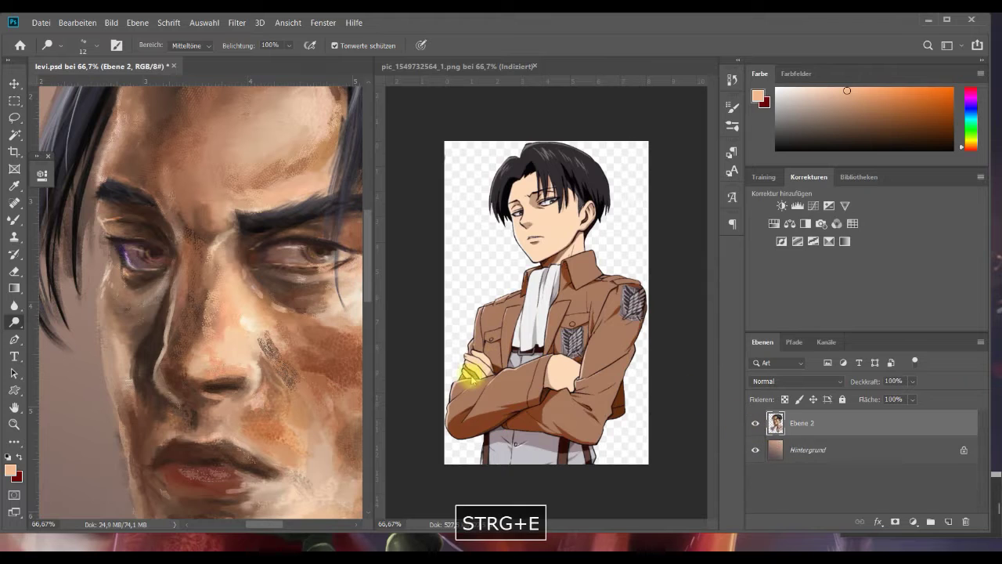
Dodge bright highlights along the nostril edge, under the nose and along the upper lip on Ebene 2.
{"action": "left_click_drag", "start_coordinate": [156, 372], "coordinate": [172, 401]}
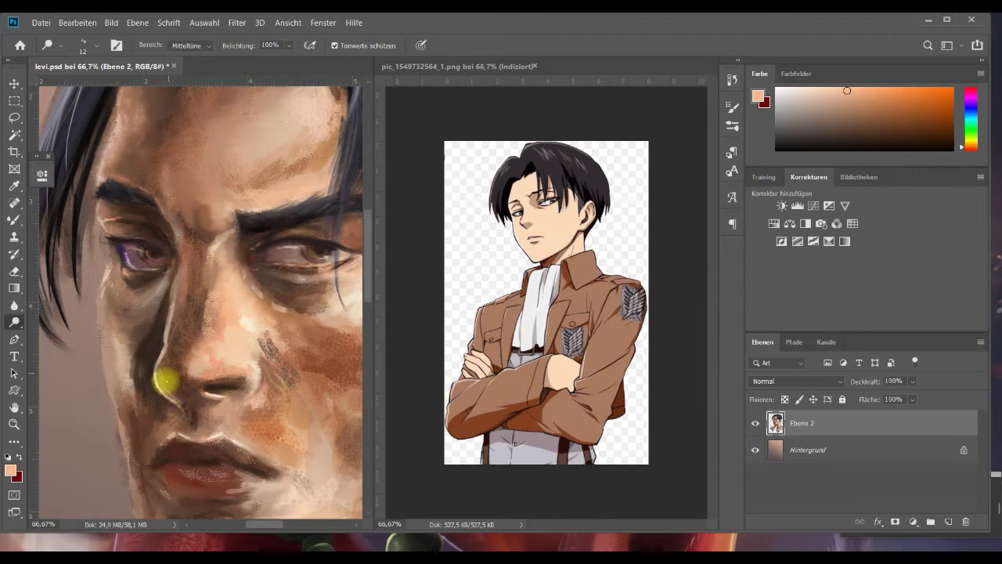
Dodge the bright edge around the shaded nose wing and down toward the upper lip.
{"action": "mouse_move", "coordinate": [173, 388]}
{"action": "left_mouse_down"}
{"action": "mouse_move", "coordinate": [192, 417]}
{"action": "mouse_move", "coordinate": [177, 404]}
{"action": "mouse_move", "coordinate": [170, 354]}
{"action": "mouse_move", "coordinate": [159, 384]}
{"action": "mouse_move", "coordinate": [221, 384]}
{"action": "mouse_move", "coordinate": [179, 328]}
{"action": "mouse_move", "coordinate": [159, 382]}
{"action": "left_mouse_up"}
{"action": "mouse_move", "coordinate": [167, 379]}
{"action": "left_mouse_down"}
{"action": "mouse_move", "coordinate": [191, 409]}
{"action": "mouse_move", "coordinate": [164, 365]}
{"action": "mouse_move", "coordinate": [166, 392]}
{"action": "mouse_move", "coordinate": [195, 412]}
{"action": "left_mouse_up"}
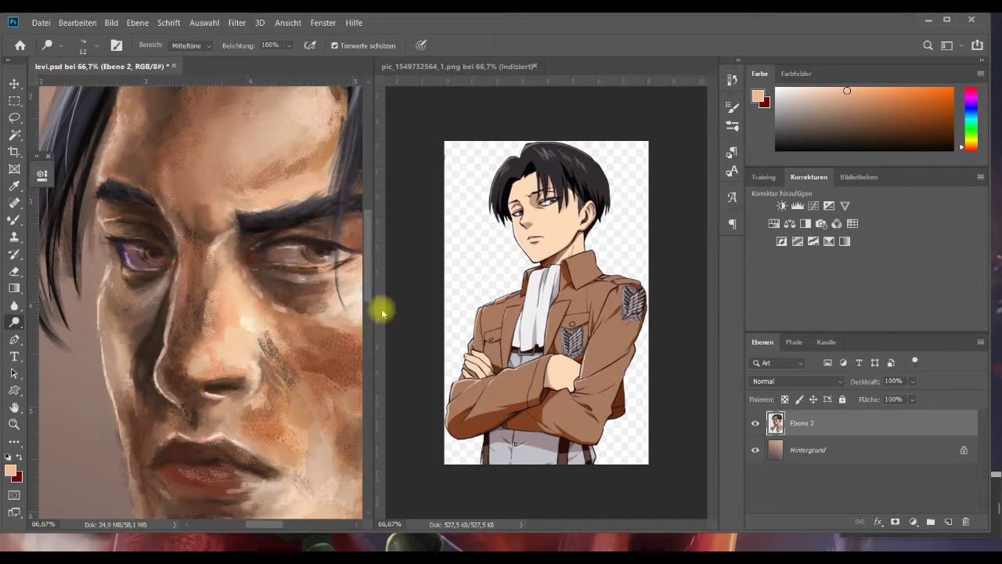
{"action": "scroll", "coordinate": [141, 402], "scroll_direction": "down", "scroll_amount": 3}
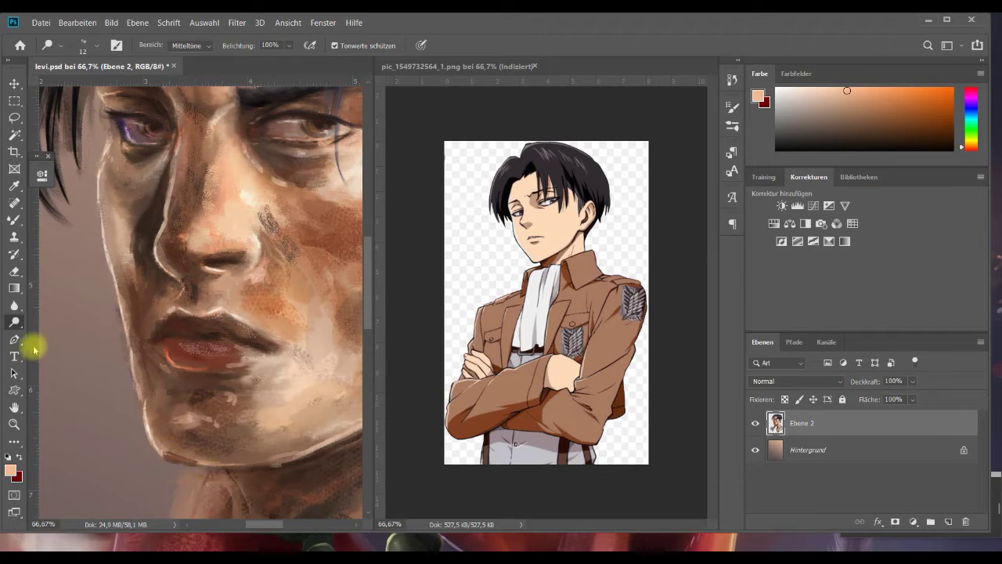
Activate the Burn tool and set its brush size to 50 px.
{"action": "right_click", "coordinate": [15, 321]}
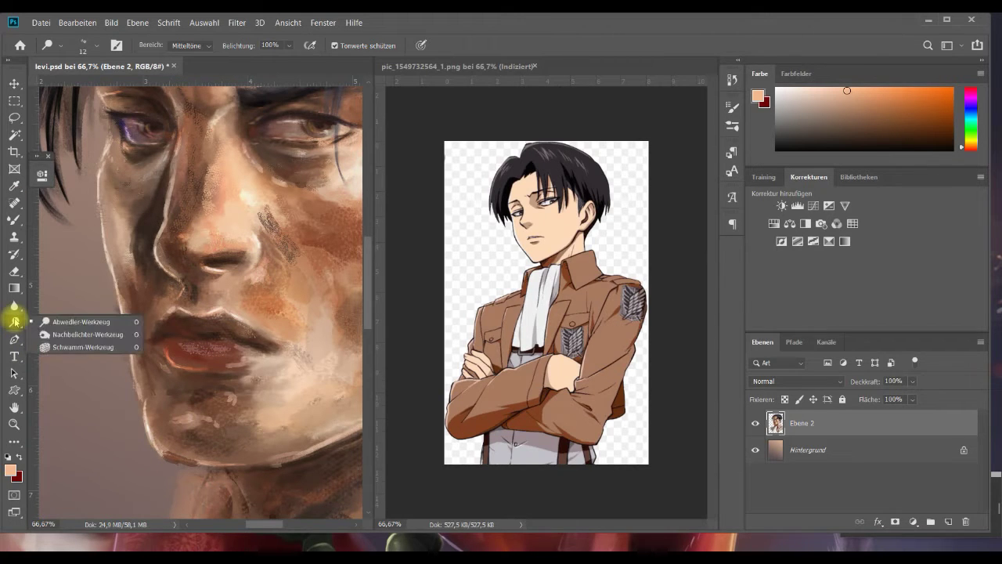
{"action": "left_click", "coordinate": [47, 335]}
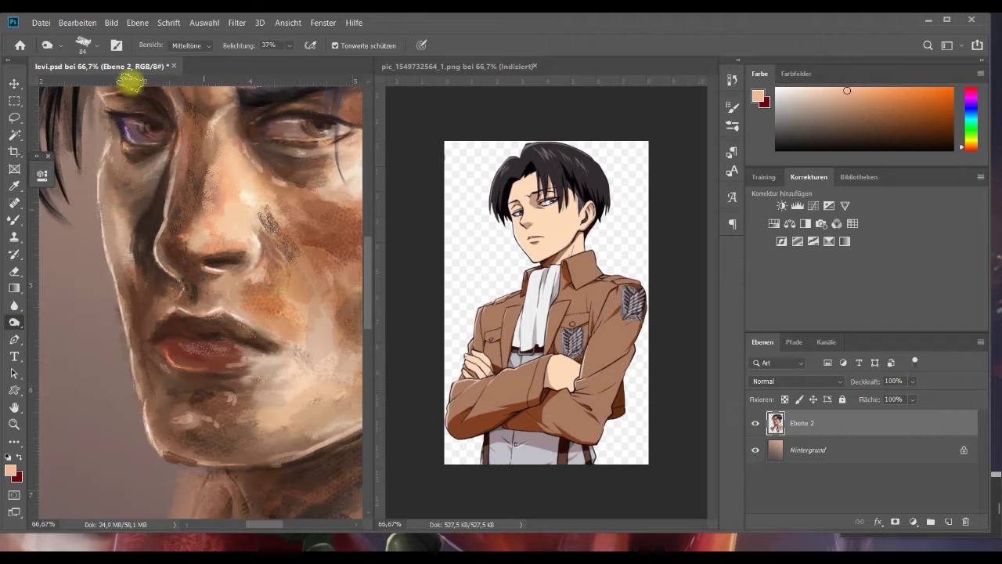
{"action": "left_click", "coordinate": [83, 43]}
{"action": "left_click", "coordinate": [95, 88]}
{"action": "left_click", "coordinate": [203, 41]}
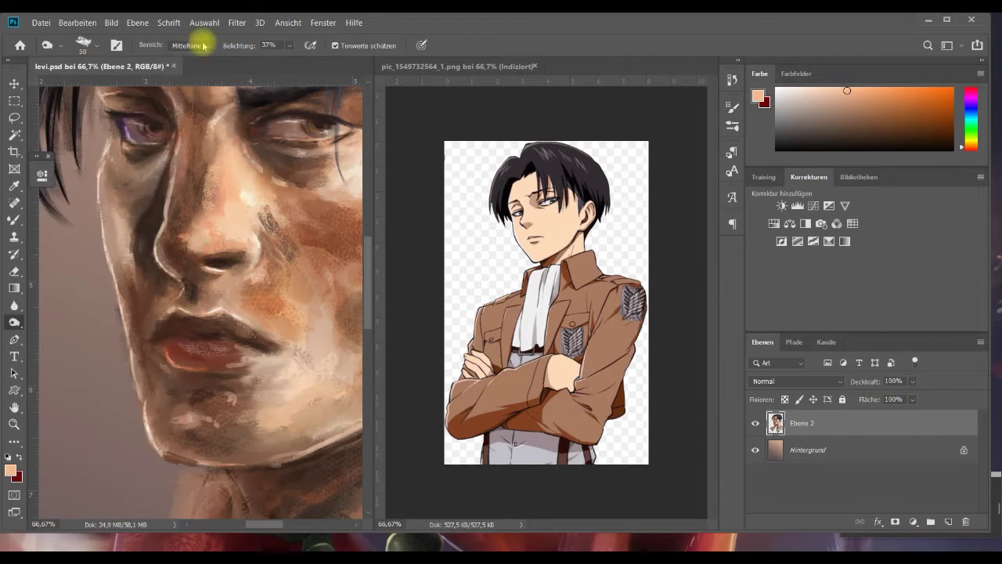
Smooth the textured paint on the lips with the 42 px Mixer Brush.
{"action": "scroll", "coordinate": [57, 95], "scroll_direction": "up", "scroll_amount": 3}
{"action": "key", "text": "b"}
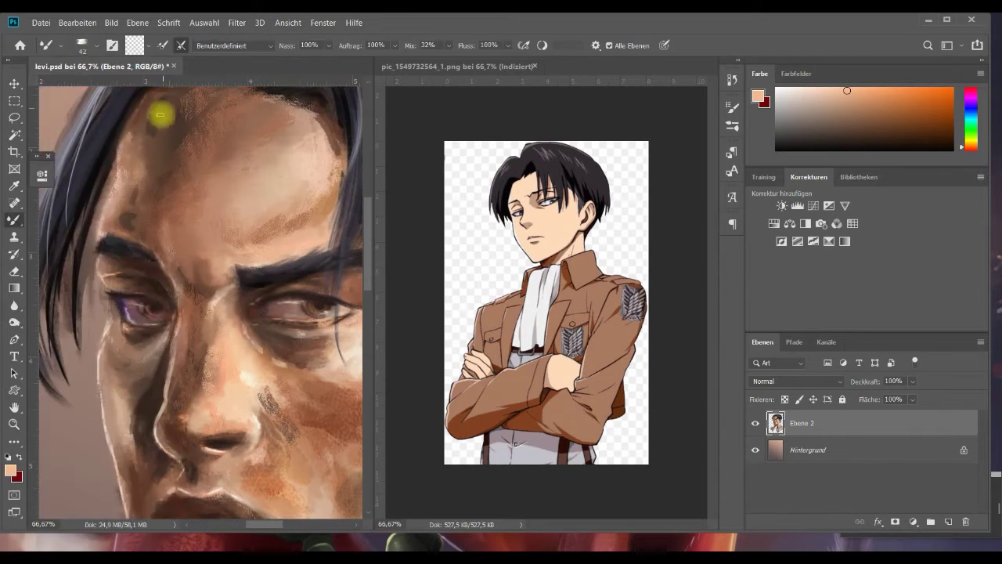
{"action": "scroll", "coordinate": [251, 251], "scroll_direction": "down", "scroll_amount": 3}
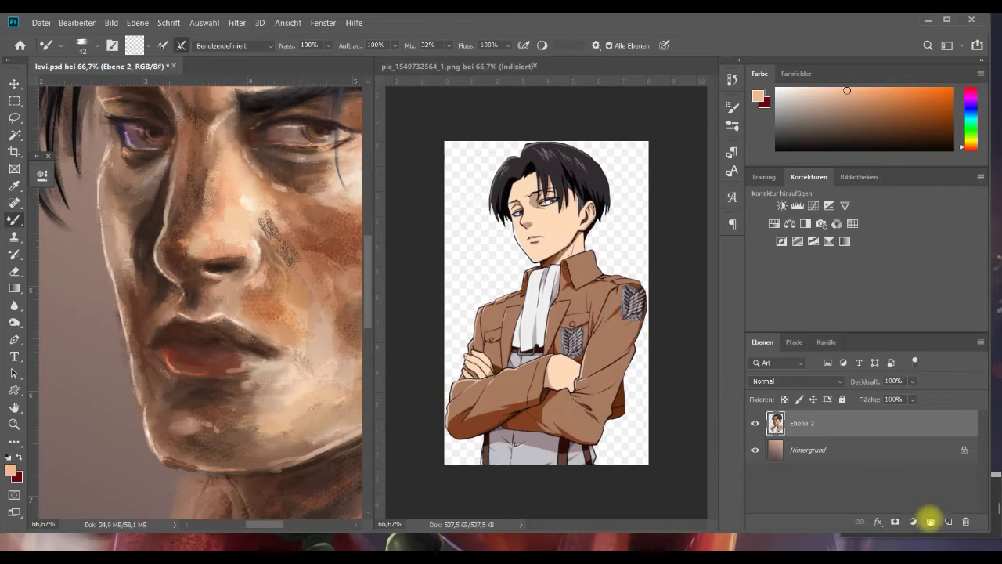
Add a new layer above Ebene 2 and choose the Lieblingspinsel brush at 61 px for the Brush tool.
{"action": "left_click", "coordinate": [949, 522]}
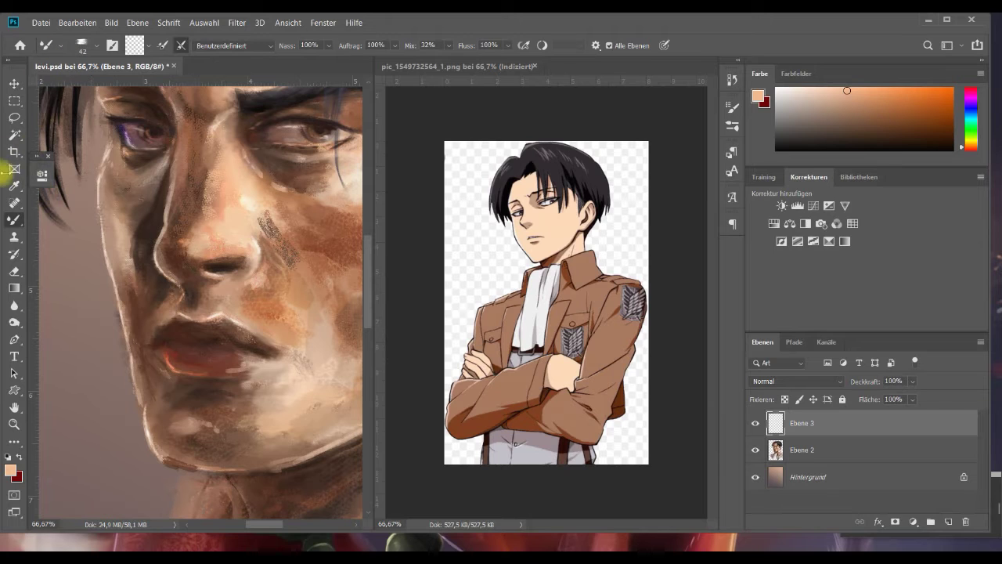
{"action": "right_click", "coordinate": [15, 220]}
{"action": "left_click", "coordinate": [62, 212]}
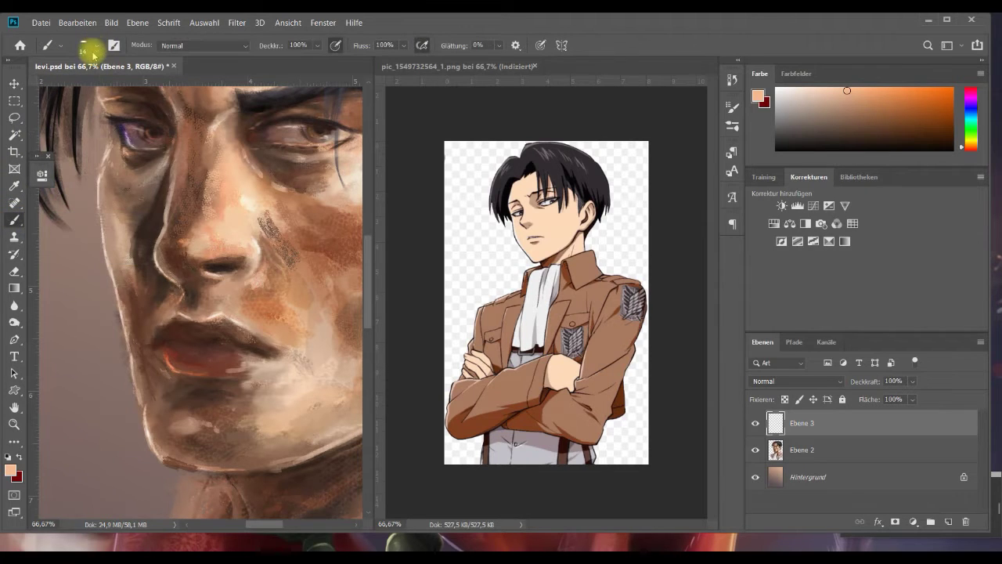
{"action": "left_click", "coordinate": [88, 45]}
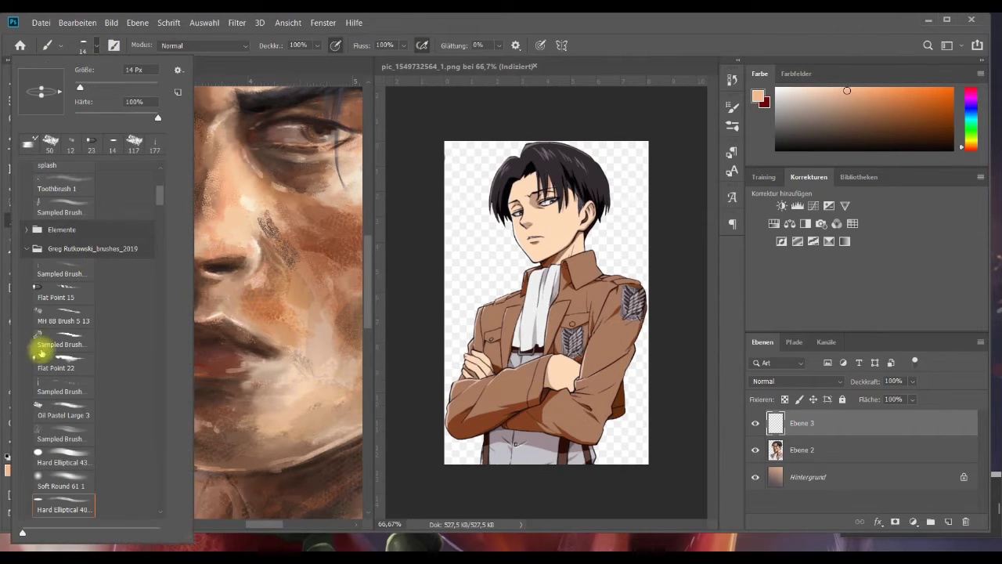
{"action": "left_click_drag", "start_coordinate": [368, 281], "coordinate": [371, 231]}
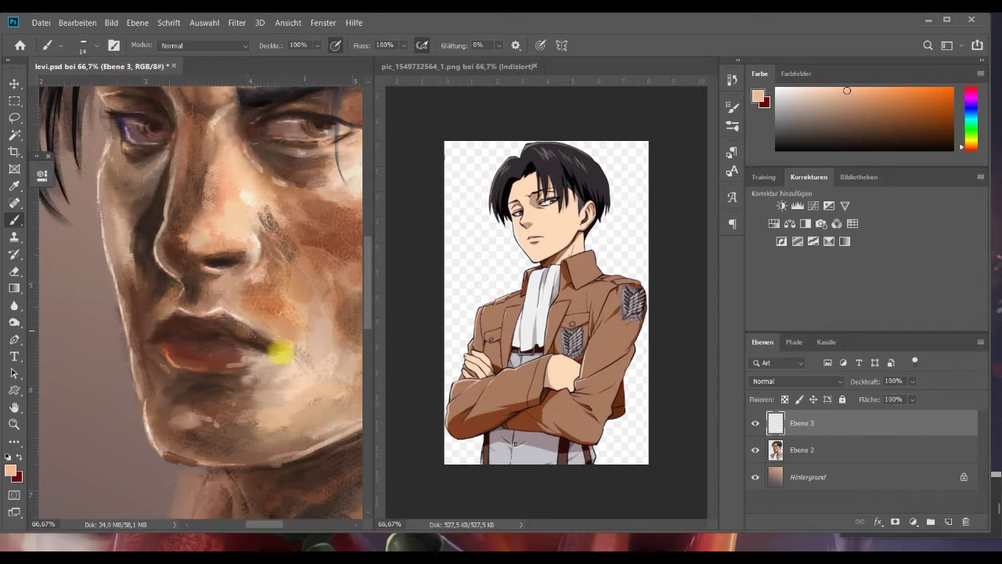
{"action": "left_click", "coordinate": [96, 48]}
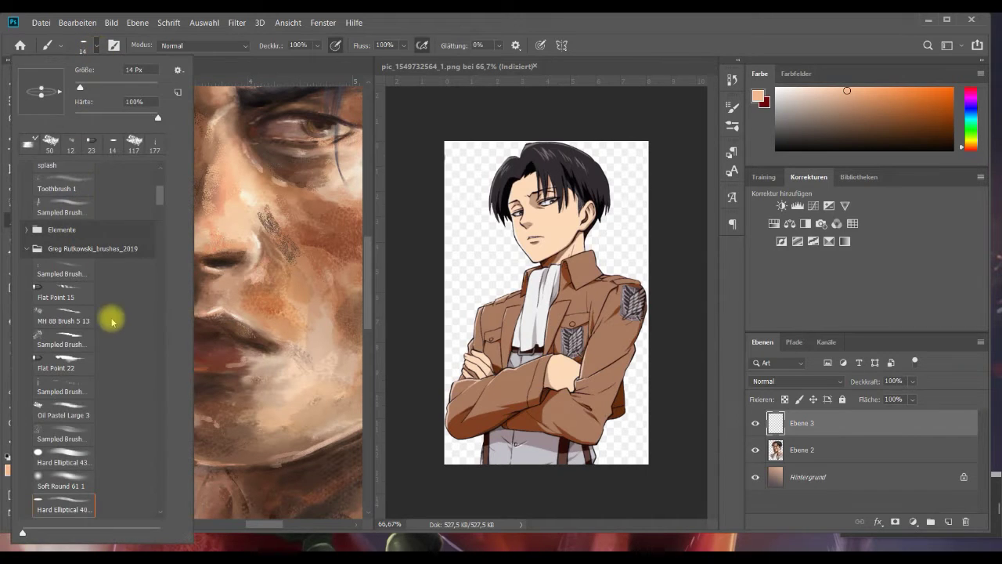
{"action": "scroll", "coordinate": [156, 188], "scroll_direction": "up", "scroll_amount": 5}
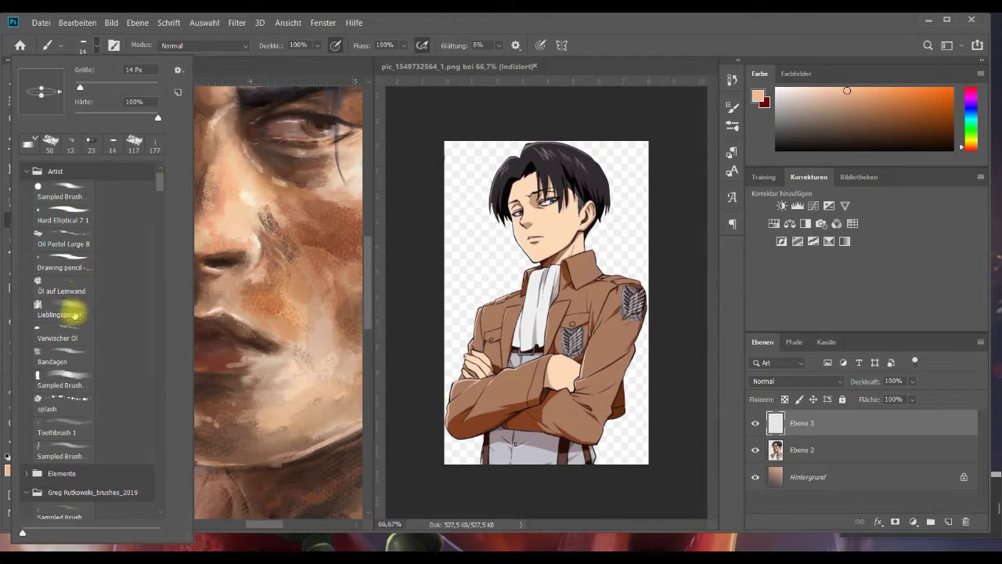
{"action": "scroll", "coordinate": [163, 185], "scroll_direction": "down", "scroll_amount": 3}
{"action": "left_click", "coordinate": [67, 220]}
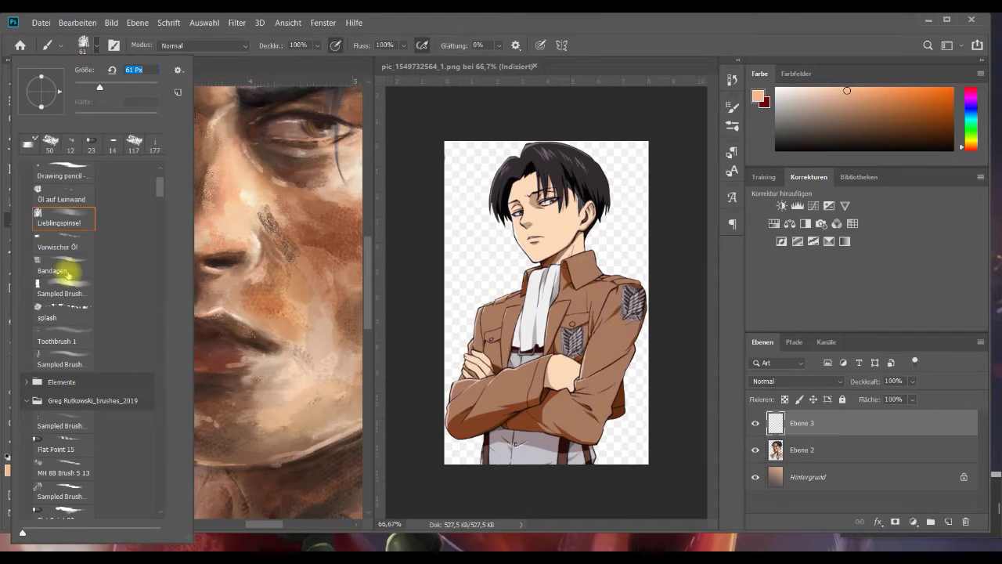
{"action": "left_click", "coordinate": [391, 246]}
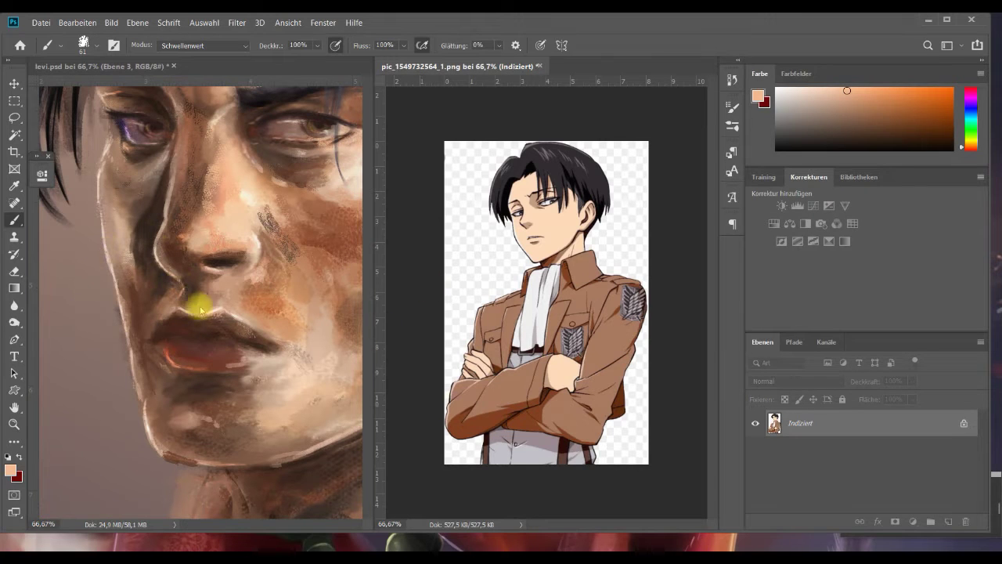
Paint the lower lip with a muted red sampled from the lips and set the layer's blend mode to Hartes Licht.
{"action": "left_click", "coordinate": [214, 350], "text": "alt"}
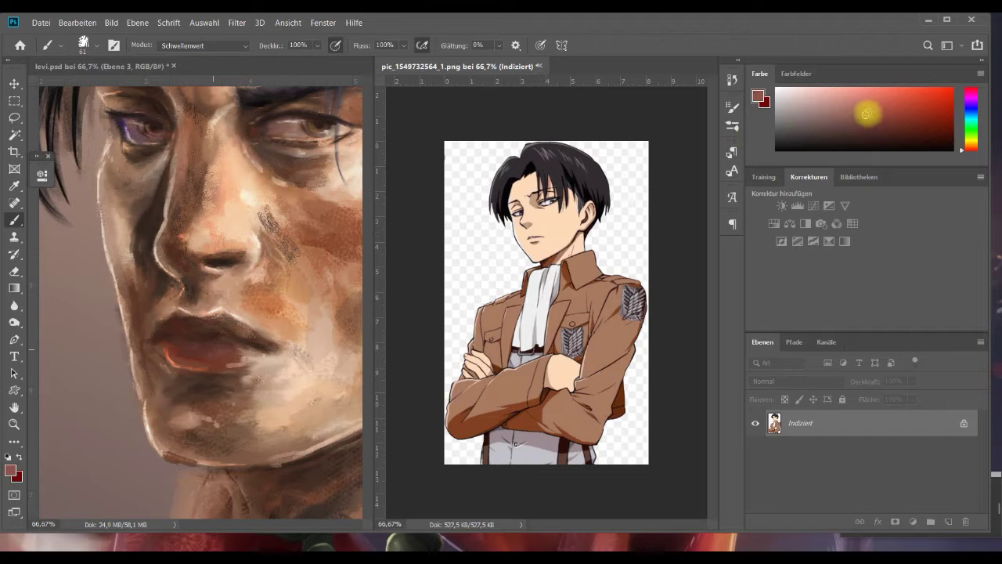
{"action": "left_click", "coordinate": [363, 400]}
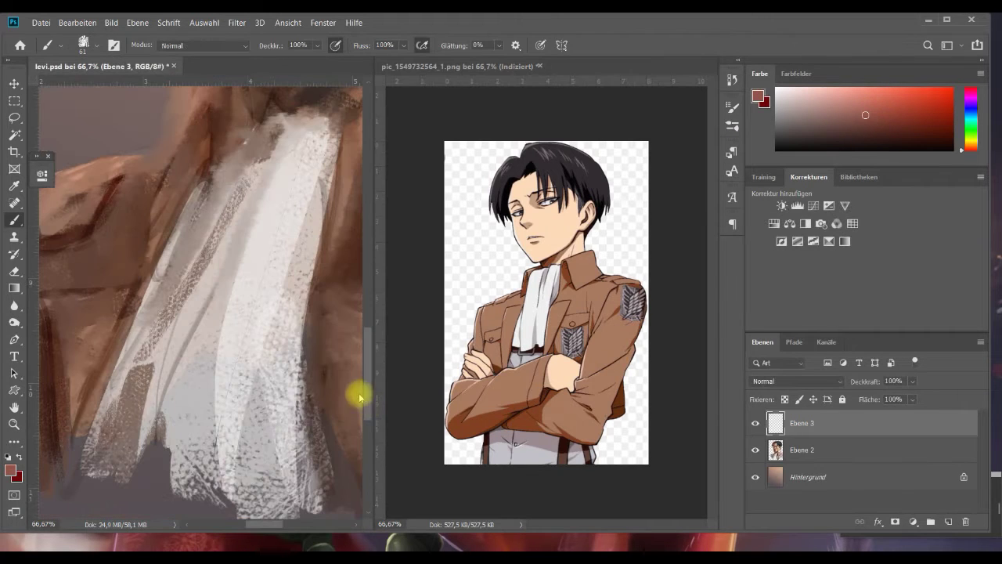
{"action": "left_click_drag", "start_coordinate": [366, 370], "coordinate": [342, 274]}
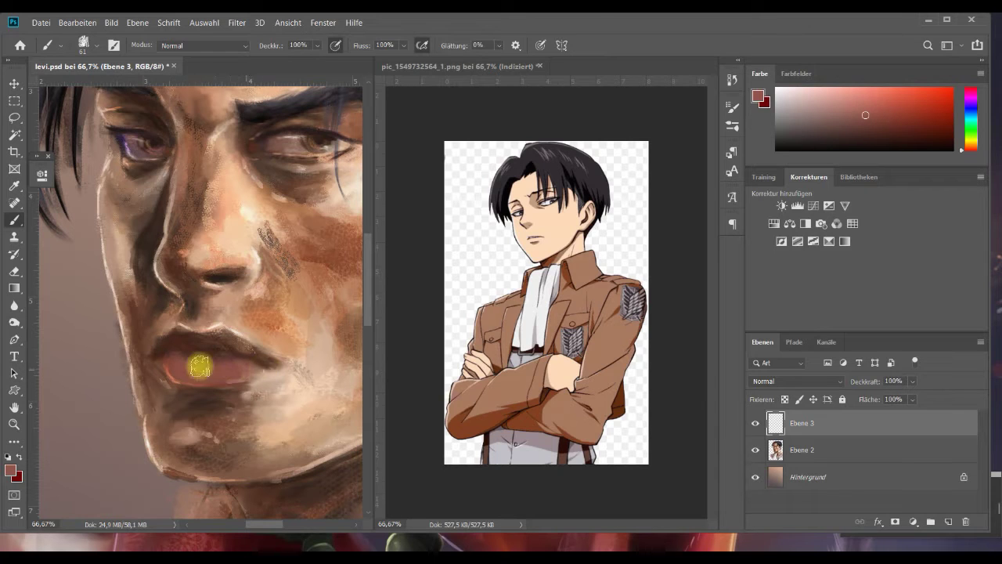
{"action": "left_click", "coordinate": [797, 381]}
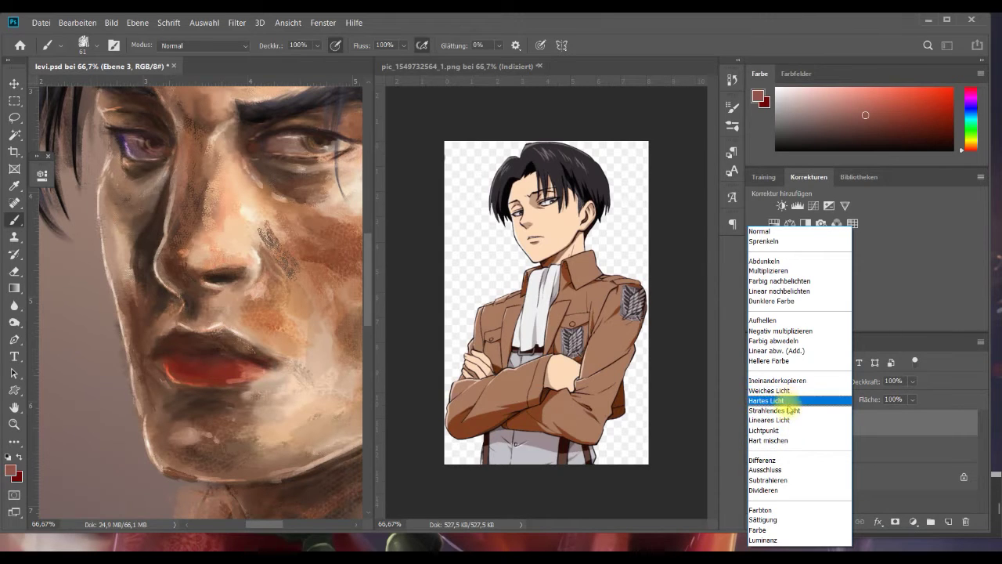
{"action": "left_click", "coordinate": [783, 401]}
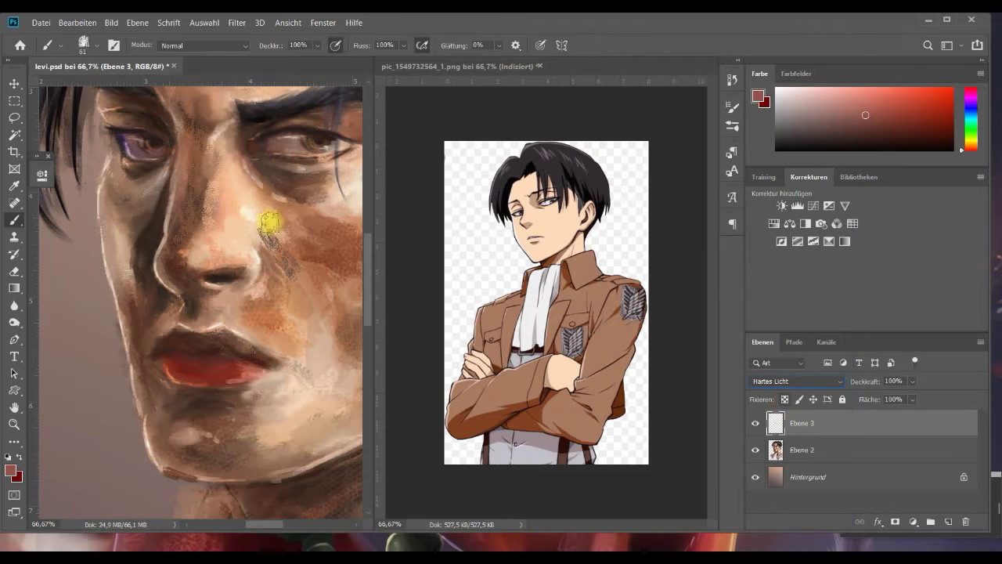
Merge the lip colour layer into Ebene 2 and shade the shadowed side of the lips in dark blue with a 37 px brush.
{"action": "left_click", "coordinate": [95, 44]}
{"action": "left_click", "coordinate": [89, 87]}
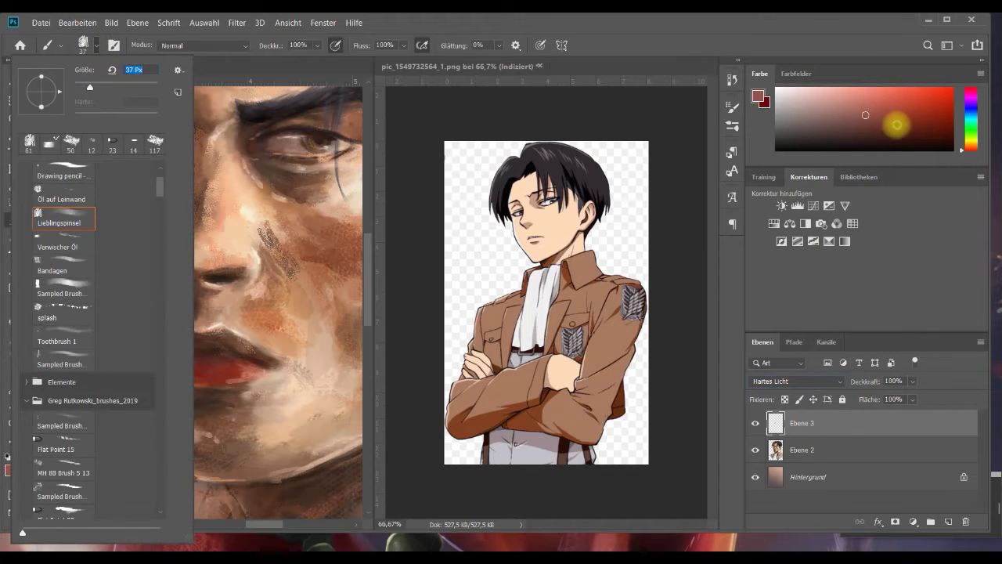
{"action": "left_click", "coordinate": [971, 115]}
{"action": "left_click", "coordinate": [861, 136]}
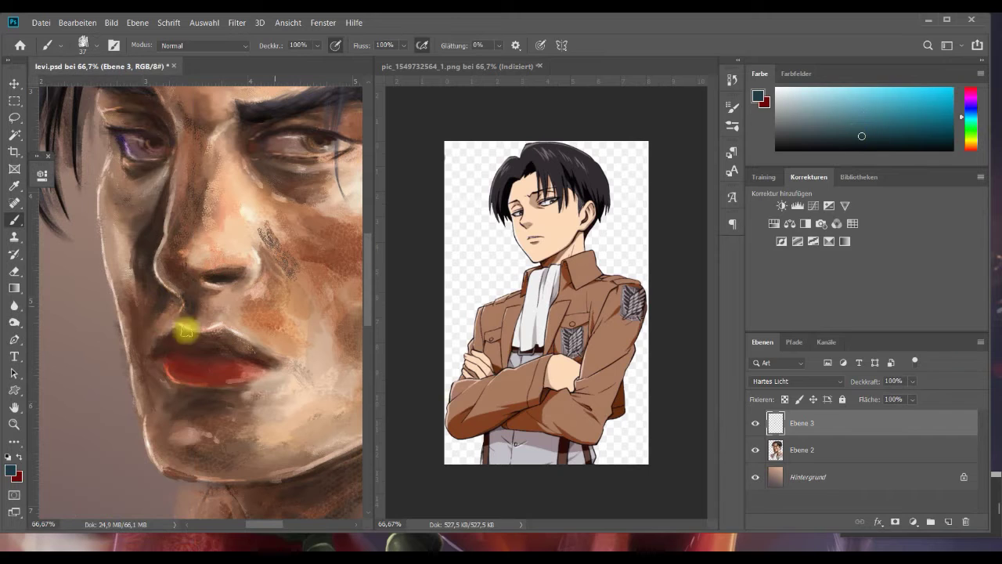
{"action": "key", "text": "Delete"}
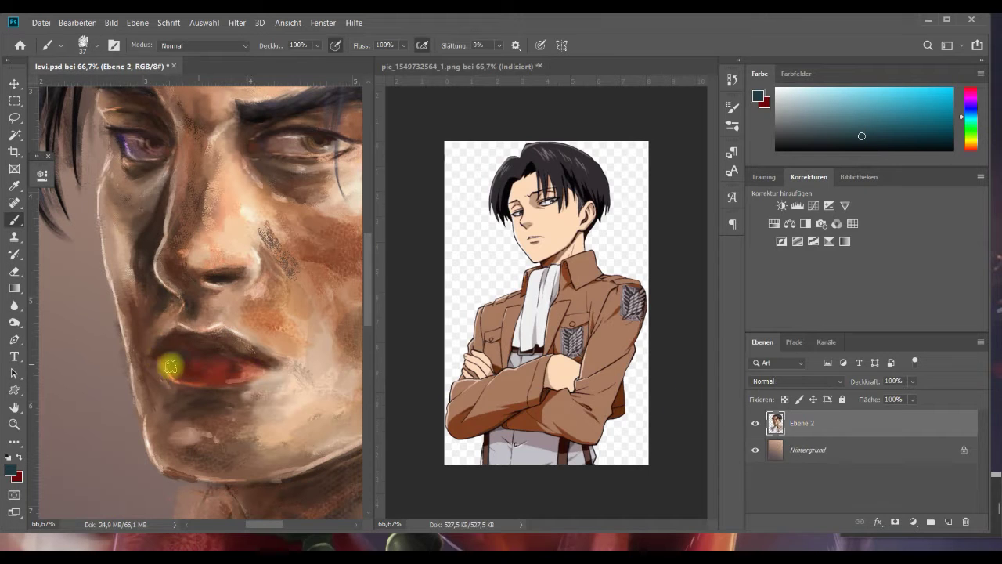
Switch to the Oil Pastel Large 3 brush at 15 px, refine the dark blue lip shading, and pick a muted magenta.
{"action": "right_click", "coordinate": [133, 94]}
{"action": "left_click", "coordinate": [81, 87]}
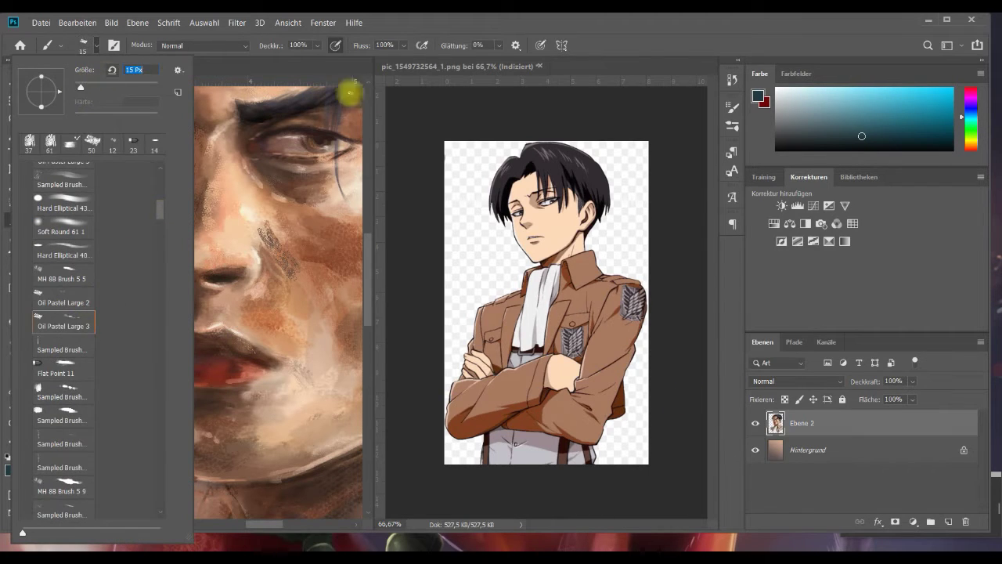
{"action": "left_click", "coordinate": [339, 67]}
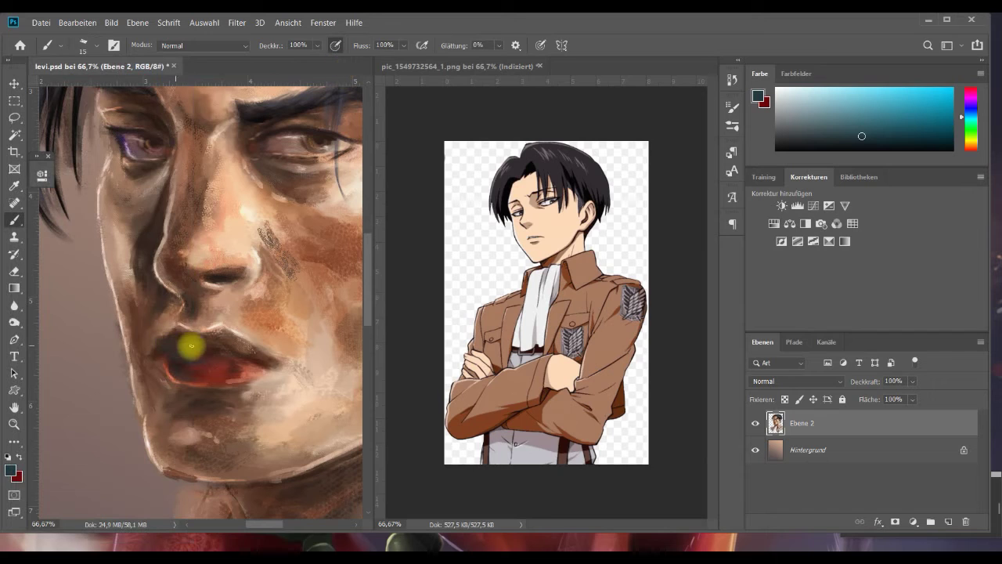
{"action": "left_click", "coordinate": [971, 93]}
{"action": "left_click", "coordinate": [864, 116]}
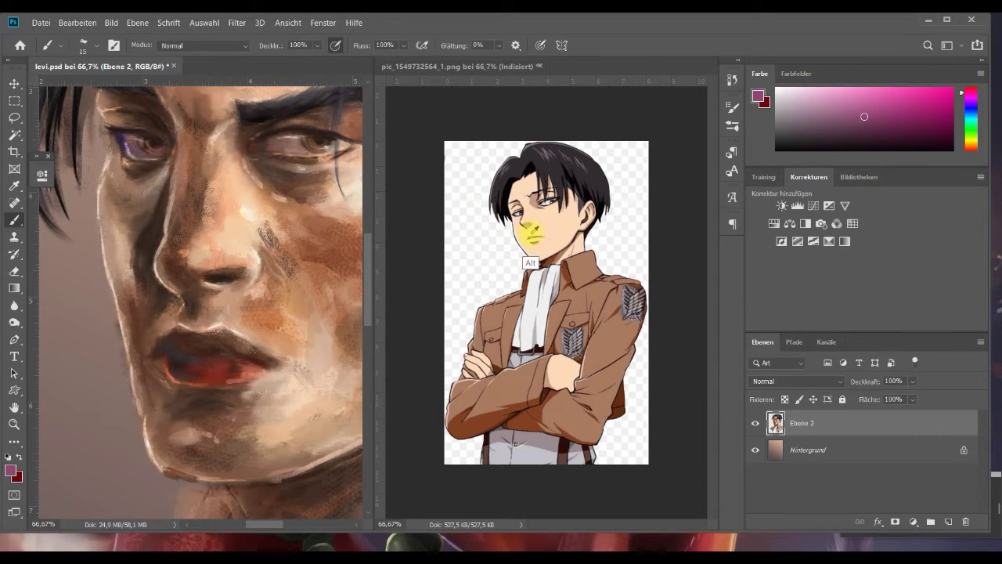
Paint pale skin-tone highlights on the lower lip and a dark line out to the mouth corner using sampled colours.
{"action": "left_click", "coordinate": [534, 231], "text": "alt"}
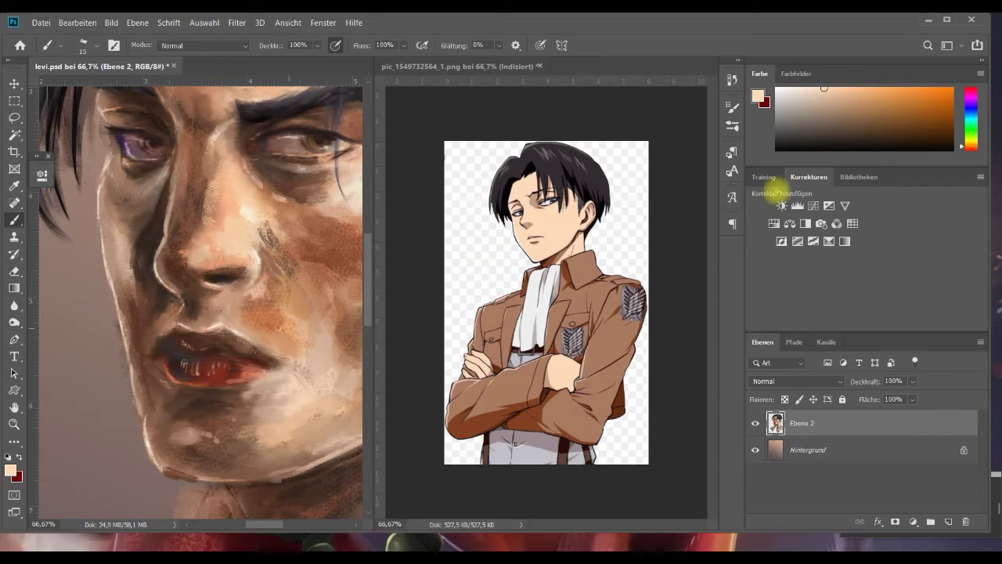
{"action": "left_click", "coordinate": [188, 381], "text": "alt"}
{"action": "left_click", "coordinate": [174, 348], "text": "alt"}
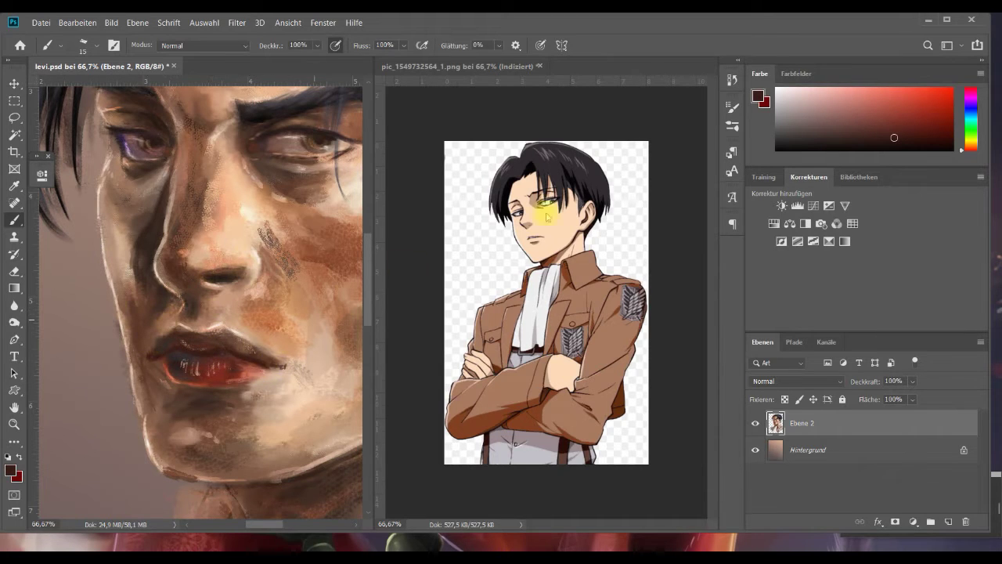
{"action": "left_click", "coordinate": [180, 384], "text": "alt"}
{"action": "left_click", "coordinate": [820, 91]}
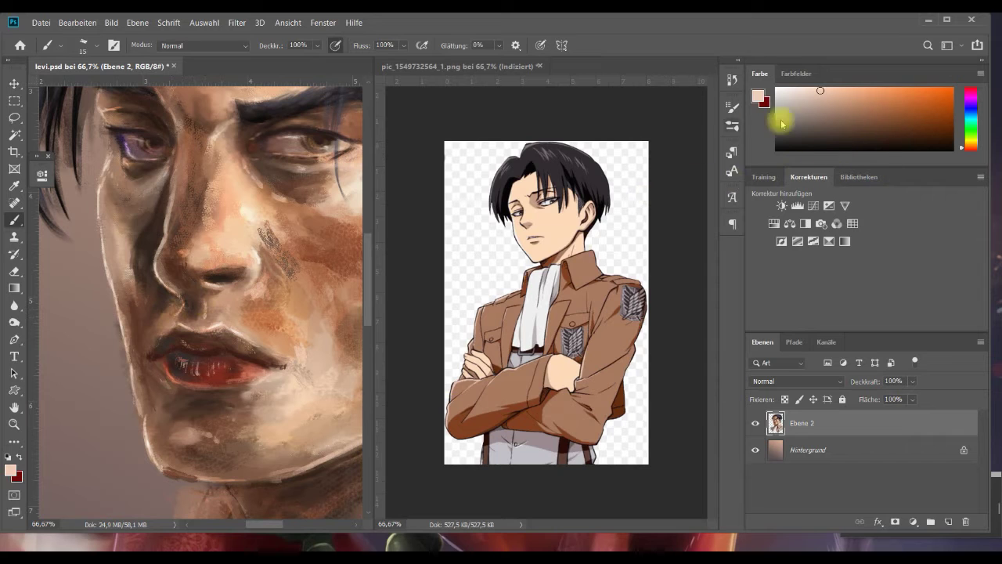
Draw an exaggerated black grin over the mouth of the anime reference image with a 6 px brush.
{"action": "left_click", "coordinate": [884, 147]}
{"action": "left_click", "coordinate": [516, 239]}
{"action": "left_click", "coordinate": [95, 44]}
{"action": "left_click_drag", "start_coordinate": [98, 72], "coordinate": [87, 72]}
{"action": "left_click_drag", "start_coordinate": [521, 234], "coordinate": [554, 226]}
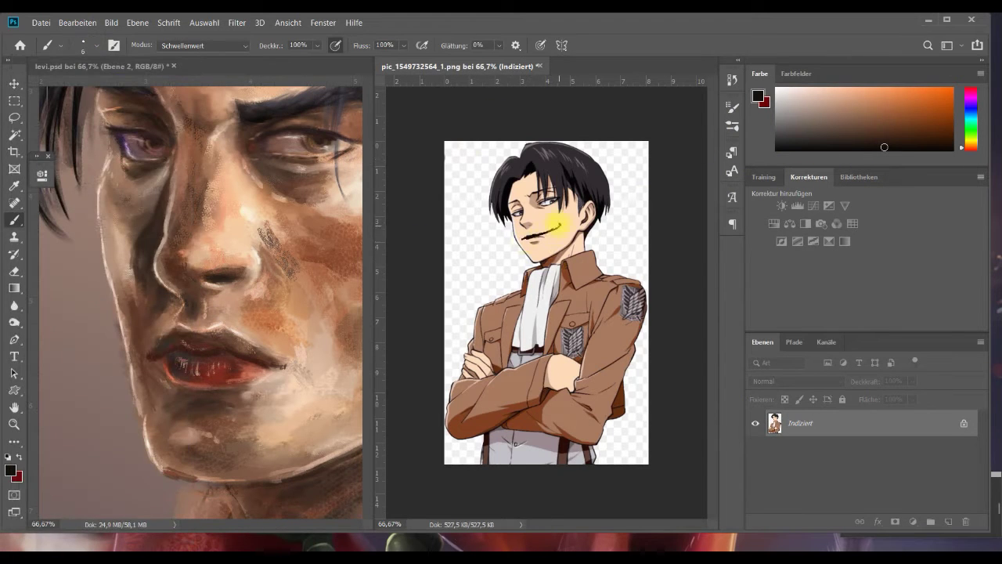
{"action": "left_click", "coordinate": [513, 233], "text": "alt"}
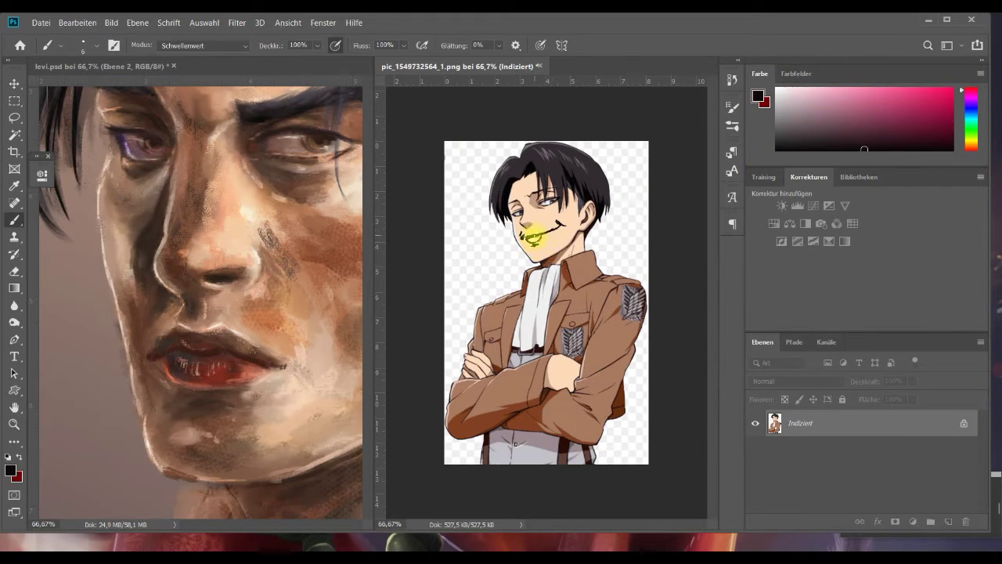
Paint dark accents in levi.psd beside the nose wing, under the lower lip and at the mouth-corner crease with a sampled dark brown.
{"action": "left_click", "coordinate": [259, 293], "text": "alt"}
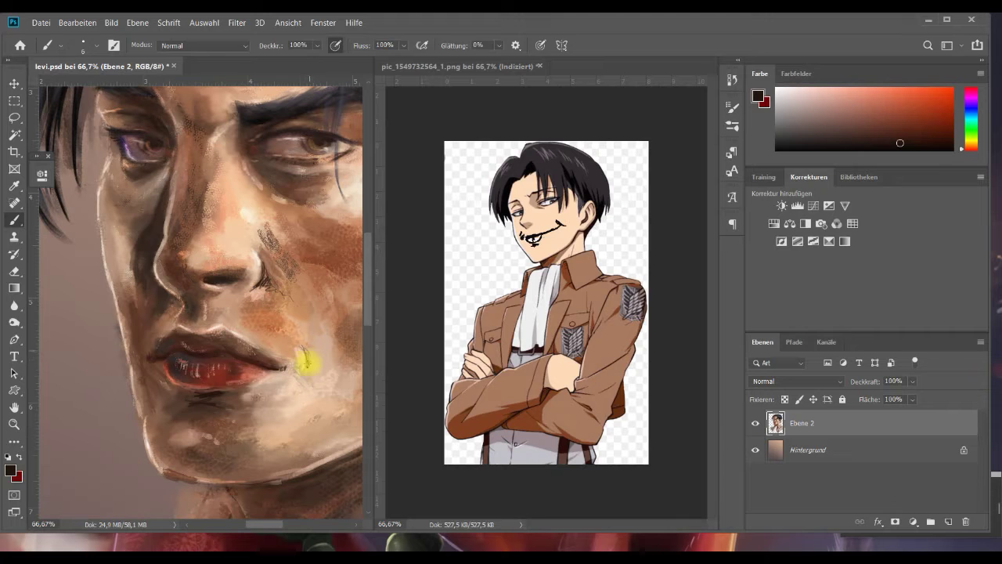
{"action": "left_click_drag", "start_coordinate": [264, 522], "coordinate": [271, 524]}
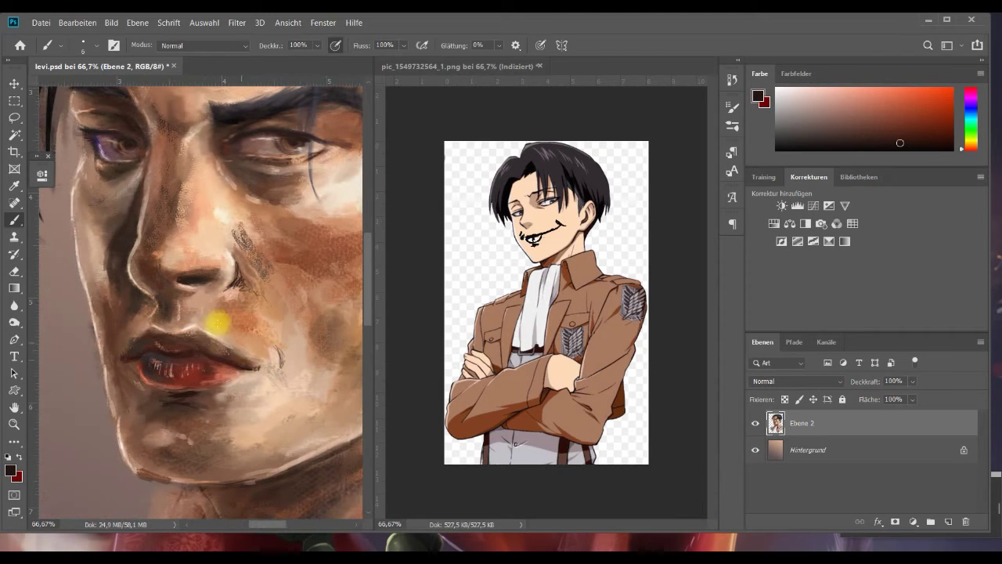
Blend the dark crease beside the nose wing with the Verwischer Öl mixer brush at 42 px.
{"action": "left_click", "coordinate": [93, 47]}
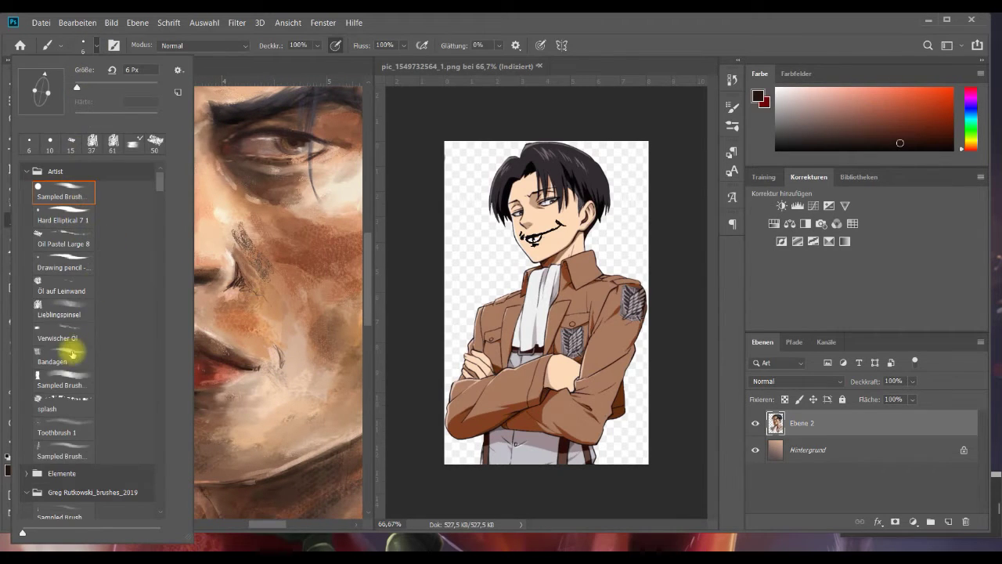
{"action": "left_click", "coordinate": [71, 337]}
{"action": "left_click_drag", "start_coordinate": [252, 288], "coordinate": [239, 272]}
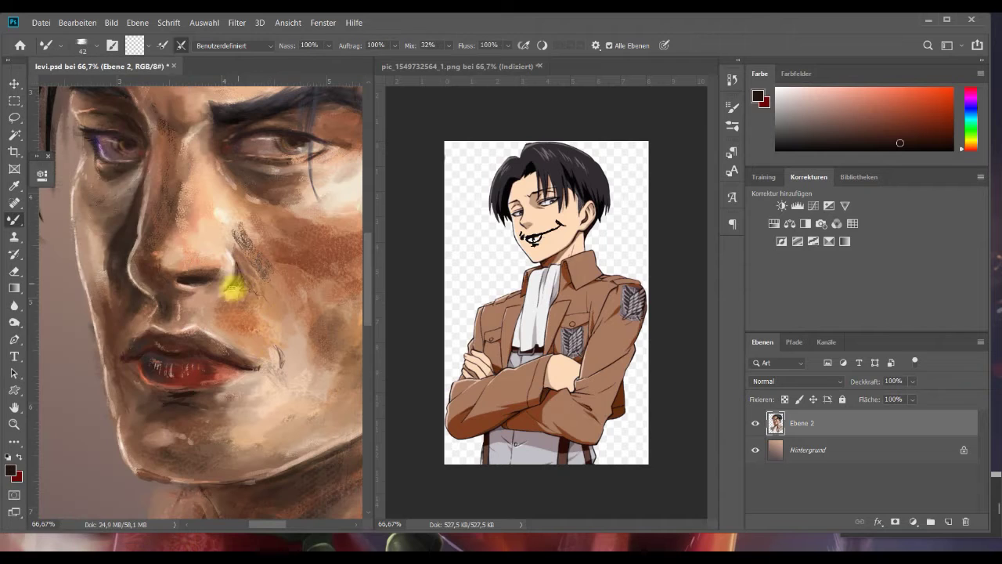
Blend the remaining dark strokes beside the nose wing into the cheek with the mixer brush.
{"action": "left_click_drag", "start_coordinate": [252, 286], "coordinate": [242, 222]}
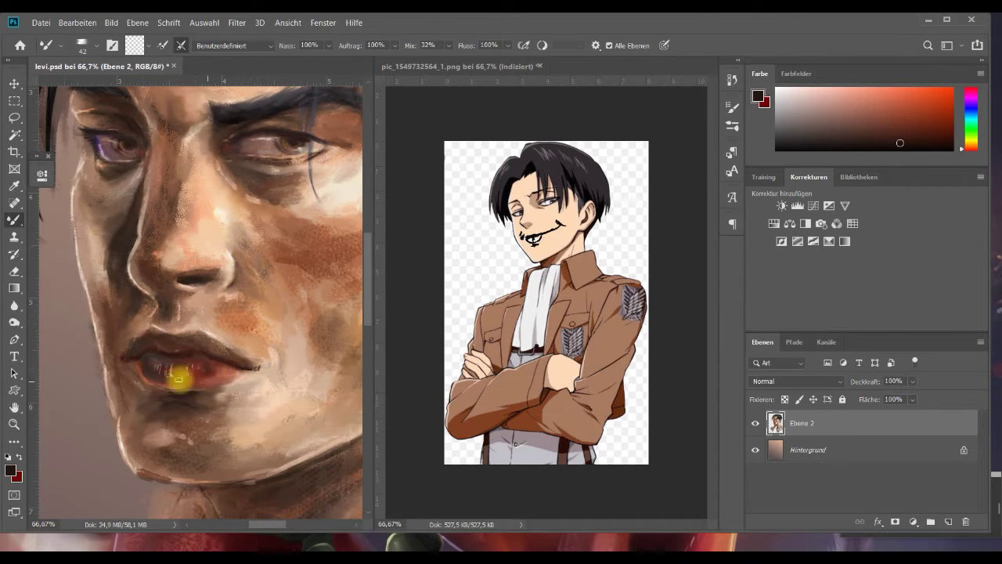
On a new layer above Ebene 2, paint strokes over both lips with the Hard Elliptical 7 1 brush at 48 px in a sampled lip red.
{"action": "key", "text": "ctrl+shift+alt+n"}
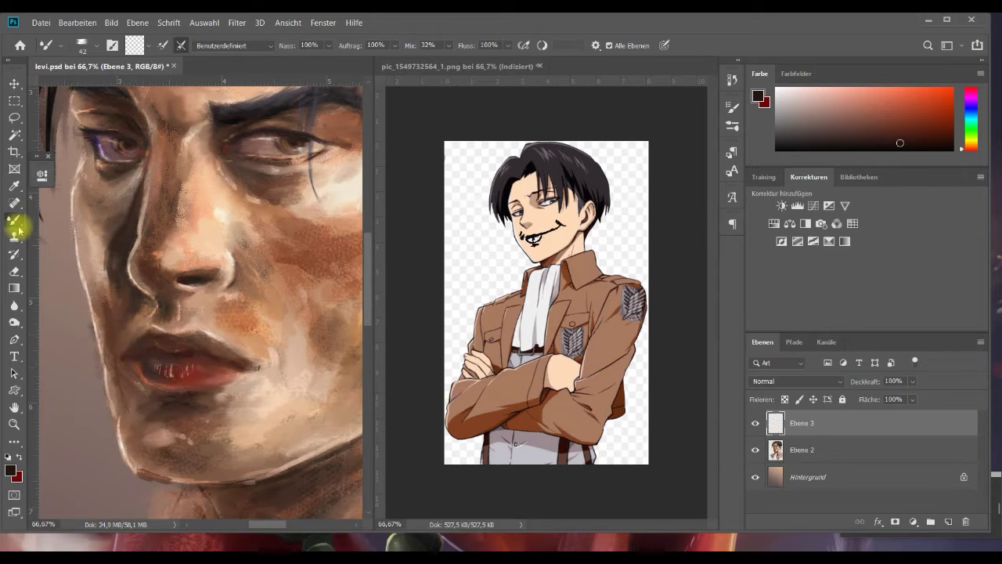
{"action": "right_click", "coordinate": [19, 224]}
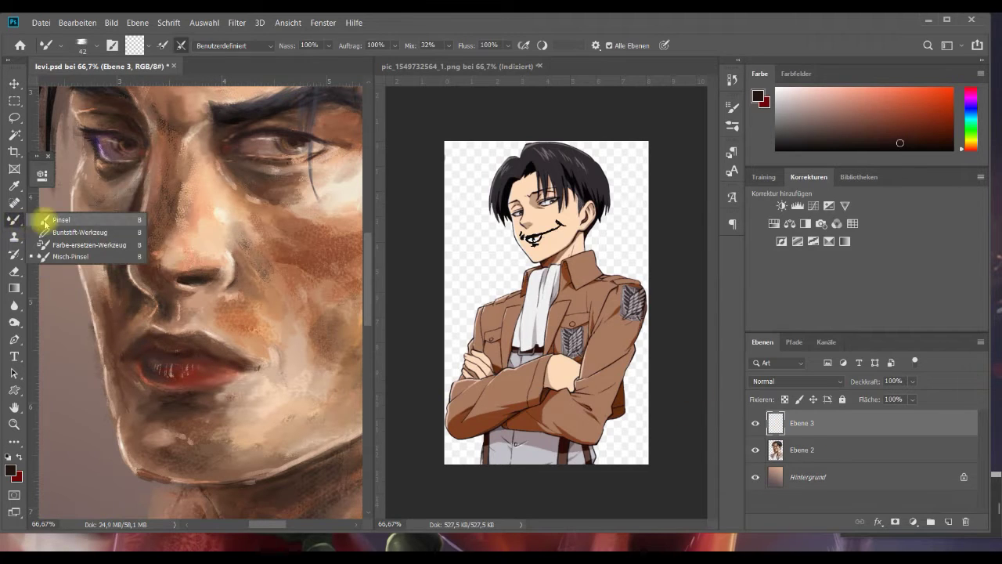
{"action": "left_click", "coordinate": [55, 221]}
{"action": "left_click", "coordinate": [97, 45]}
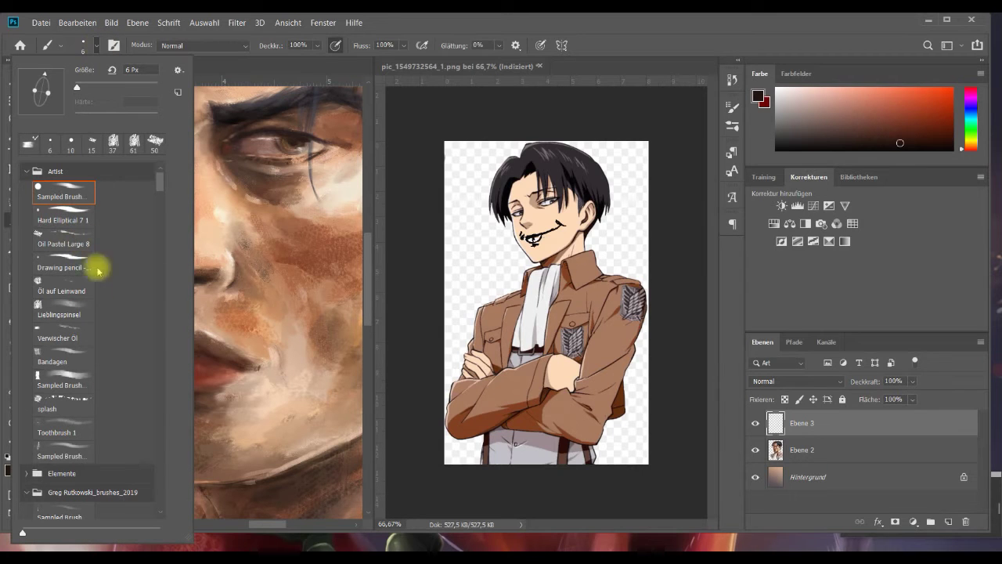
{"action": "scroll", "coordinate": [161, 186], "scroll_direction": "down", "scroll_amount": 3}
{"action": "scroll", "coordinate": [161, 185], "scroll_direction": "up", "scroll_amount": 3}
{"action": "left_click", "coordinate": [69, 220]}
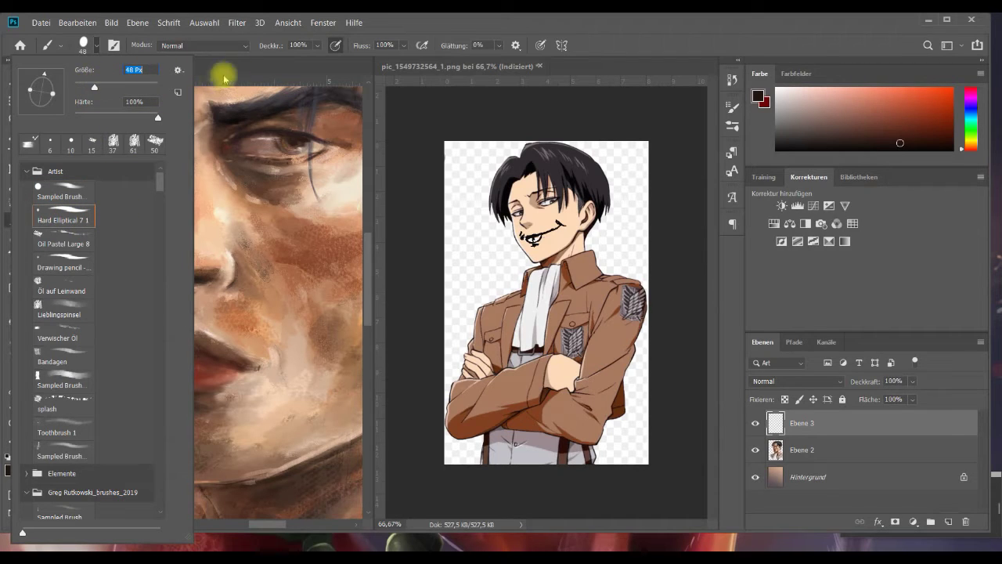
{"action": "key", "text": "Return"}
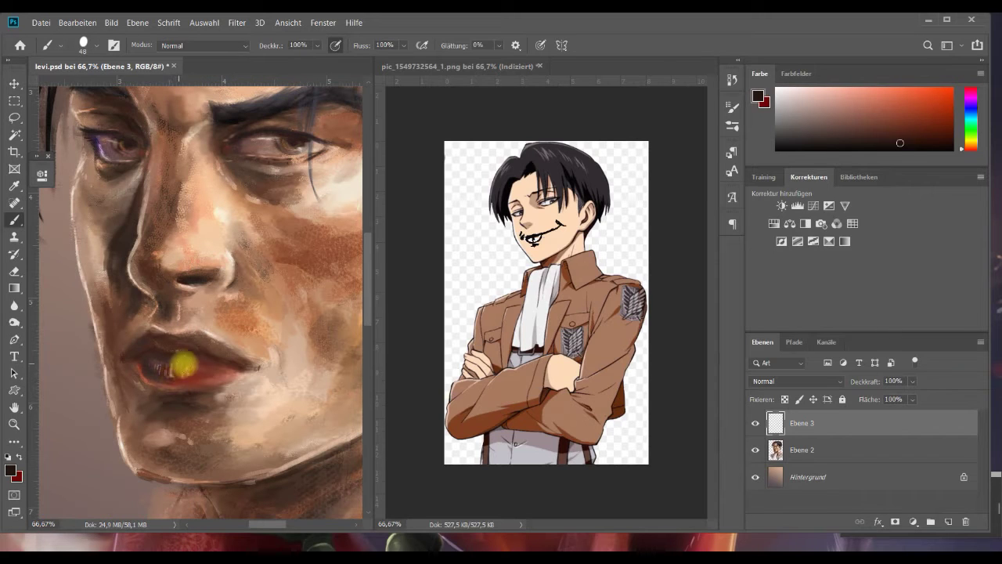
{"action": "key", "text": "alt"}
{"action": "left_click", "coordinate": [223, 373], "text": "alt"}
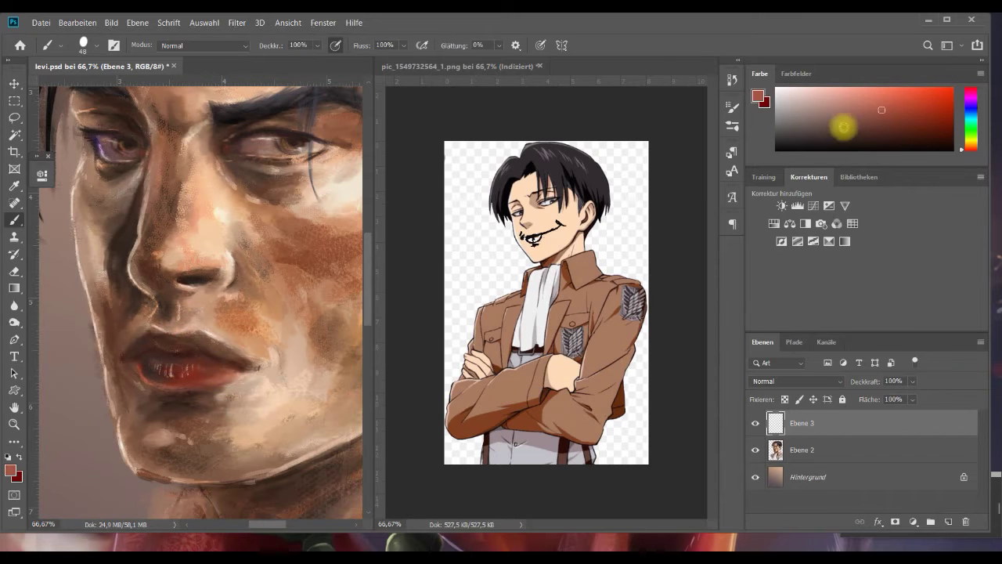
{"action": "mouse_move", "coordinate": [163, 373]}
{"action": "left_mouse_down"}
{"action": "mouse_move", "coordinate": [218, 368]}
{"action": "mouse_move", "coordinate": [159, 340]}
{"action": "mouse_move", "coordinate": [207, 343]}
{"action": "mouse_move", "coordinate": [148, 338]}
{"action": "mouse_move", "coordinate": [196, 340]}
{"action": "left_mouse_up"}
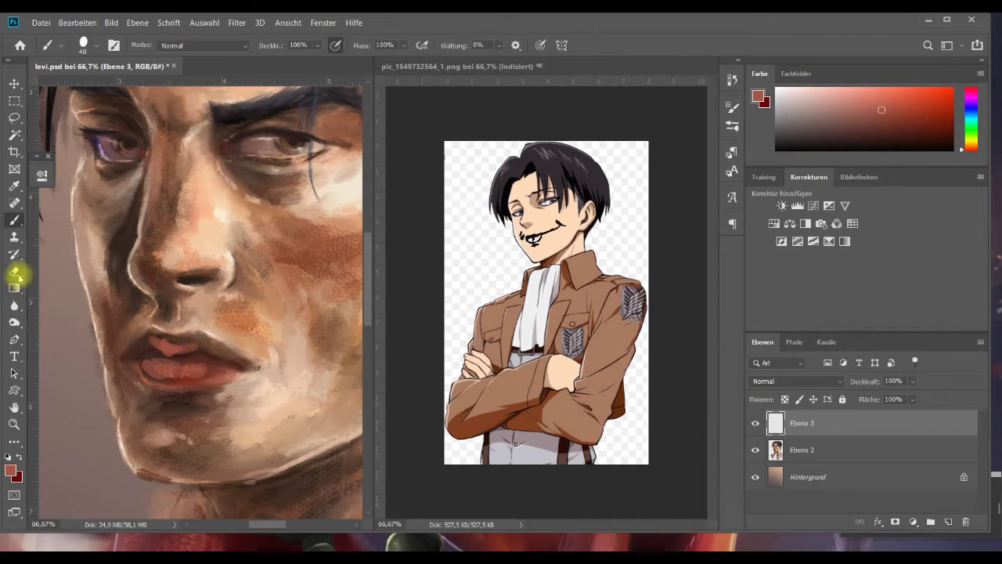
Erase thin creases into the new lip strokes with the Hard Elliptical 7 1 eraser at 10 px and 30% opacity.
{"action": "left_click", "coordinate": [14, 271]}
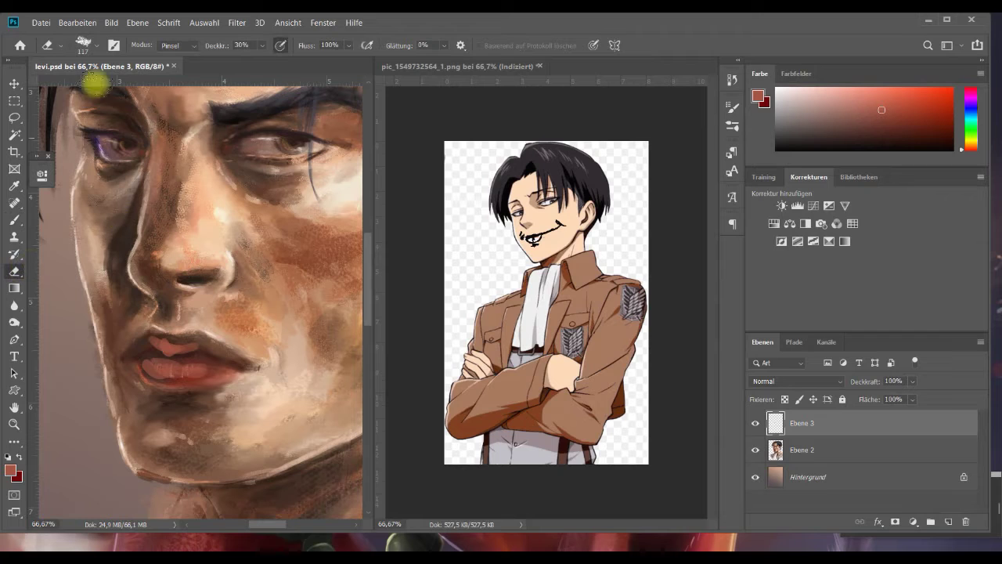
{"action": "left_click", "coordinate": [97, 46]}
{"action": "scroll", "coordinate": [149, 184], "scroll_direction": "up", "scroll_amount": 4}
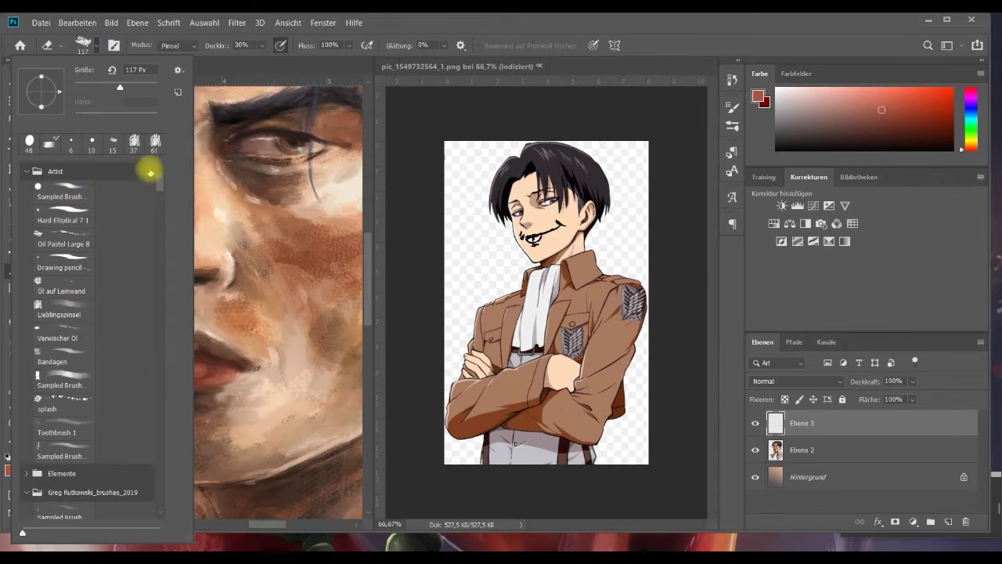
{"action": "left_click", "coordinate": [67, 218]}
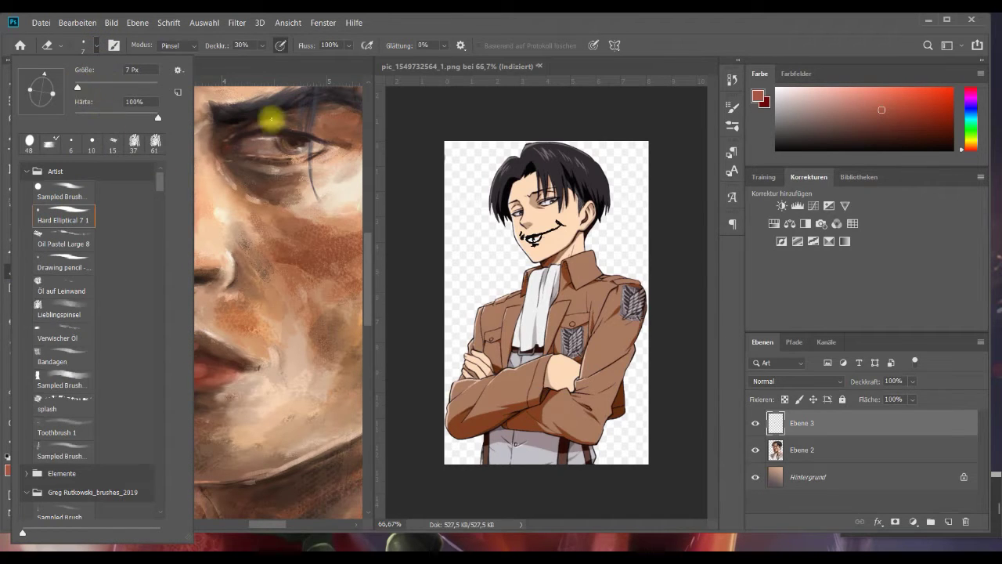
{"action": "left_click_drag", "start_coordinate": [79, 89], "coordinate": [86, 86]}
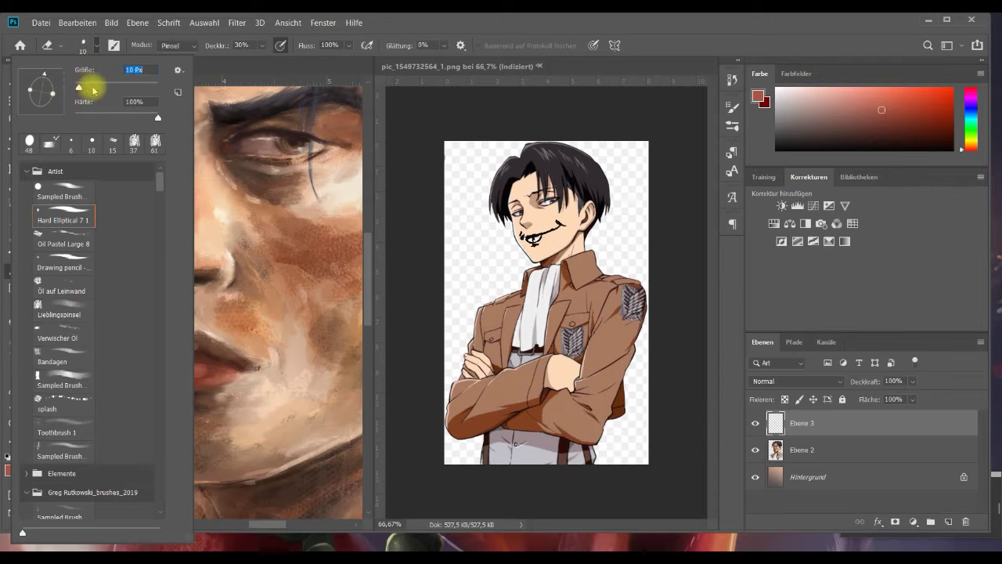
{"action": "left_click", "coordinate": [262, 70]}
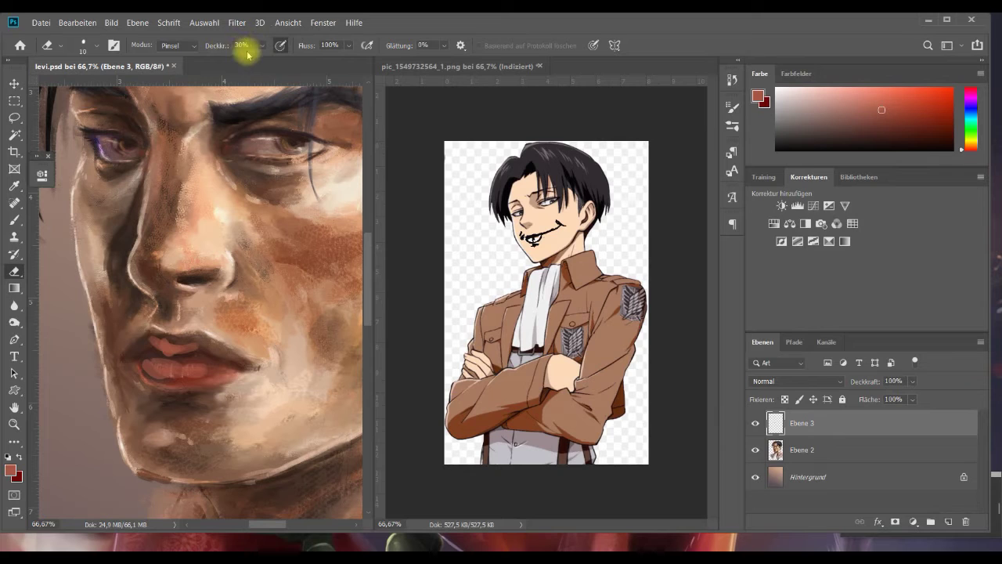
{"action": "mouse_move", "coordinate": [168, 342]}
{"action": "left_mouse_down"}
{"action": "mouse_move", "coordinate": [166, 306]}
{"action": "mouse_move", "coordinate": [175, 341]}
{"action": "mouse_move", "coordinate": [145, 358]}
{"action": "mouse_move", "coordinate": [146, 373]}
{"action": "mouse_move", "coordinate": [165, 356]}
{"action": "mouse_move", "coordinate": [197, 383]}
{"action": "mouse_move", "coordinate": [154, 331]}
{"action": "mouse_move", "coordinate": [169, 355]}
{"action": "mouse_move", "coordinate": [181, 333]}
{"action": "mouse_move", "coordinate": [189, 339]}
{"action": "mouse_move", "coordinate": [150, 330]}
{"action": "mouse_move", "coordinate": [191, 335]}
{"action": "mouse_move", "coordinate": [162, 364]}
{"action": "left_mouse_up"}
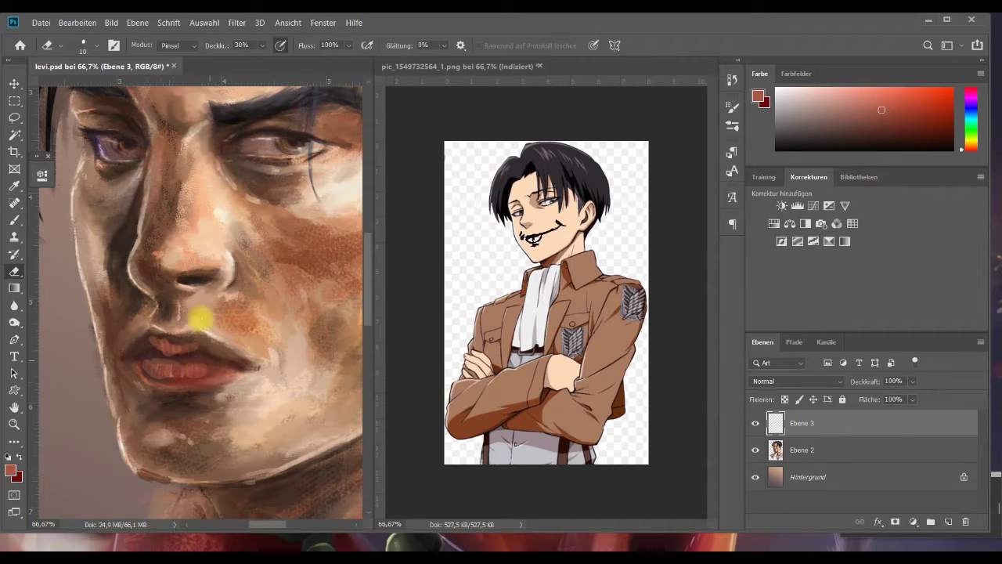
Raise the eraser opacity to 78% and carve stronger creases and gaps into the lip strokes.
{"action": "left_click_drag", "start_coordinate": [260, 45], "coordinate": [295, 63]}
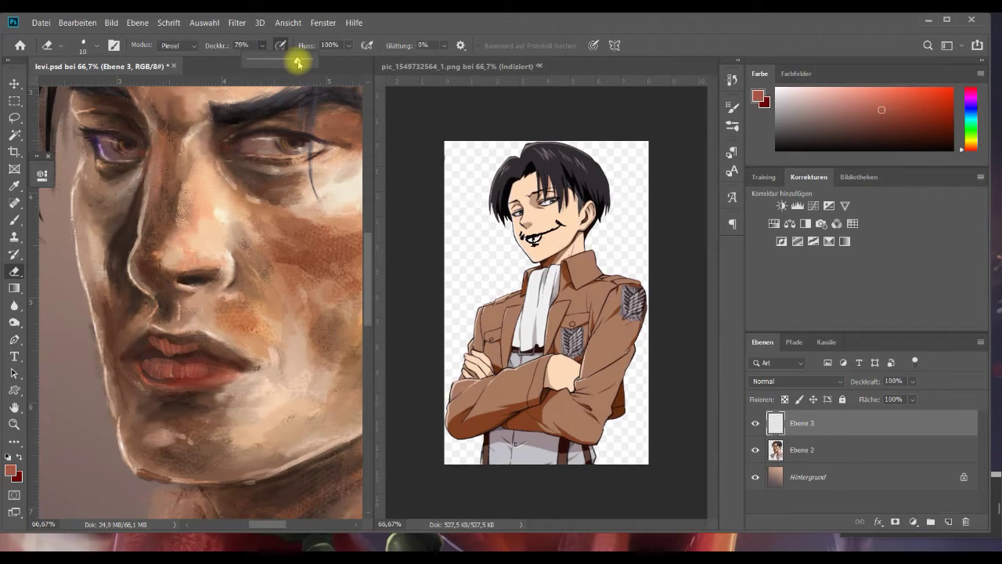
{"action": "left_click_drag", "start_coordinate": [298, 62], "coordinate": [295, 63]}
{"action": "mouse_move", "coordinate": [141, 359]}
{"action": "left_mouse_down"}
{"action": "mouse_move", "coordinate": [133, 365]}
{"action": "mouse_move", "coordinate": [161, 376]}
{"action": "mouse_move", "coordinate": [142, 357]}
{"action": "left_mouse_up"}
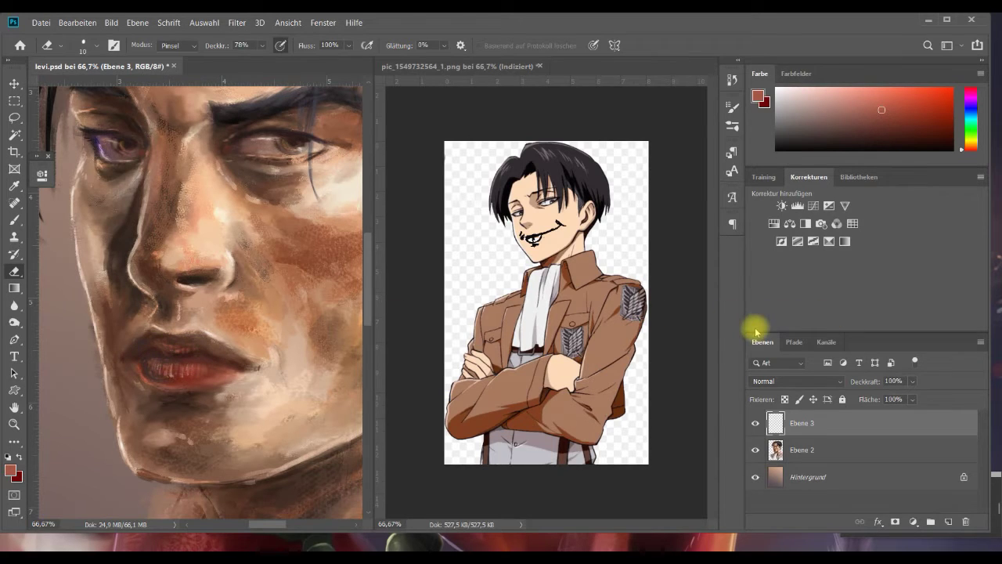
Set Ebene 3 to the Negativ multiplizieren blend mode with 60% fill and merge it down into Ebene 2.
{"action": "left_click", "coordinate": [806, 383]}
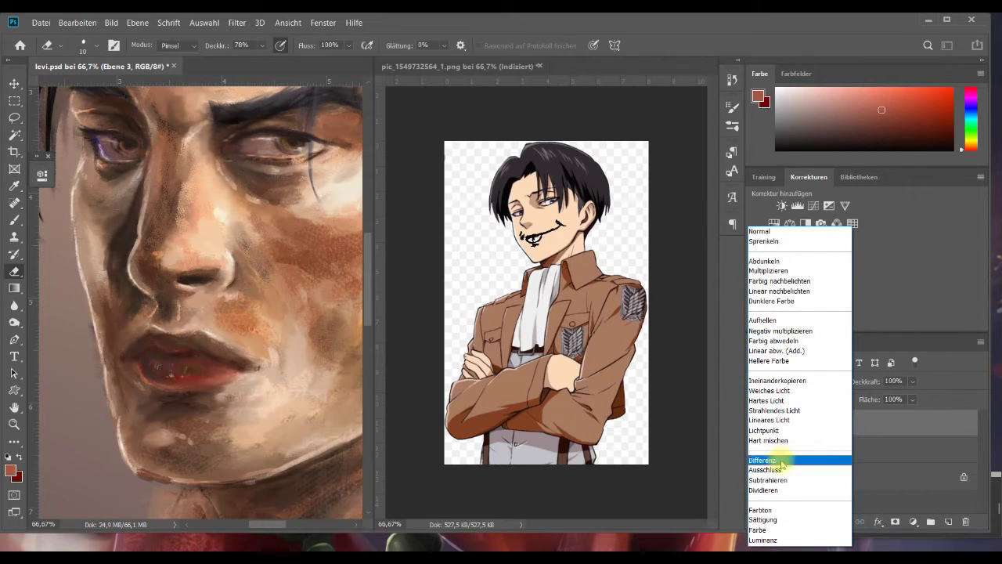
{"action": "left_click", "coordinate": [783, 331]}
{"action": "left_click_drag", "start_coordinate": [912, 400], "coordinate": [903, 415]}
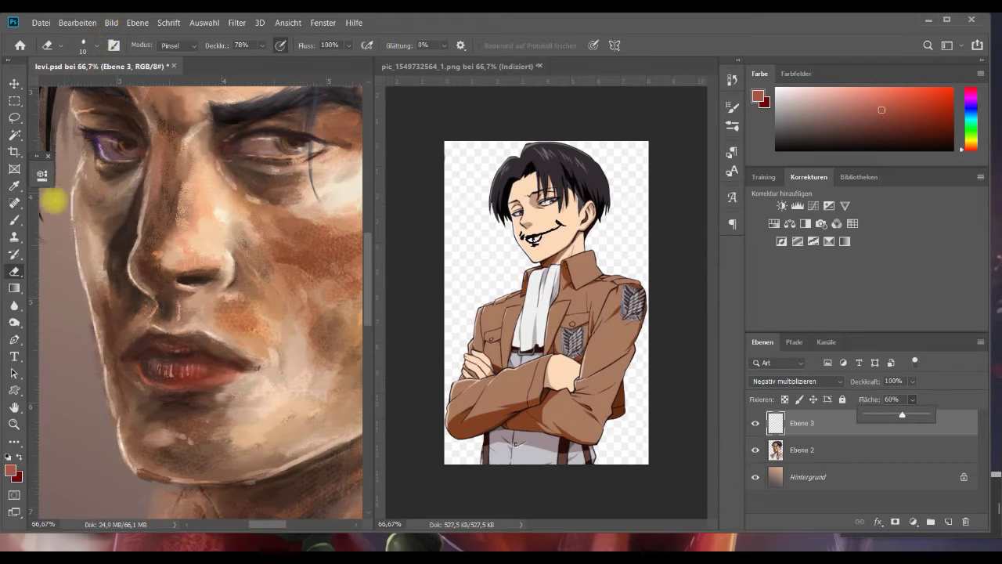
{"action": "key", "text": "ctrl"}
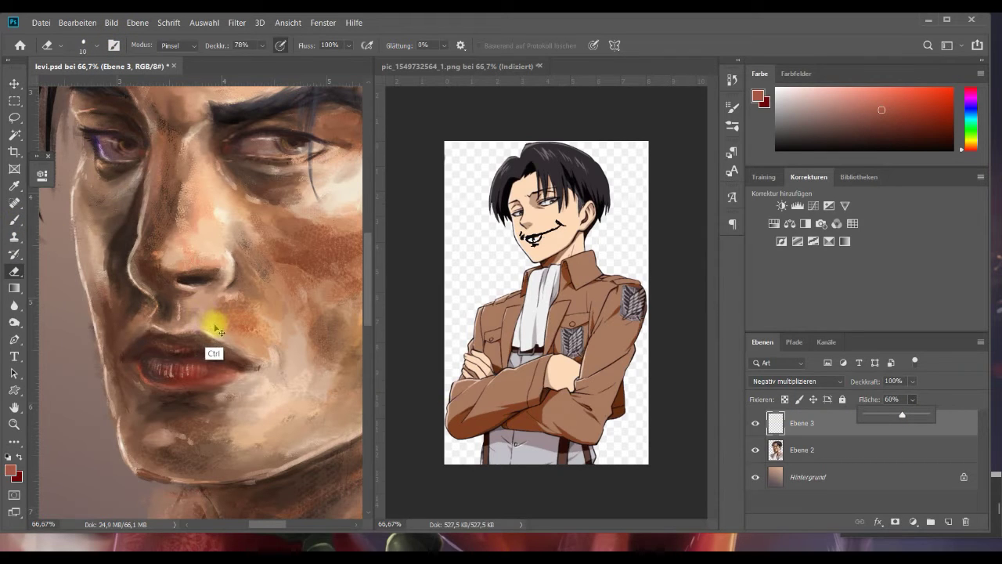
{"action": "key", "text": "ctrl+e"}
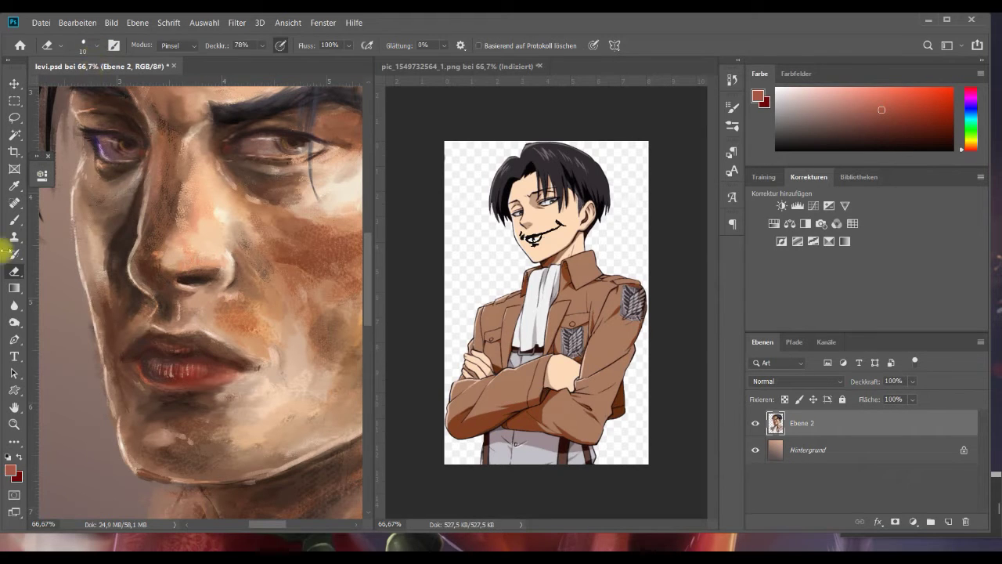
Blend the lip texture and edges with the Verwischer Öl mixer brush, reducing its size from 42 to 18 px.
{"action": "left_click", "coordinate": [14, 219]}
{"action": "left_click", "coordinate": [100, 49]}
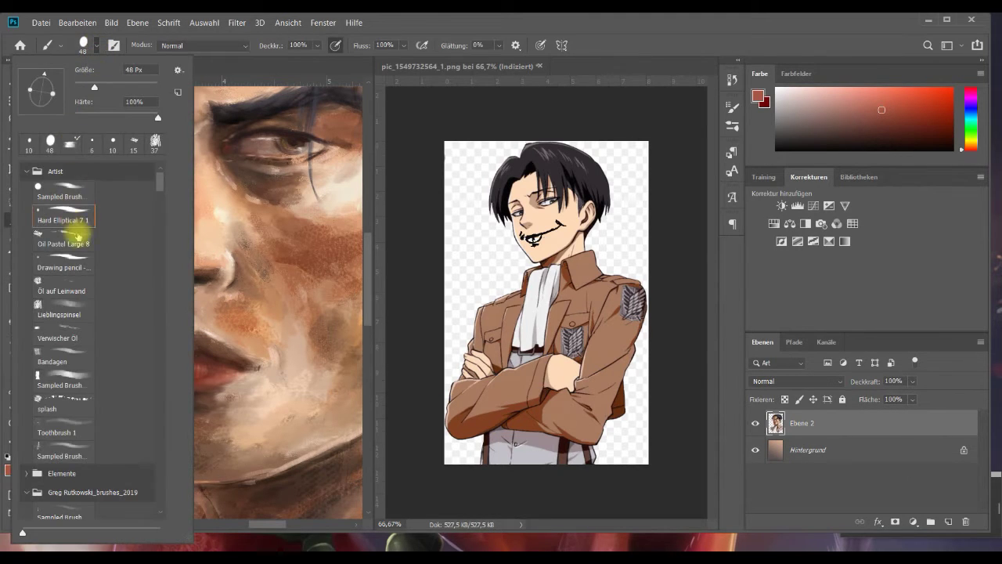
{"action": "left_click", "coordinate": [70, 338]}
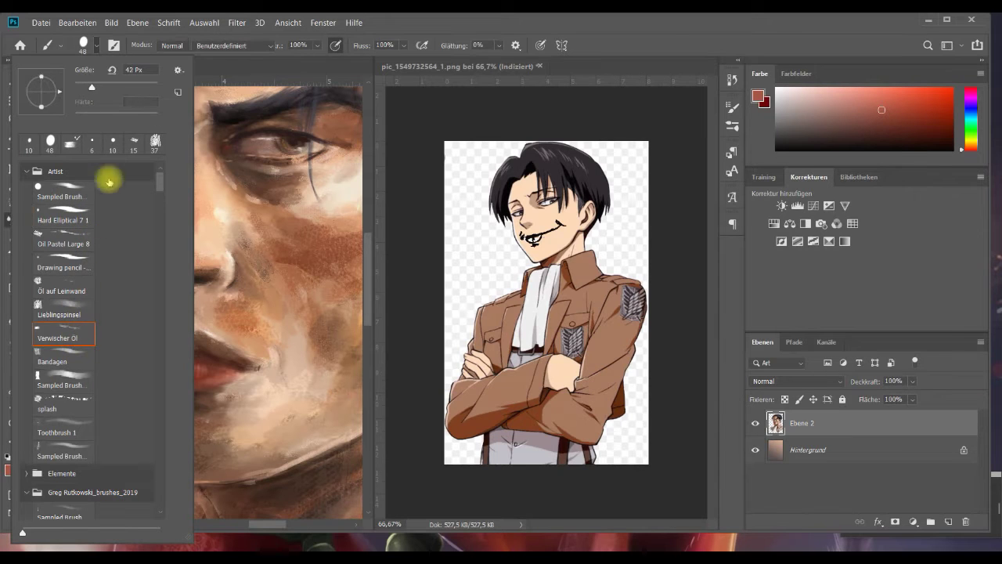
{"action": "left_click", "coordinate": [227, 66]}
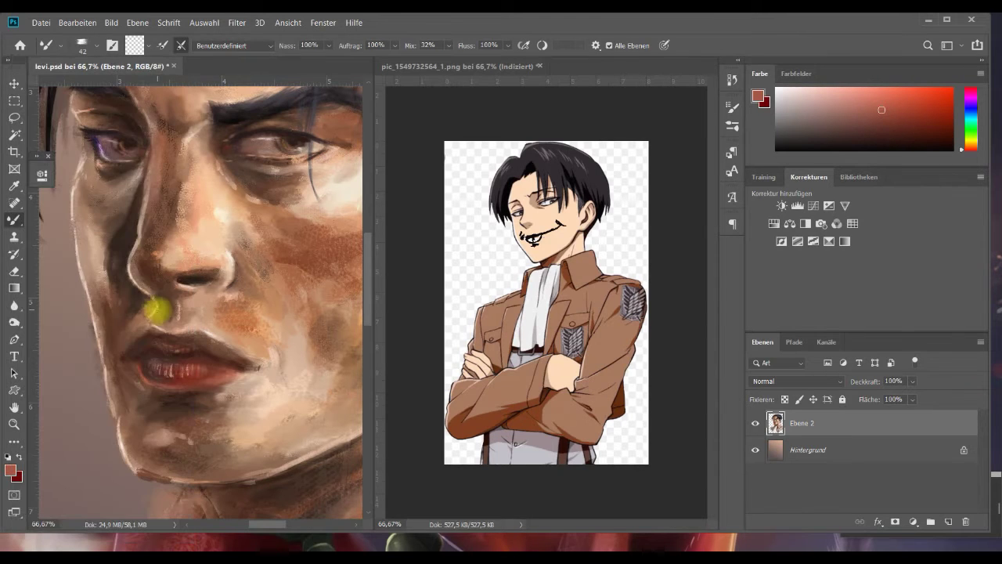
{"action": "mouse_move", "coordinate": [151, 361]}
{"action": "left_mouse_down"}
{"action": "mouse_move", "coordinate": [209, 372]}
{"action": "mouse_move", "coordinate": [164, 344]}
{"action": "mouse_move", "coordinate": [170, 355]}
{"action": "mouse_move", "coordinate": [193, 346]}
{"action": "mouse_move", "coordinate": [157, 340]}
{"action": "mouse_move", "coordinate": [185, 345]}
{"action": "mouse_move", "coordinate": [177, 352]}
{"action": "mouse_move", "coordinate": [203, 343]}
{"action": "mouse_move", "coordinate": [179, 371]}
{"action": "mouse_move", "coordinate": [175, 363]}
{"action": "mouse_move", "coordinate": [197, 370]}
{"action": "mouse_move", "coordinate": [153, 373]}
{"action": "mouse_move", "coordinate": [178, 379]}
{"action": "mouse_move", "coordinate": [216, 371]}
{"action": "mouse_move", "coordinate": [170, 349]}
{"action": "mouse_move", "coordinate": [283, 335]}
{"action": "left_mouse_up"}
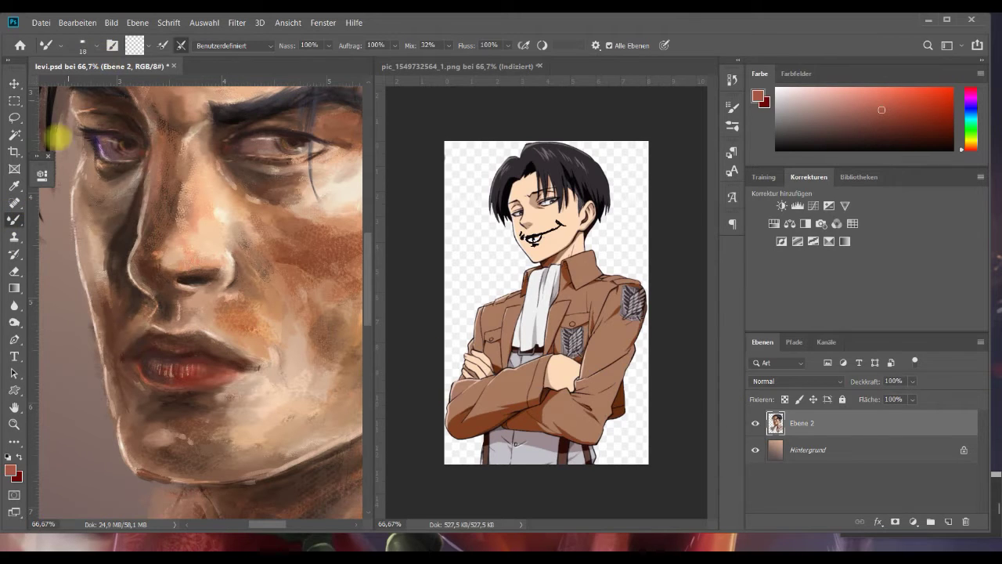
Paint light salmon-pink highlights on the upper and lower lip with the Hard Elliptical 7 1 brush at 10 px.
{"action": "right_click", "coordinate": [16, 218]}
{"action": "left_click", "coordinate": [78, 219]}
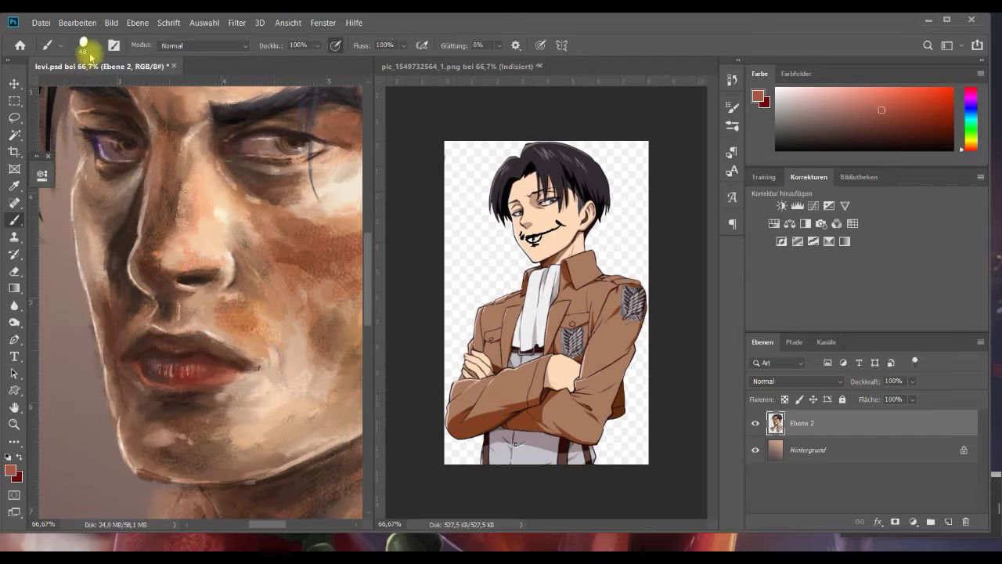
{"action": "left_click", "coordinate": [86, 45]}
{"action": "scroll", "coordinate": [60, 339], "scroll_direction": "down", "scroll_amount": 1}
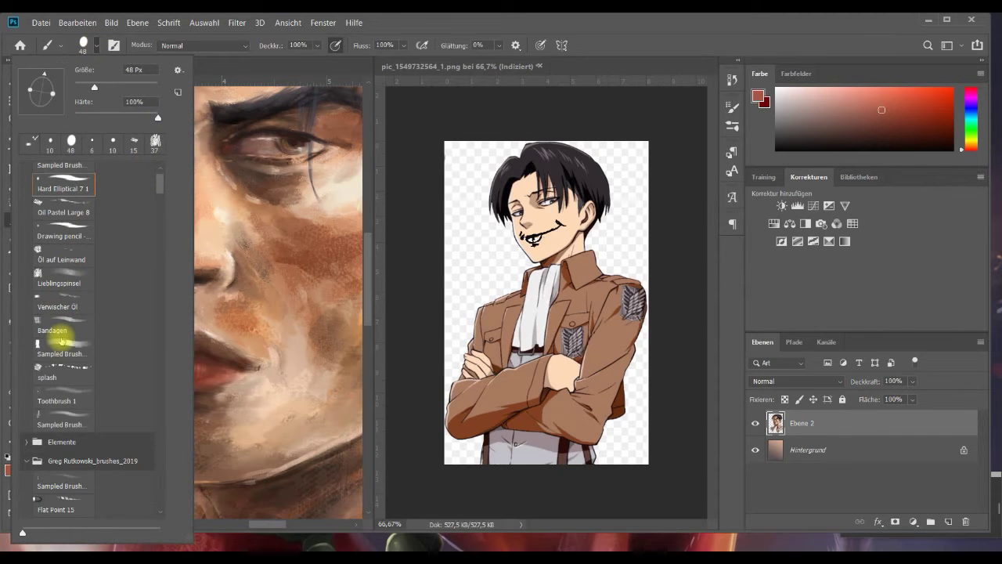
{"action": "scroll", "coordinate": [60, 337], "scroll_direction": "up", "scroll_amount": 1}
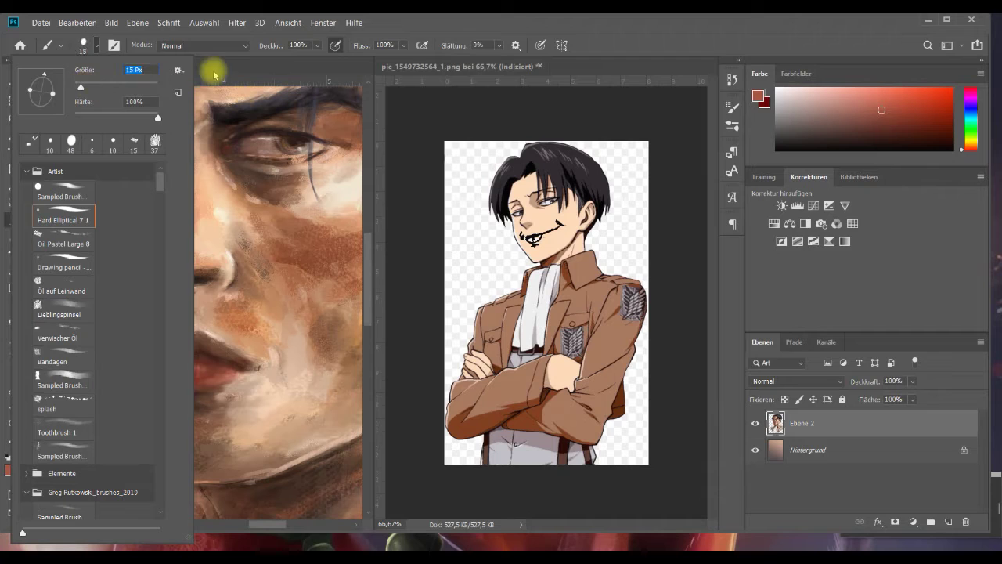
{"action": "type", "text": "10"}
{"action": "key", "text": "Return"}
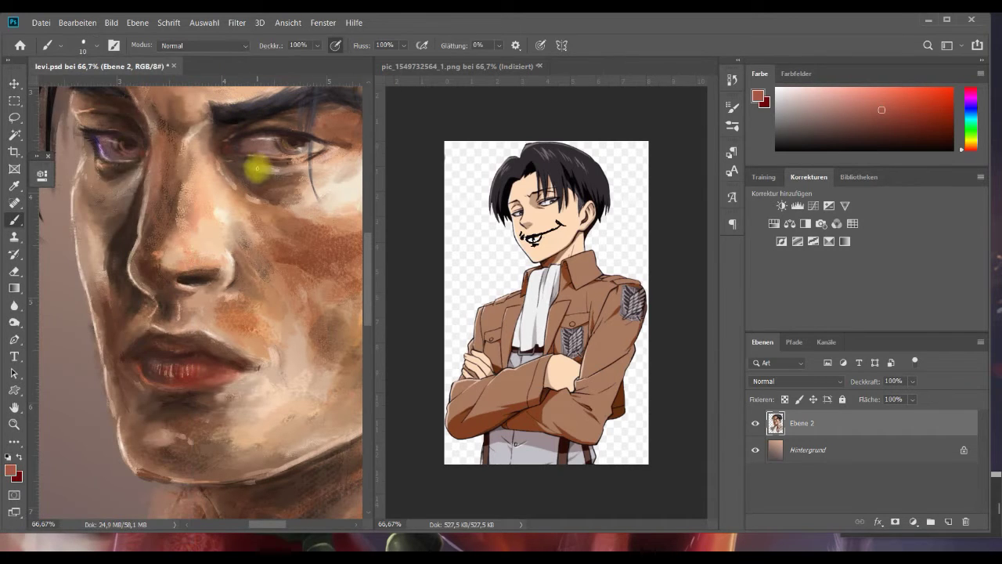
{"action": "key", "text": "alt"}
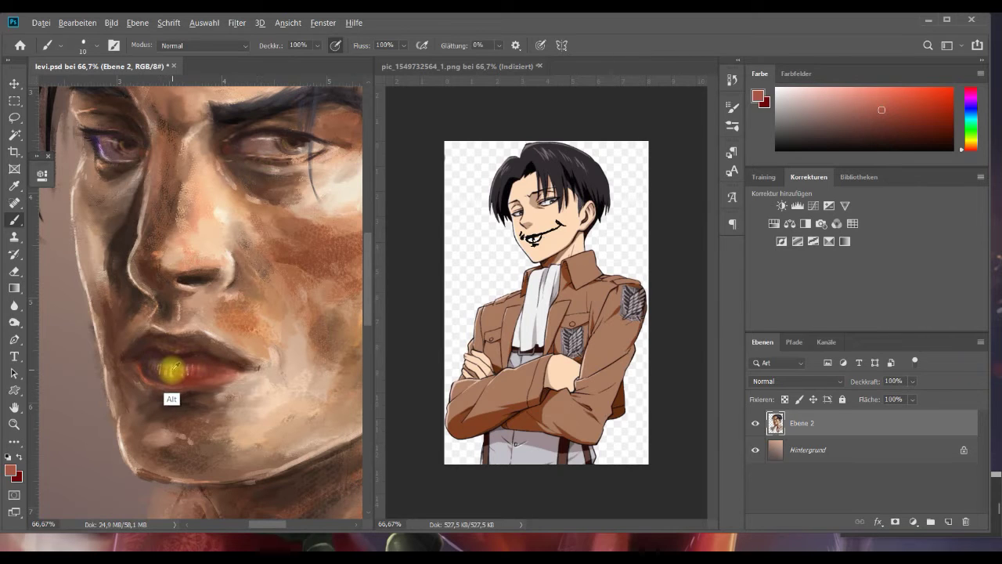
{"action": "left_click", "coordinate": [844, 98]}
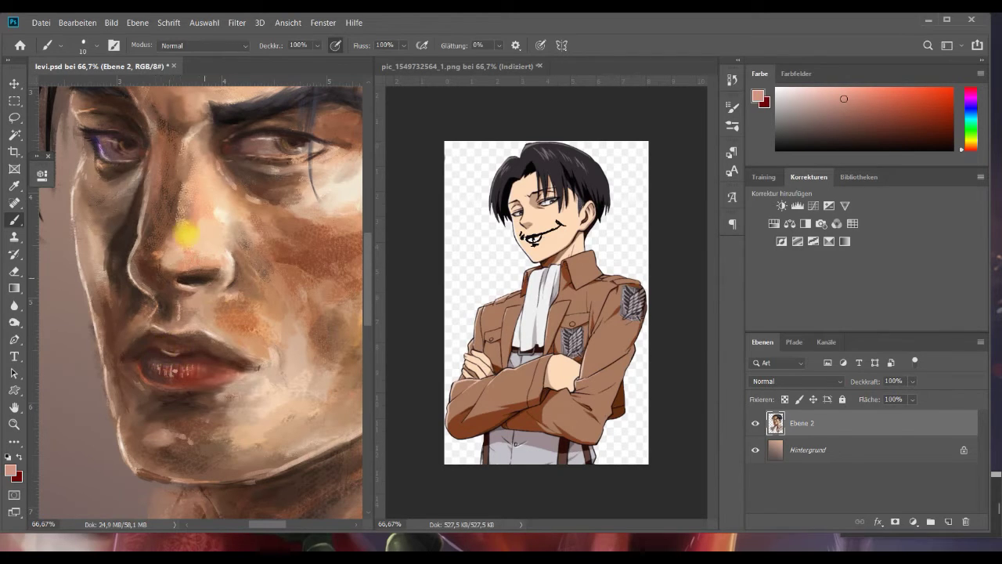
Soften the lip highlights in levi.psd with the Verwischer Öl mixer brush at 18 px.
{"action": "left_click", "coordinate": [85, 44]}
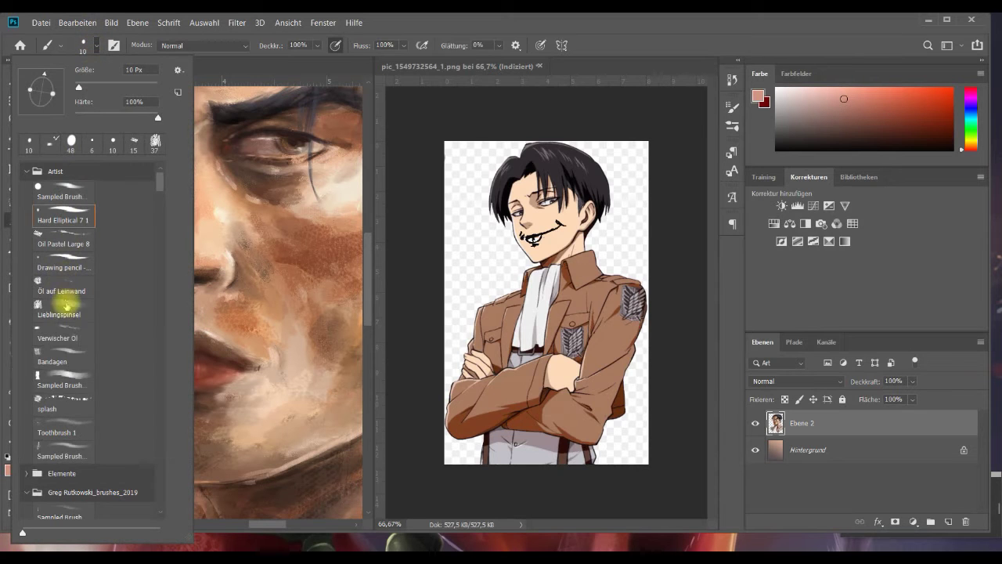
{"action": "left_click", "coordinate": [66, 336]}
{"action": "left_click", "coordinate": [404, 212]}
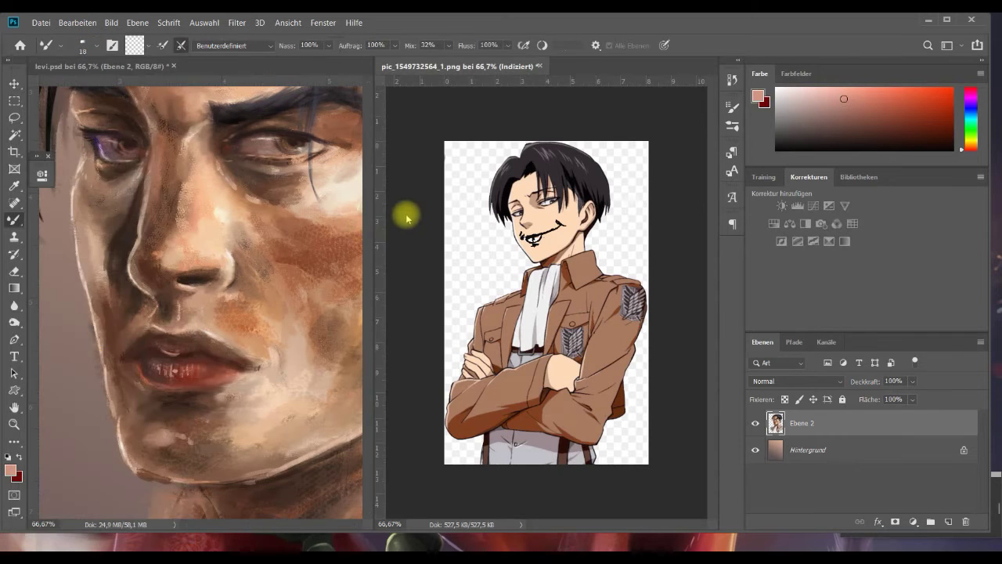
{"action": "left_click", "coordinate": [516, 243]}
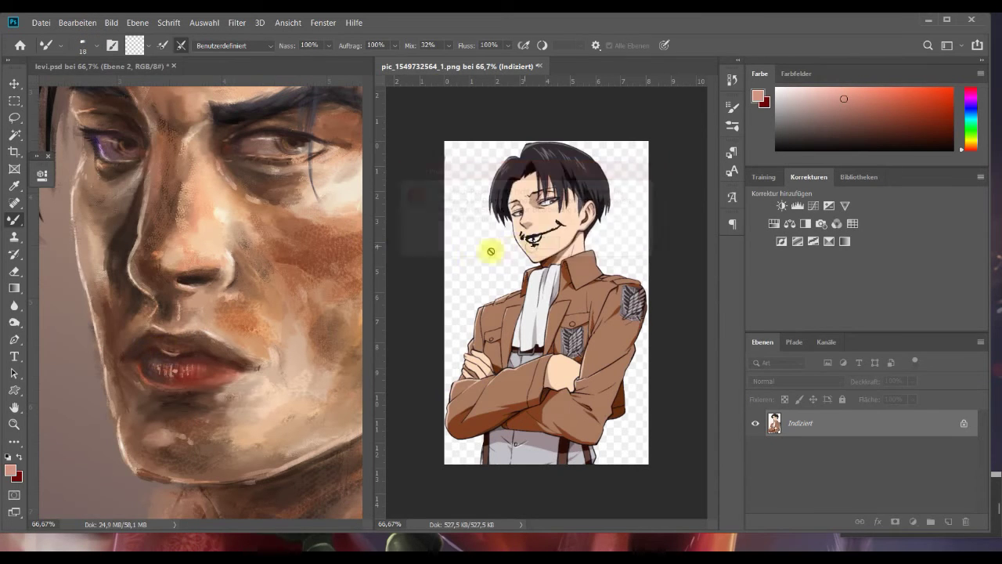
{"action": "left_click", "coordinate": [169, 353]}
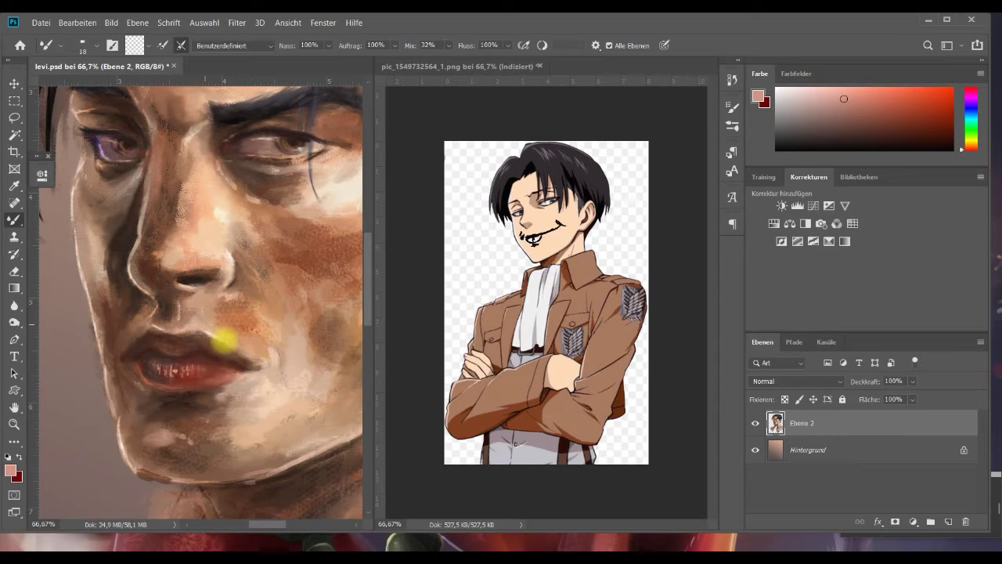
Enlarge the mixer brush to 29 px and blend the skin around the upper lip and mouth corner.
{"action": "left_click", "coordinate": [91, 49]}
{"action": "left_click", "coordinate": [87, 87]}
{"action": "left_click", "coordinate": [219, 338]}
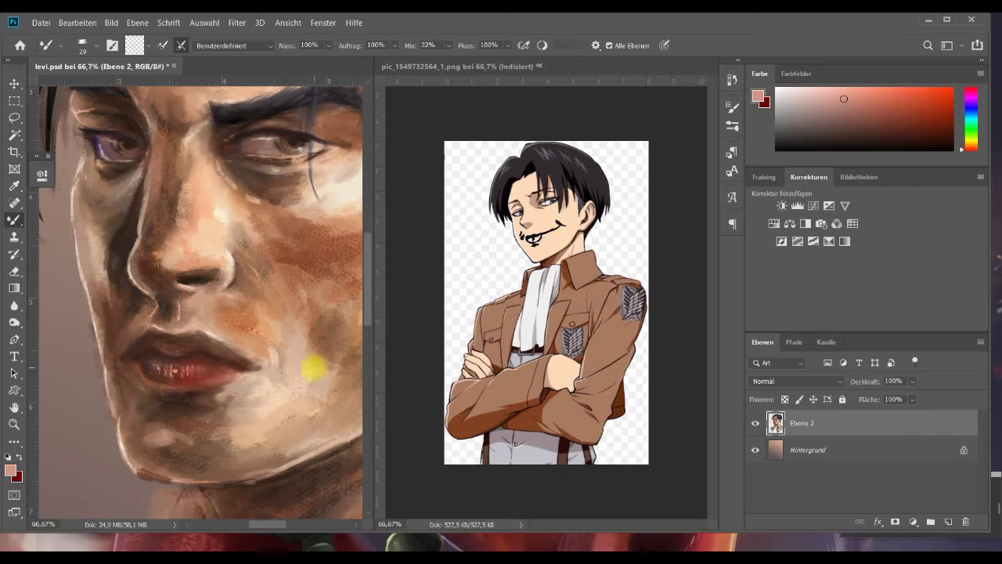
Save levi.psd and smooth the lips of the portrait with the 29 px mixer brush.
{"action": "key", "text": "ctrl+s"}
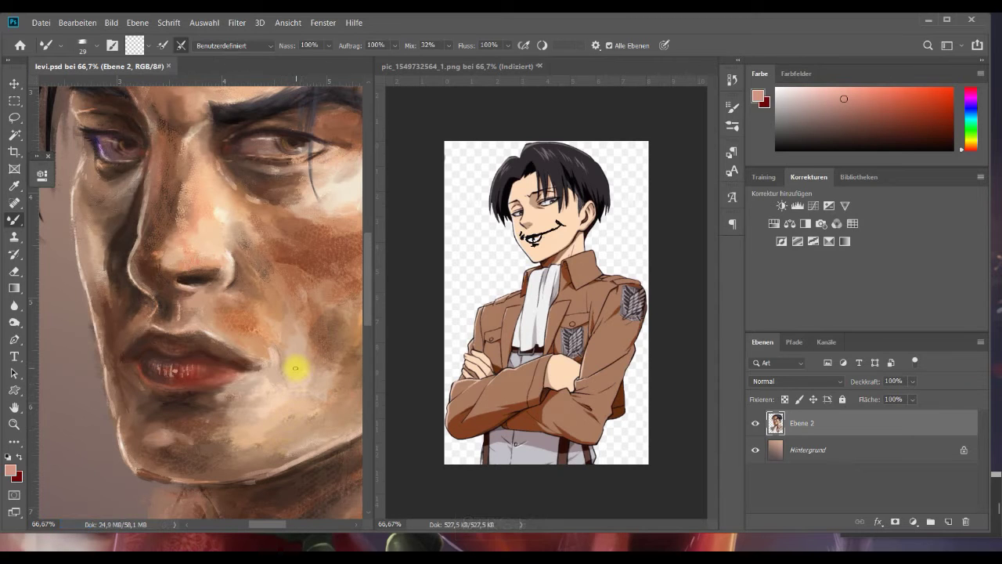
{"action": "key", "text": "ctrl+minus"}
{"action": "key", "text": "ctrl+minus"}
{"action": "key", "text": "ctrl+minus"}
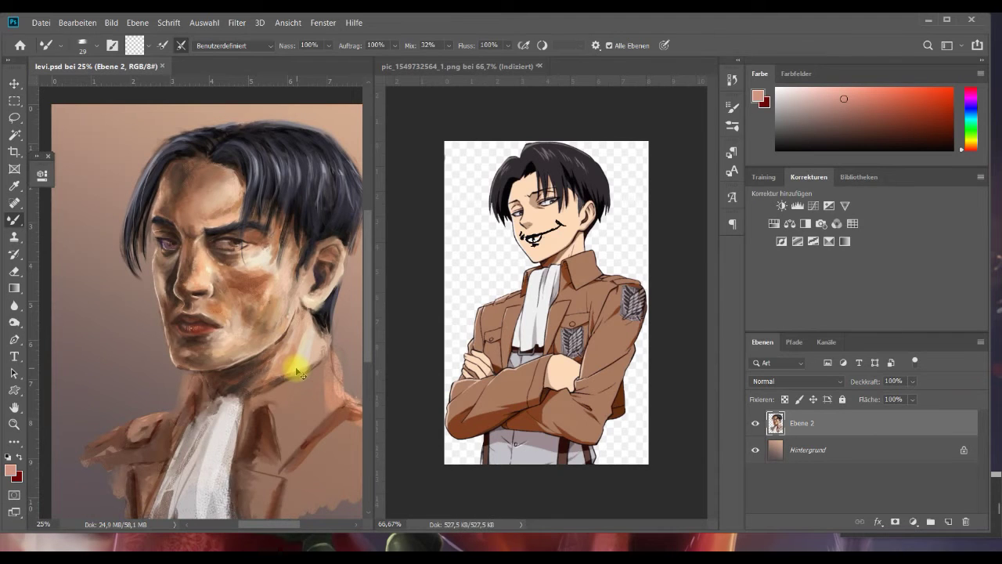
{"action": "key", "text": "ctrl+equal"}
{"action": "key", "text": "ctrl+equal"}
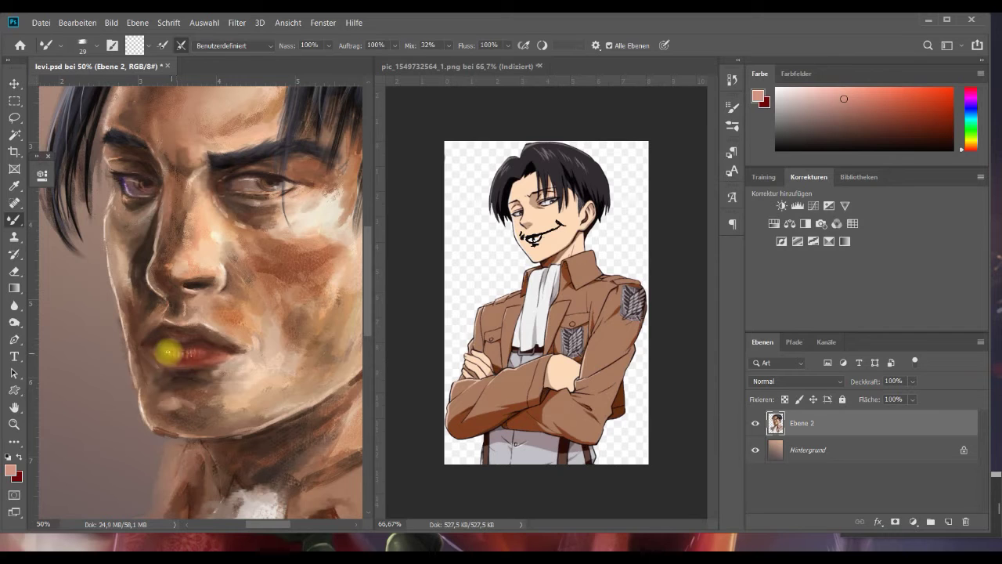
{"action": "left_click_drag", "start_coordinate": [163, 350], "coordinate": [202, 339]}
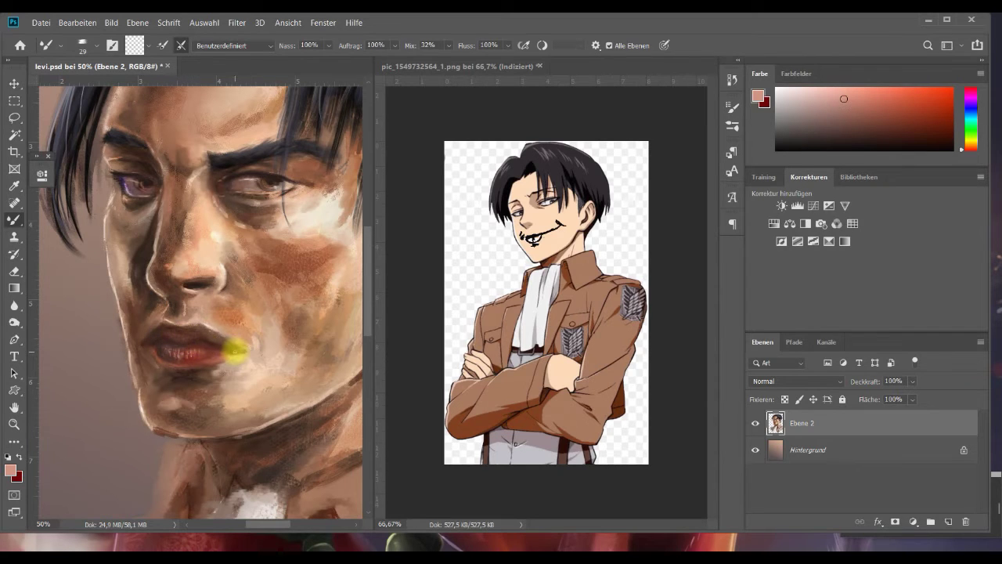
Examine the face and the whole portrait at several magnifications to judge the blended skin and lips.
{"action": "key", "text": "ctrl+minus"}
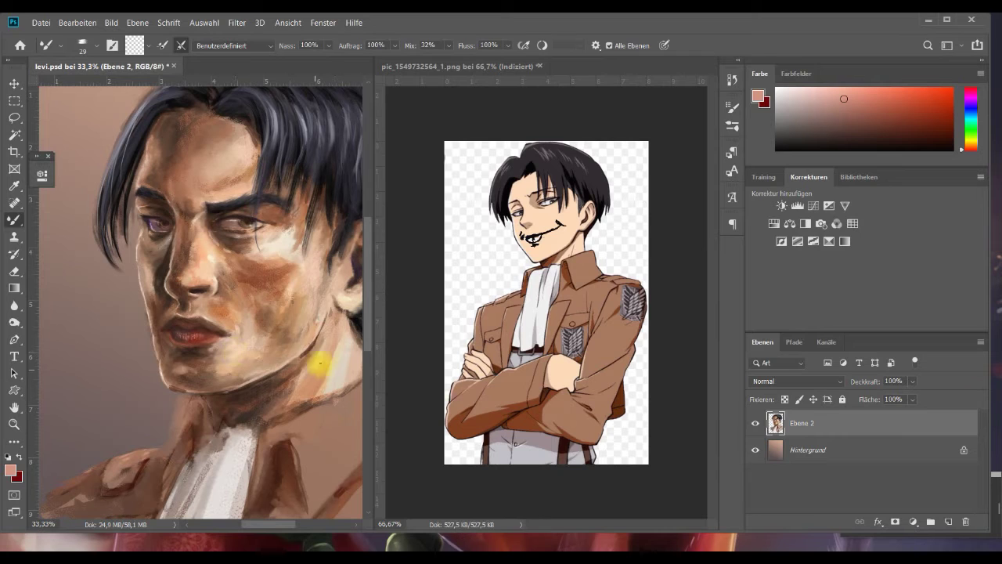
{"action": "key", "text": "ctrl+minus"}
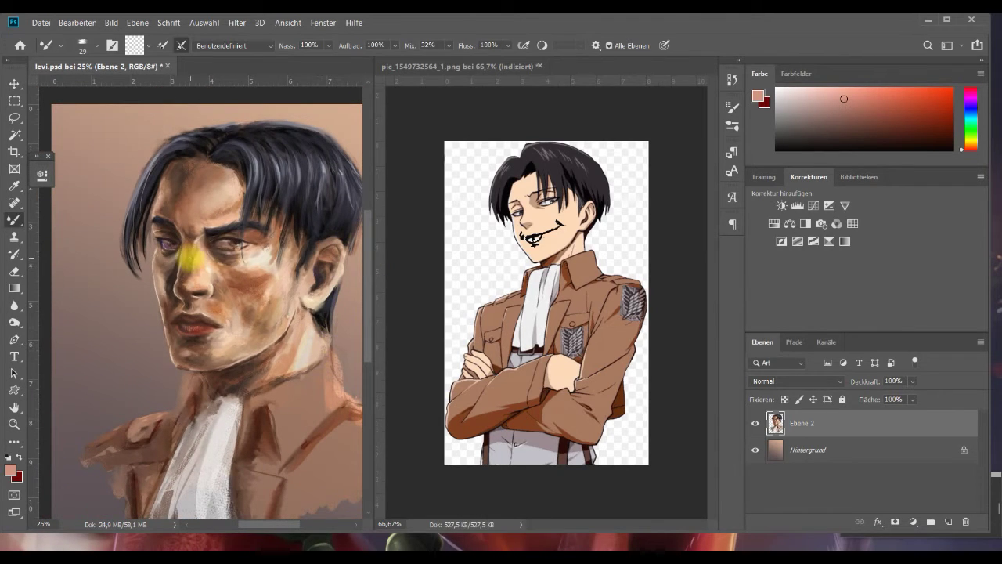
{"action": "key", "text": "ctrl+Return"}
{"action": "key", "text": "ctrl+plus"}
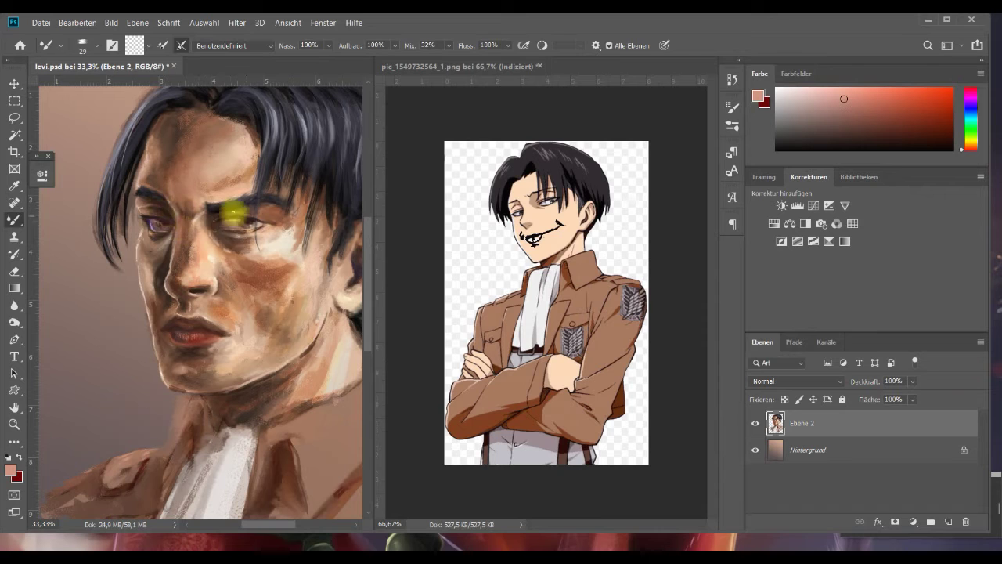
{"action": "key", "text": "ctrl+minus"}
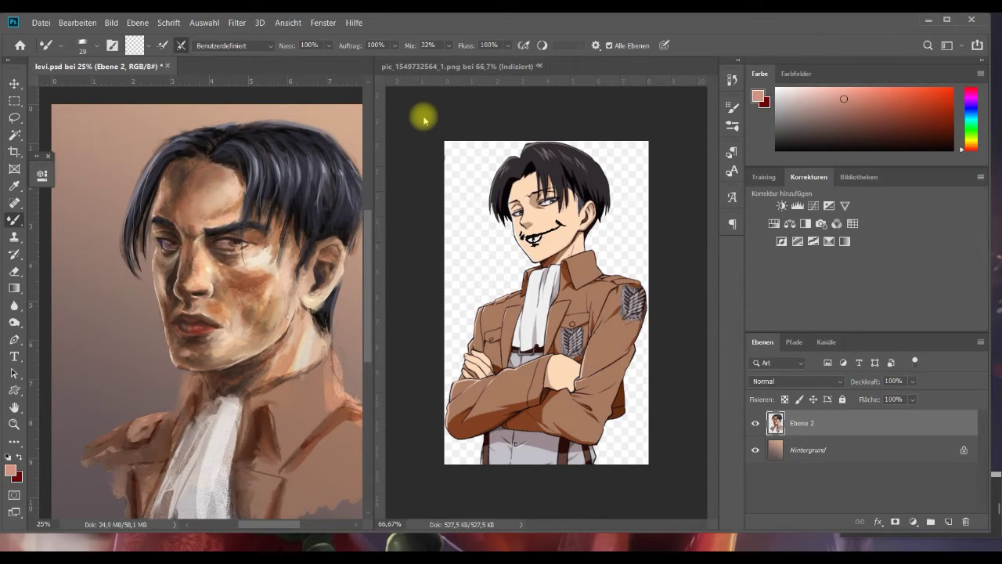
{"action": "key", "text": "ctrl+plus"}
{"action": "key", "text": "ctrl+plus"}
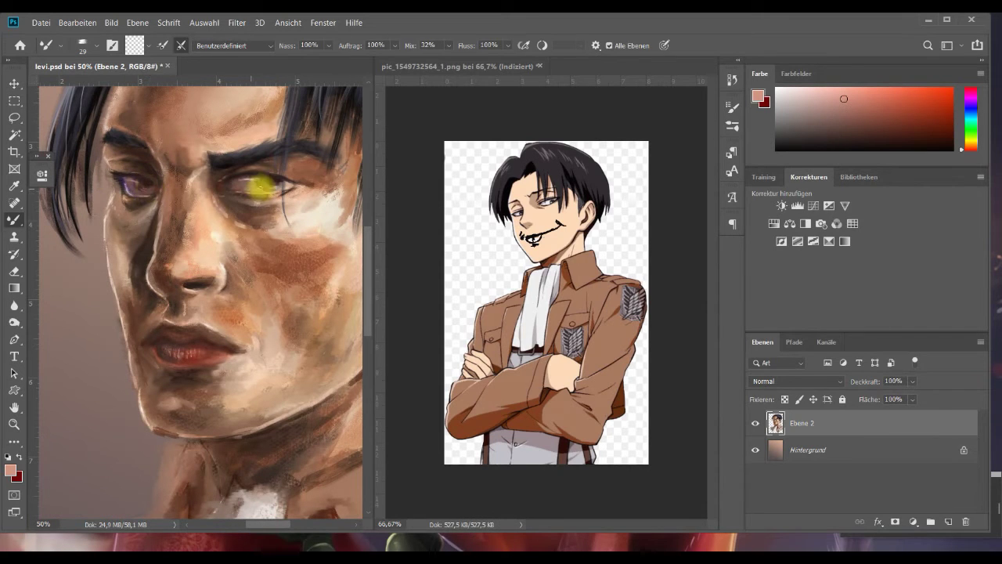
{"action": "key", "text": "e"}
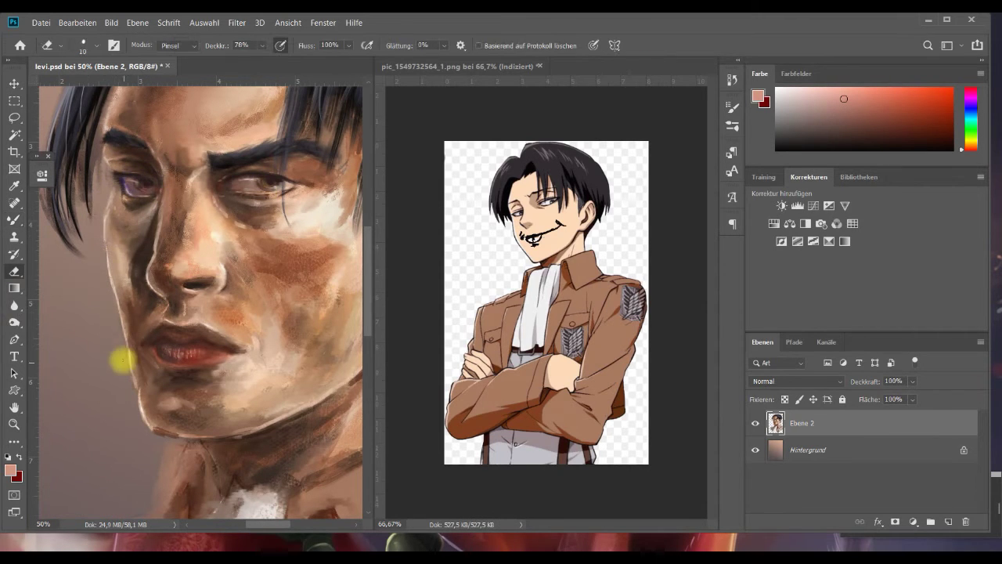
{"action": "key", "text": "ctrl+minus"}
{"action": "key", "text": "ctrl+minus"}
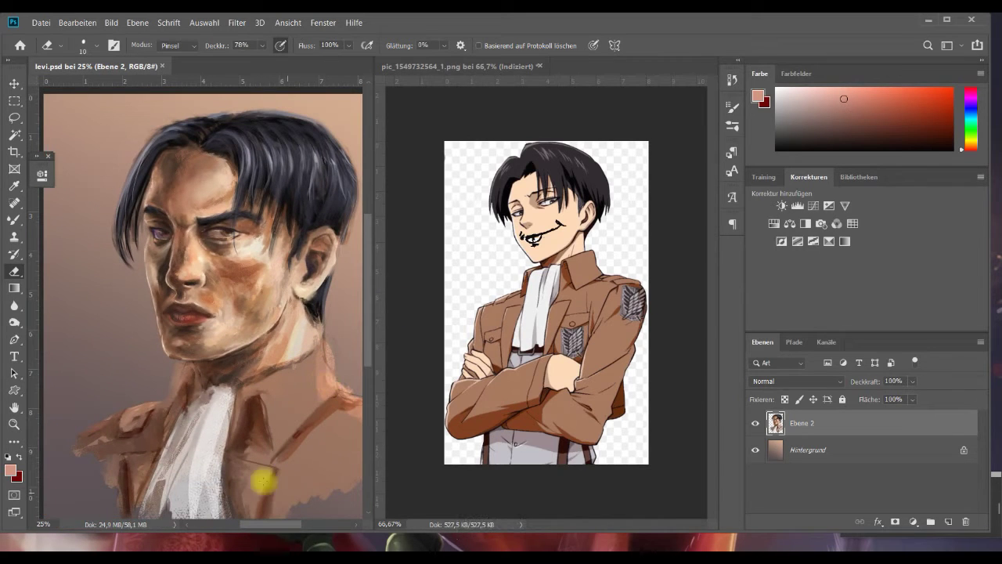
{"action": "key", "text": "ctrl+equal"}
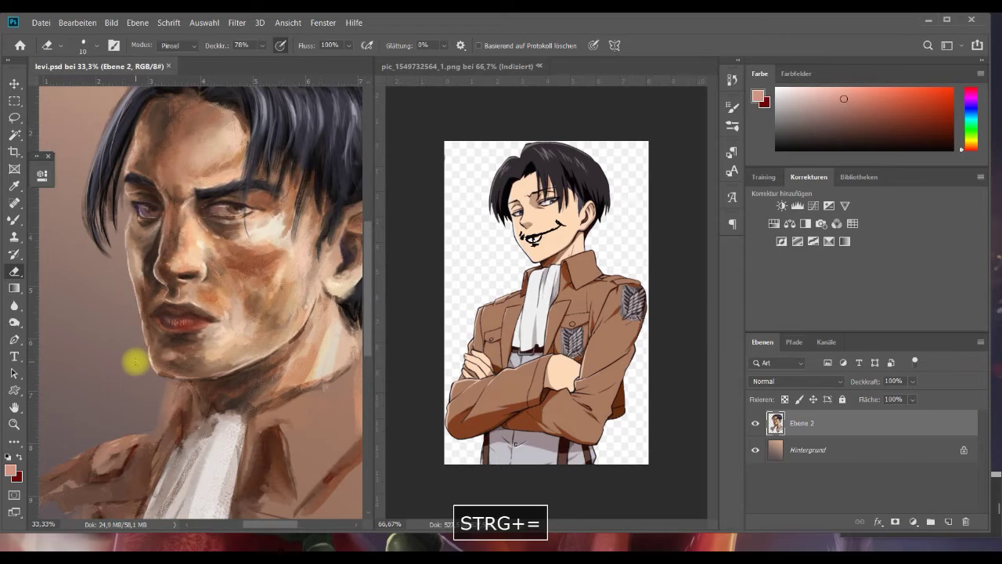
Duplicate the layer Ebene 2 and shift the copy to teal with hue +147 and saturation -33.
{"action": "right_click", "coordinate": [810, 430]}
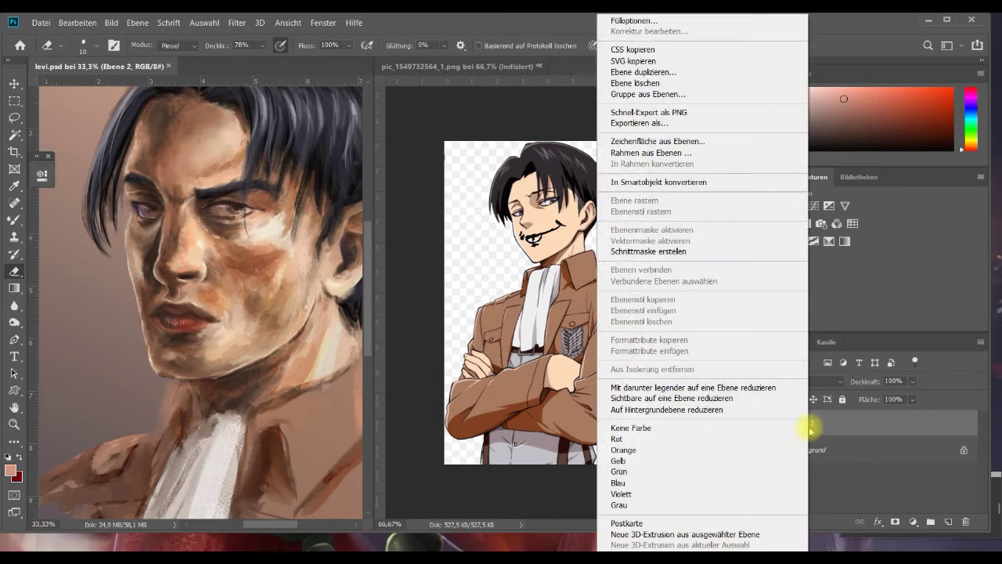
{"action": "left_click", "coordinate": [664, 73]}
{"action": "left_click", "coordinate": [613, 158]}
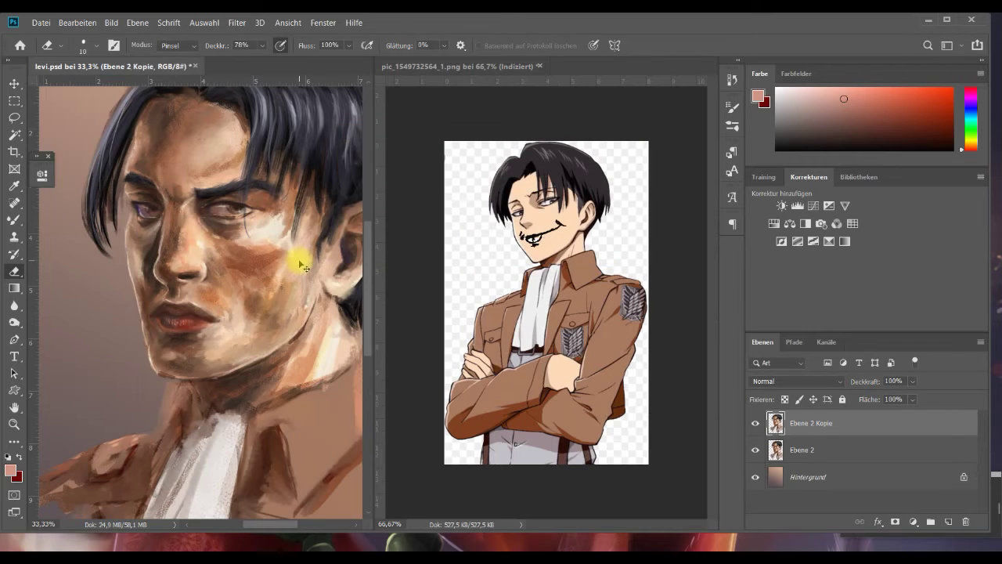
{"action": "key", "text": "ctrl+u"}
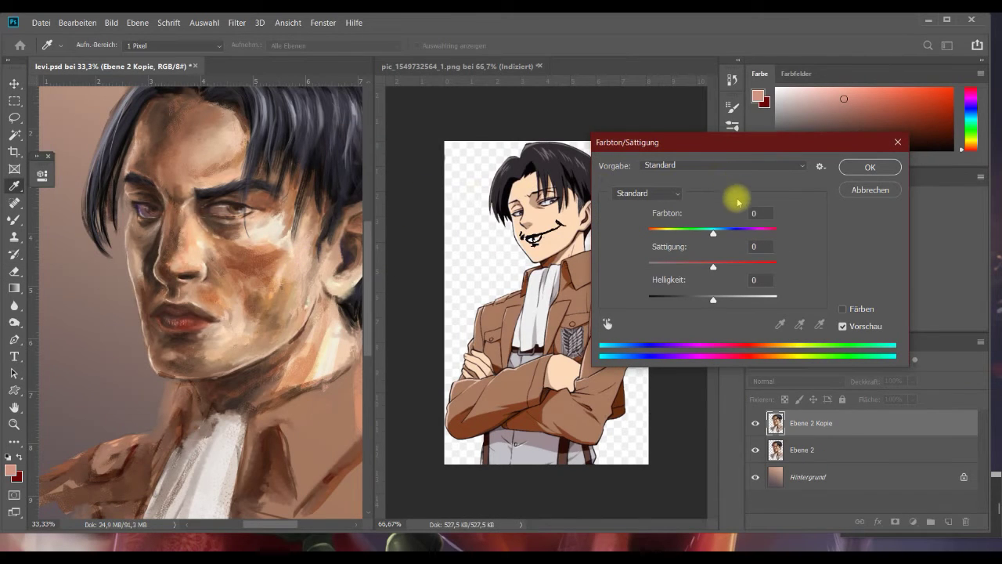
{"action": "left_click_drag", "start_coordinate": [718, 234], "coordinate": [760, 234]}
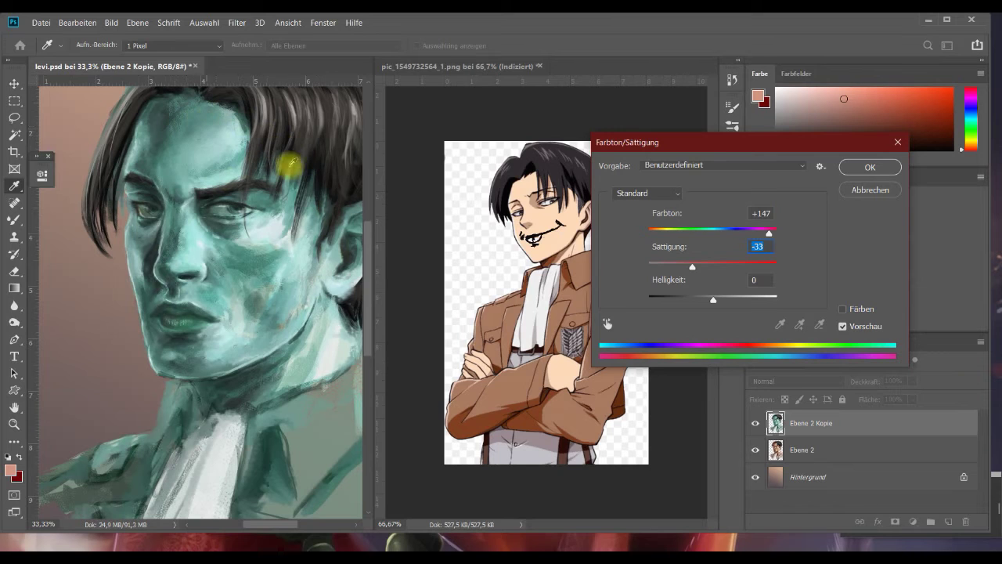
{"action": "left_click", "coordinate": [865, 169]}
{"action": "key", "text": "e"}
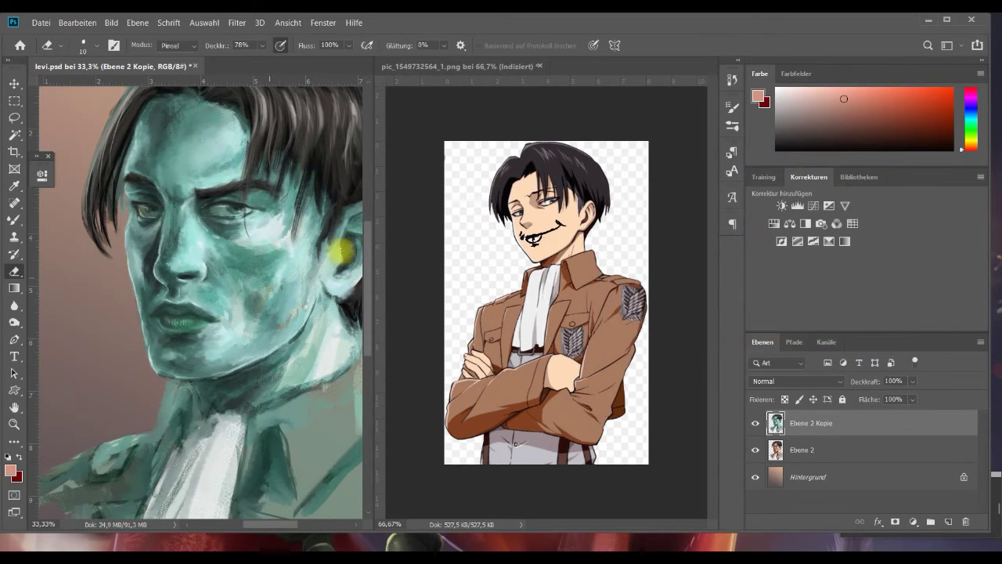
Set the blend mode of Ebene 2 Kopie to Hellere Farbe and its fill to 55%.
{"action": "scroll", "coordinate": [366, 282], "scroll_direction": "up", "scroll_amount": 2}
{"action": "scroll", "coordinate": [366, 282], "scroll_direction": "down", "scroll_amount": 2}
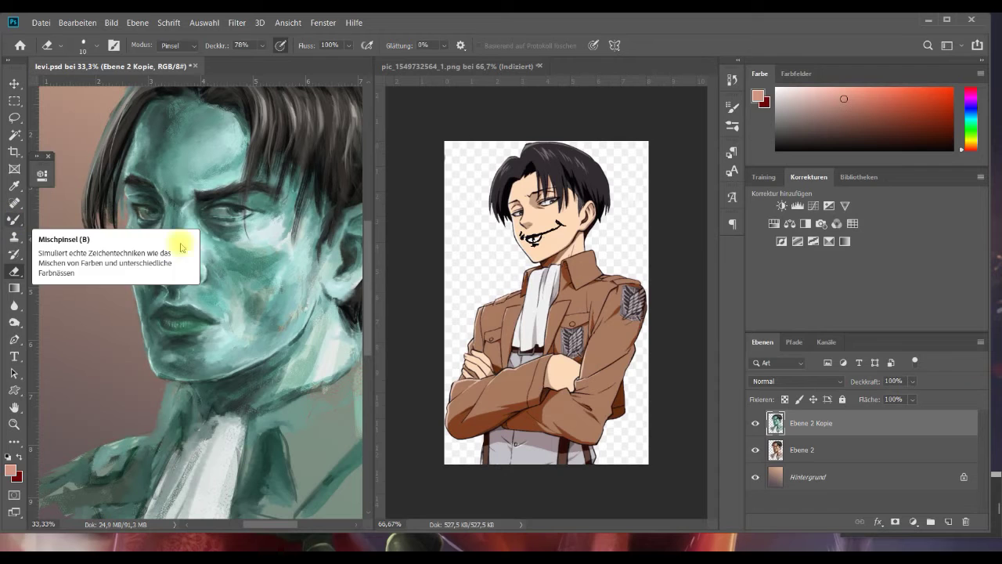
{"action": "left_click", "coordinate": [771, 383]}
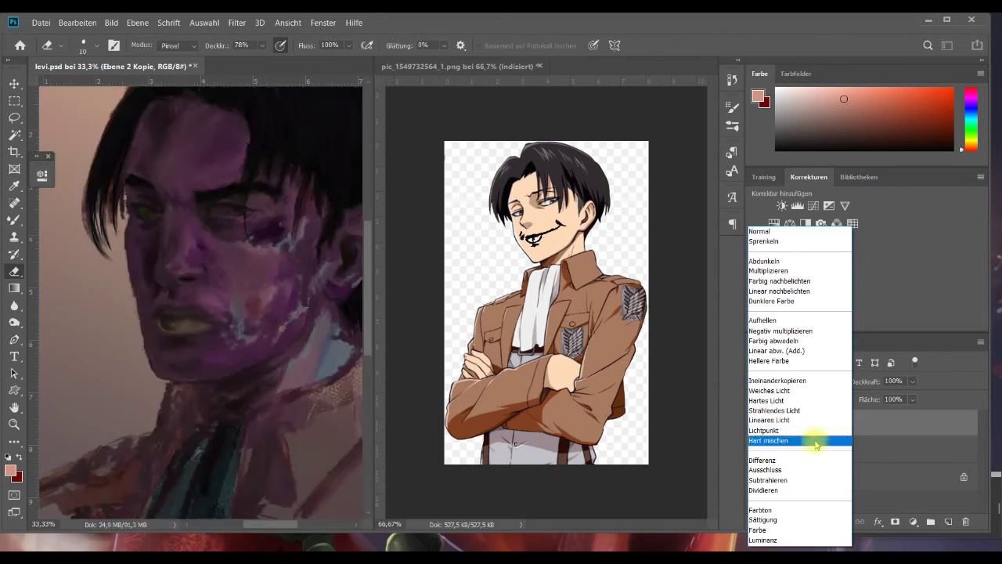
{"action": "left_click", "coordinate": [791, 361]}
{"action": "left_click_drag", "start_coordinate": [912, 399], "coordinate": [897, 412]}
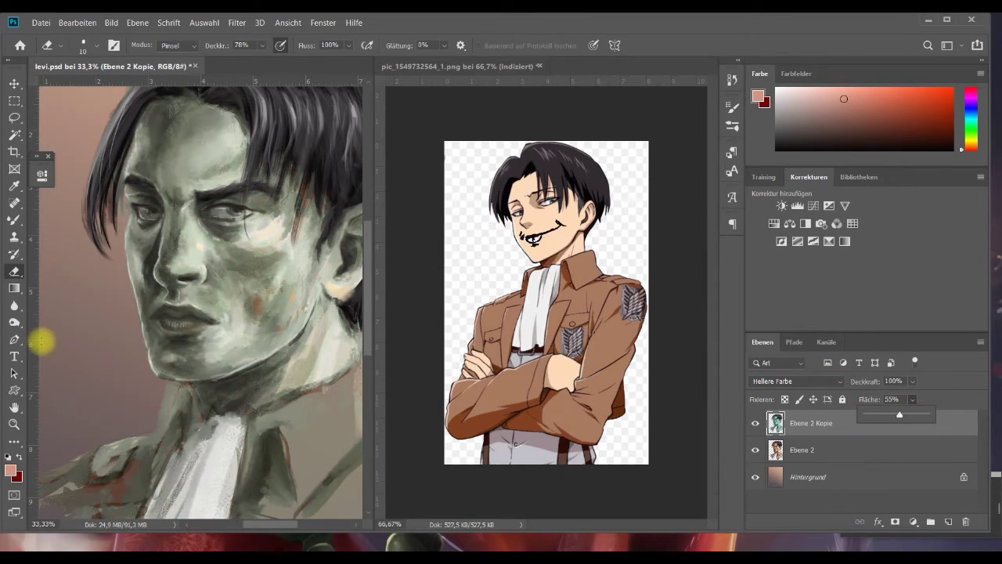
Partly erase the green copy over the face, ear, neck and jacket with a textured 127 px eraser at 38% opacity.
{"action": "left_click", "coordinate": [14, 270]}
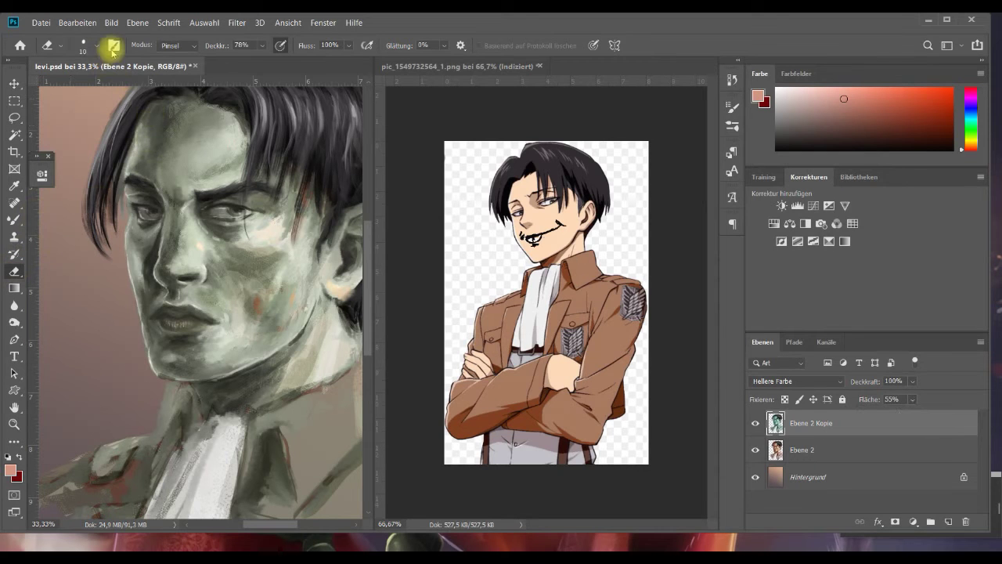
{"action": "left_click", "coordinate": [99, 50]}
{"action": "double_click", "coordinate": [94, 227]}
{"action": "scroll", "coordinate": [173, 196], "scroll_direction": "up", "scroll_amount": 3}
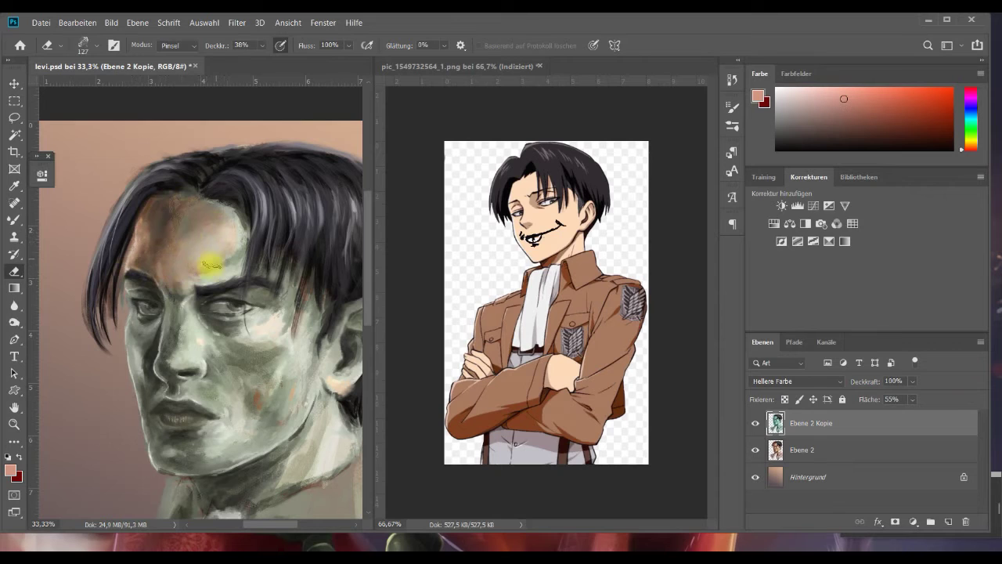
{"action": "scroll", "coordinate": [219, 297], "scroll_direction": "down", "scroll_amount": 2}
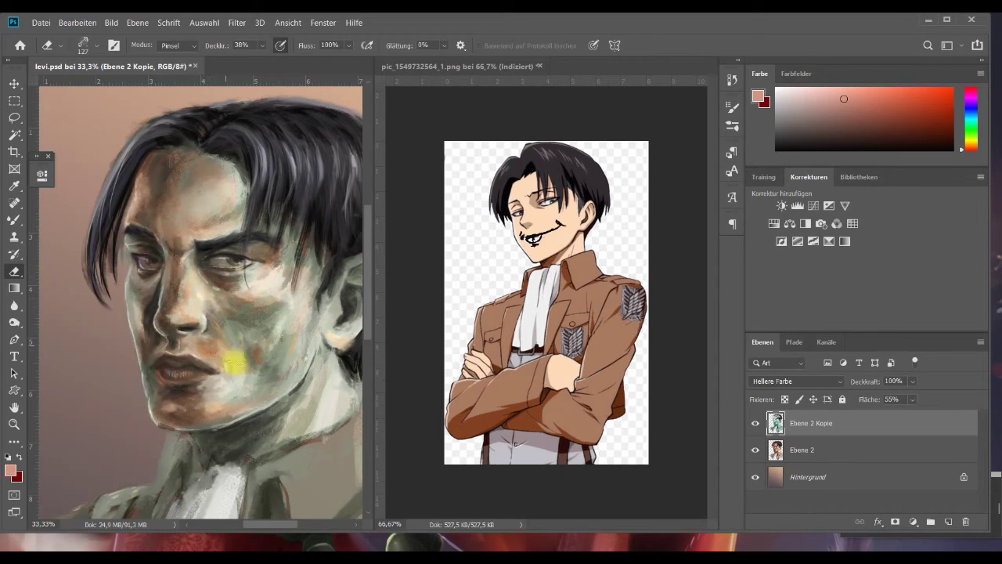
{"action": "left_click_drag", "start_coordinate": [269, 524], "coordinate": [284, 524]}
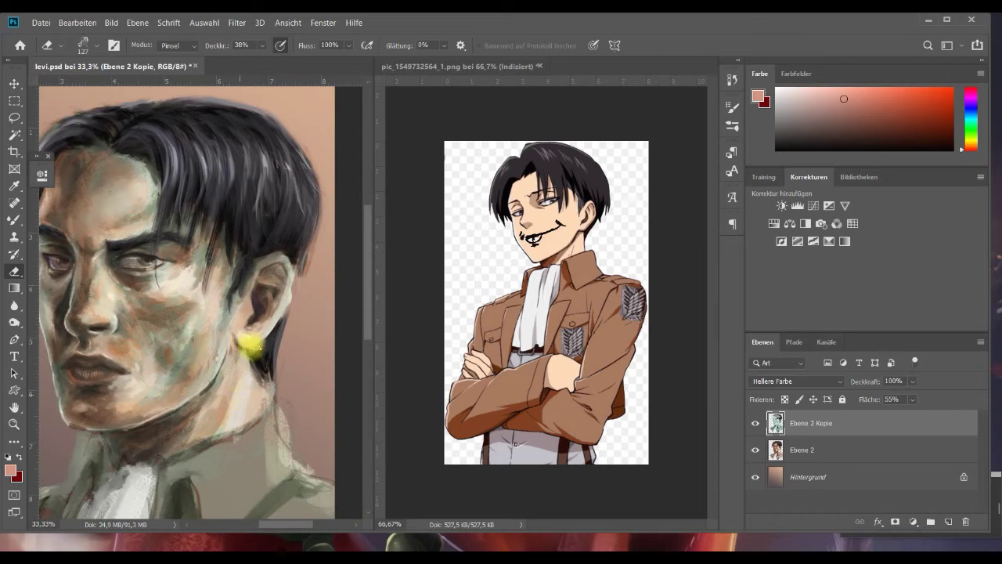
{"action": "scroll", "coordinate": [156, 306], "scroll_direction": "down", "scroll_amount": 2}
{"action": "scroll", "coordinate": [216, 162], "scroll_direction": "down", "scroll_amount": 2}
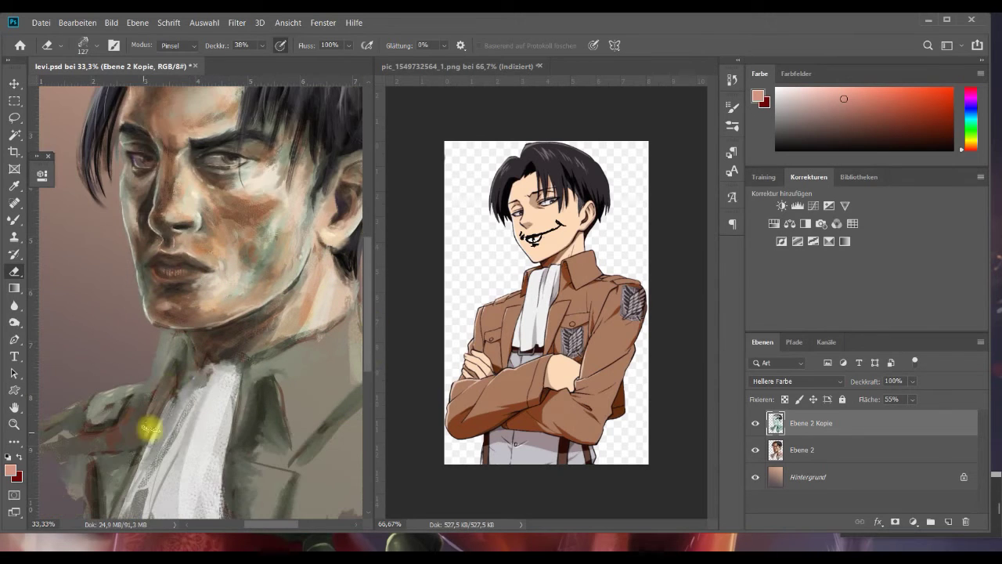
{"action": "scroll", "coordinate": [235, 391], "scroll_direction": "down", "scroll_amount": 3}
Apply a Hue/Saturation adjustment to the green-tinted copy and merge it down into Ebene 2.
{"action": "key", "text": "ctrl+u"}
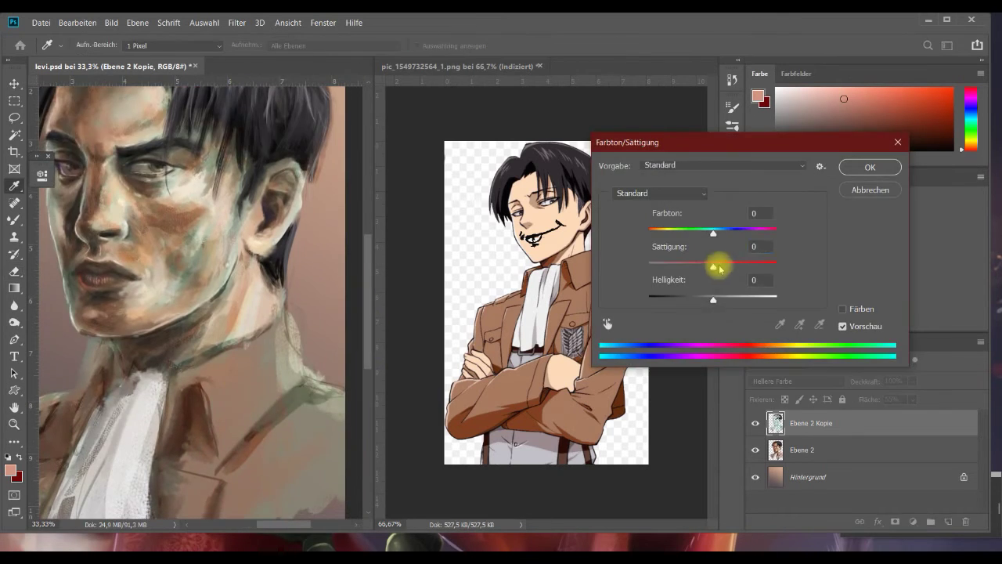
{"action": "key", "text": "Return"}
{"action": "key", "text": "e"}
{"action": "scroll", "coordinate": [134, 280], "scroll_direction": "up", "scroll_amount": 2}
{"action": "scroll", "coordinate": [134, 280], "scroll_direction": "left", "scroll_amount": 2}
{"action": "key", "text": "ctrl+e"}
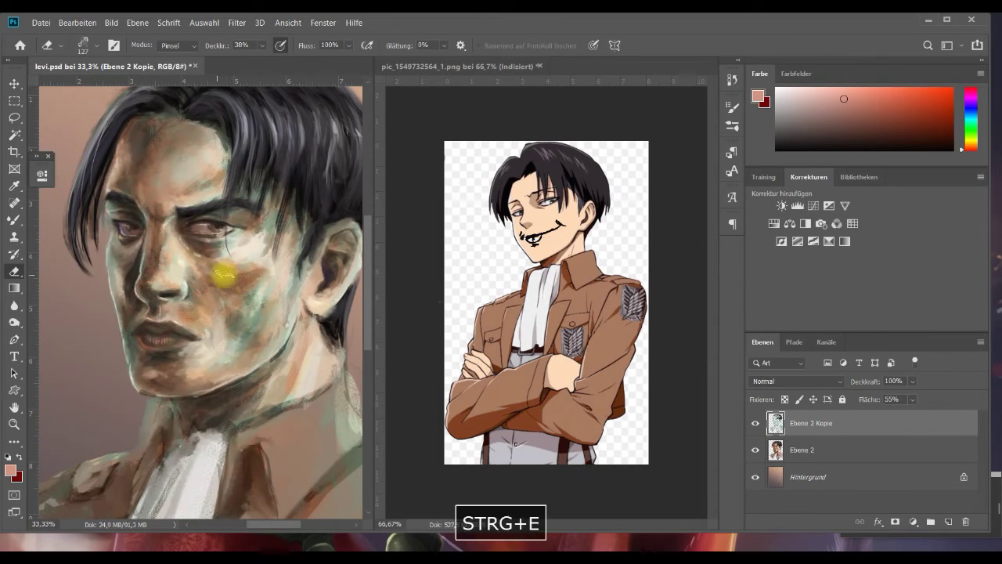
Duplicate Ebene 2 again and tint the copy red with hue -22, saturation +9 and lightness +1.
{"action": "right_click", "coordinate": [821, 421]}
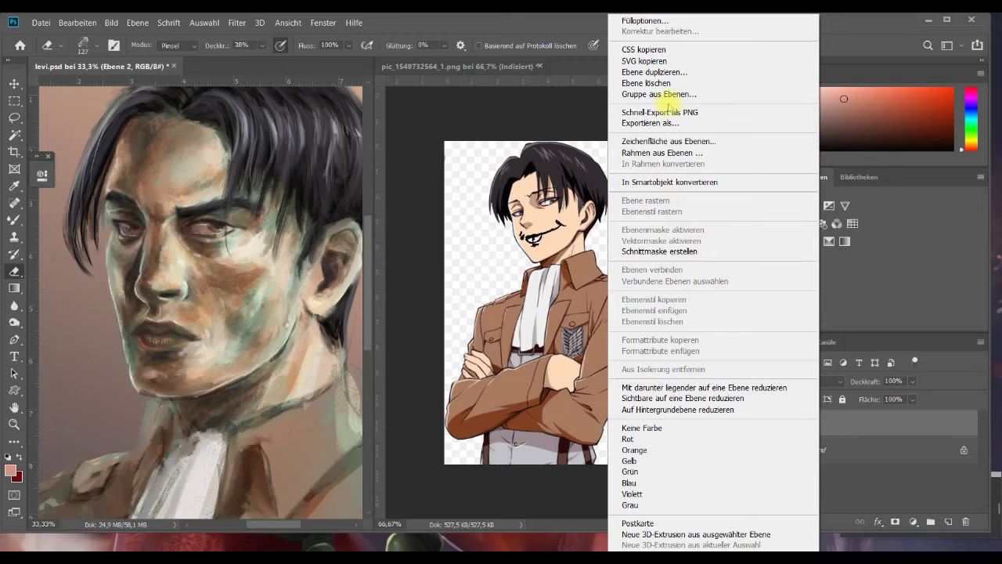
{"action": "left_click", "coordinate": [664, 71]}
{"action": "left_click", "coordinate": [615, 159]}
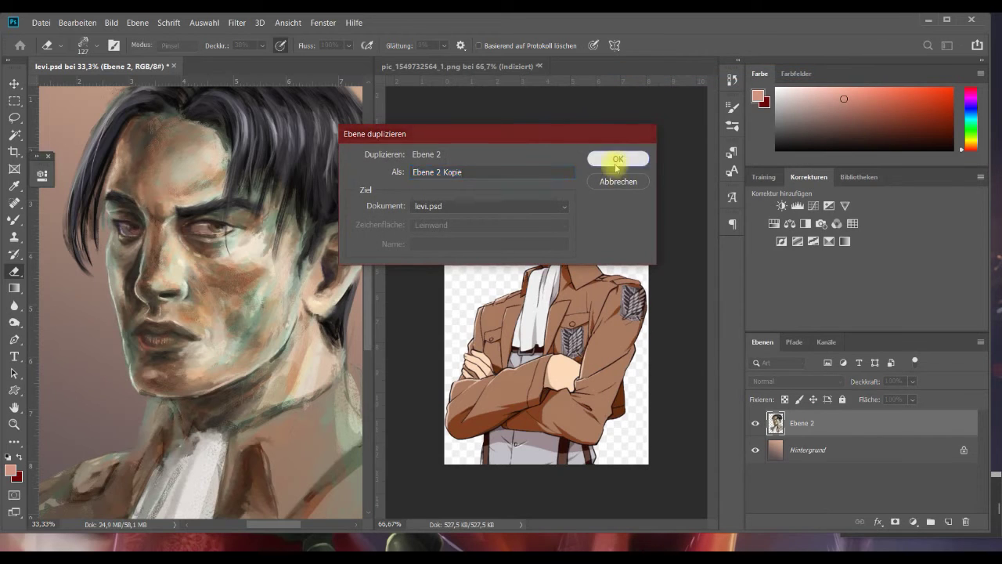
{"action": "key", "text": "ctrl+u"}
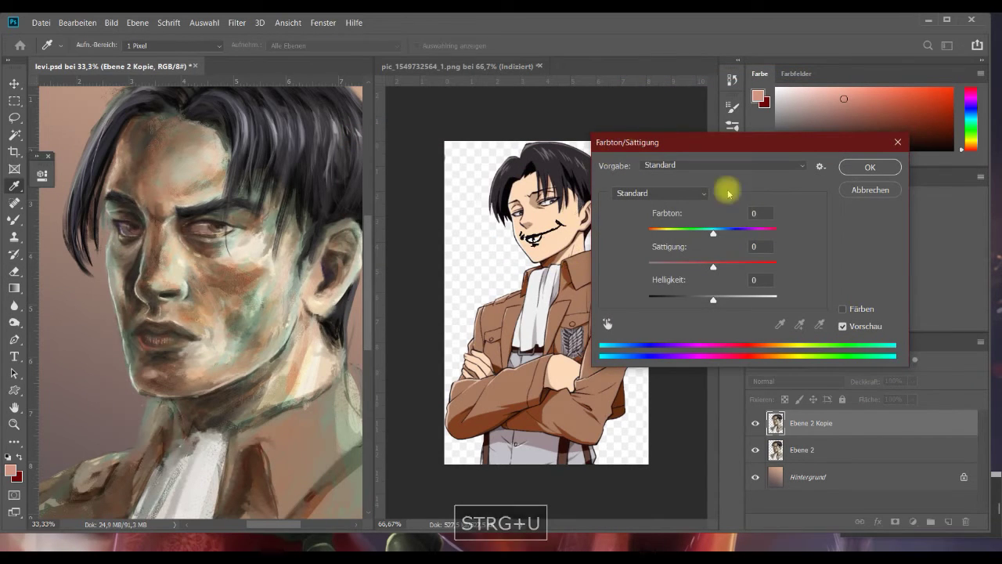
{"action": "left_click_drag", "start_coordinate": [712, 229], "coordinate": [749, 269]}
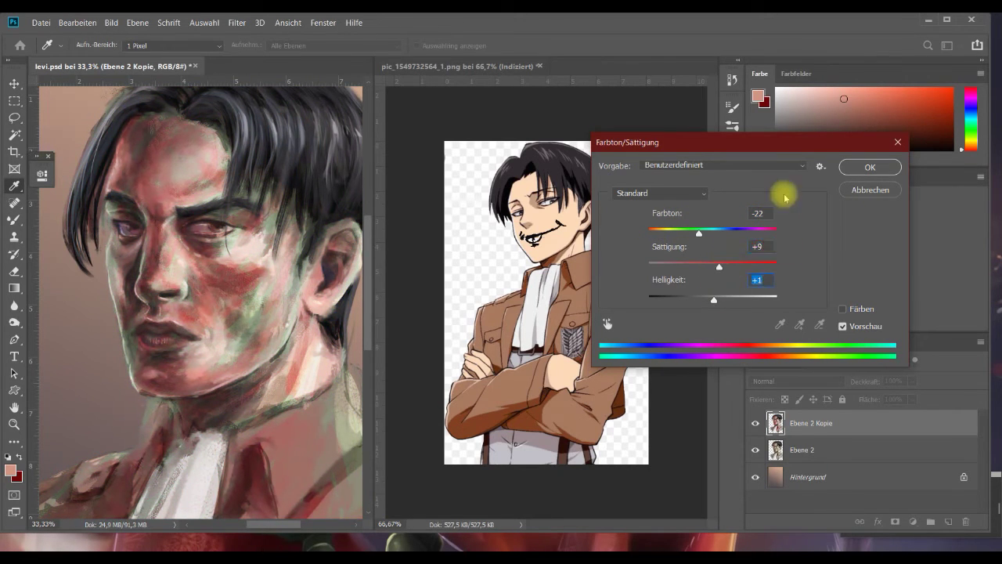
{"action": "left_click", "coordinate": [870, 166]}
{"action": "left_click", "coordinate": [14, 271]}
Set the blend mode of the red-tinted copy to Multiplizieren and its fill to 63%.
{"action": "left_click", "coordinate": [815, 382]}
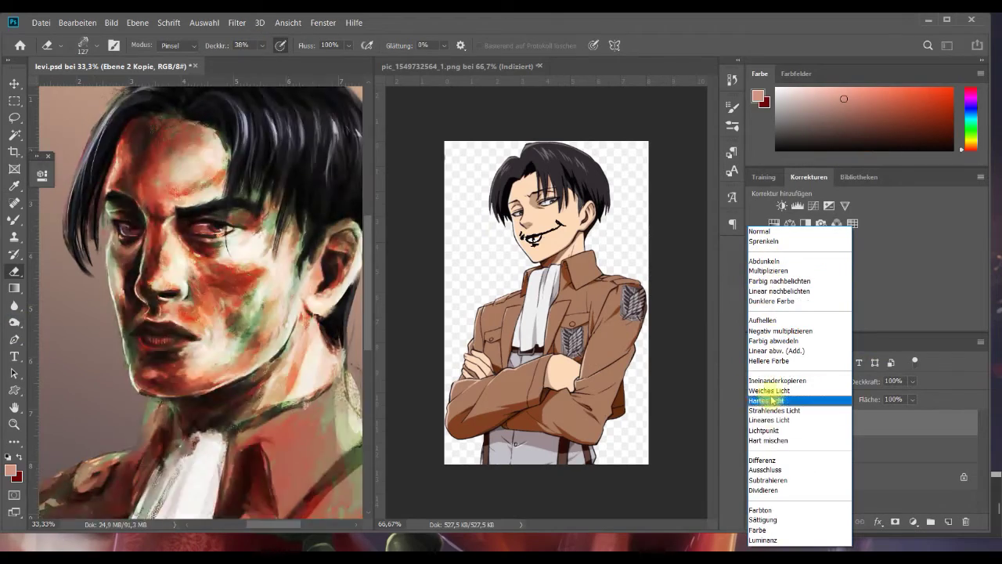
{"action": "left_click", "coordinate": [767, 270]}
{"action": "left_click_drag", "start_coordinate": [913, 399], "coordinate": [901, 410]}
Partly erase the red-tinted copy over the forehead and face with a 111 px eraser brush at 38% opacity.
{"action": "left_click", "coordinate": [92, 45]}
{"action": "left_click", "coordinate": [168, 191]}
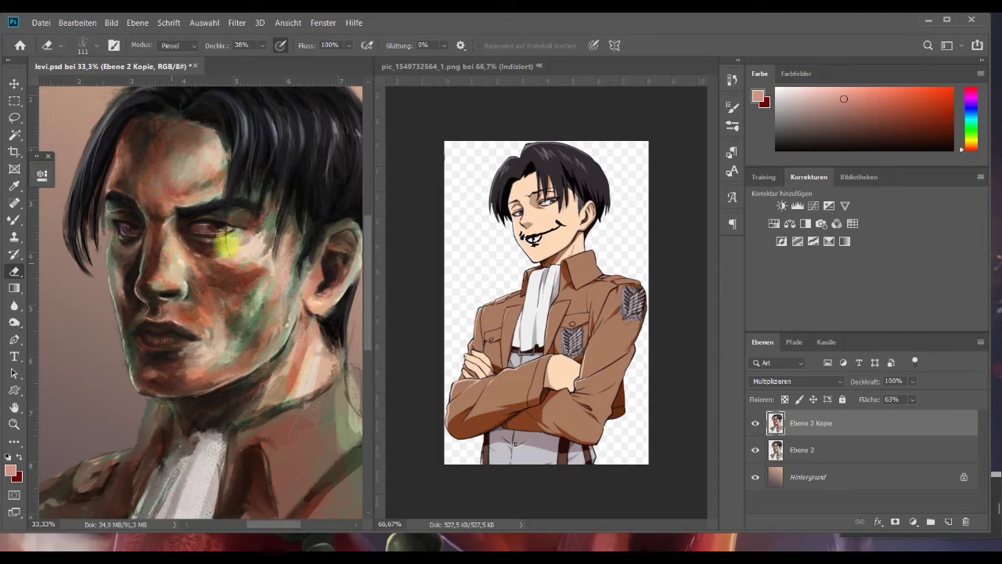
{"action": "scroll", "coordinate": [211, 223], "scroll_direction": "down", "scroll_amount": 1}
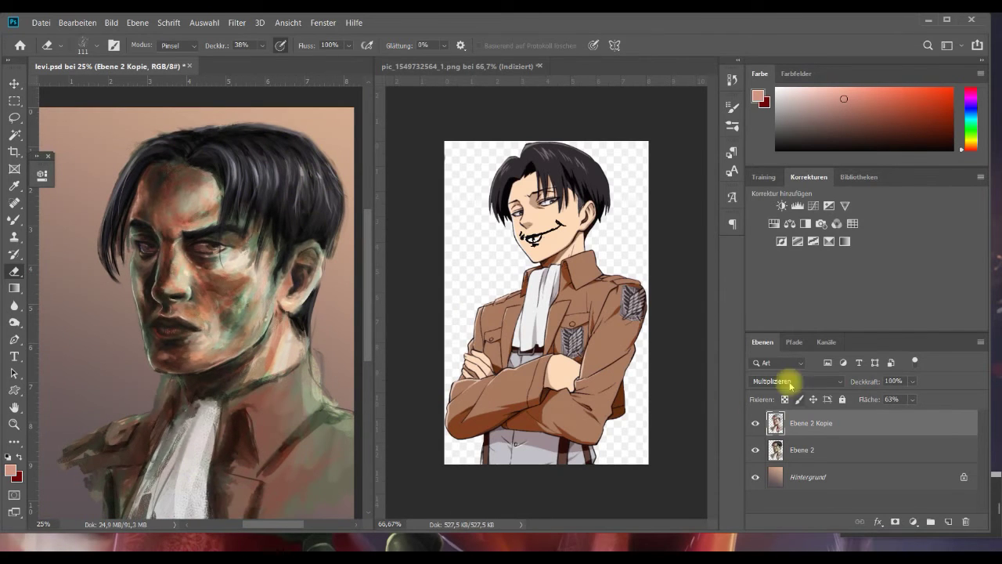
Raise the saturation of the red-tinted copy to +20 and lighten it slightly with a Hue/Saturation adjustment.
{"action": "key", "text": "ctrl+u"}
{"action": "left_click_drag", "start_coordinate": [714, 266], "coordinate": [727, 267]}
{"action": "left_click_drag", "start_coordinate": [713, 296], "coordinate": [734, 299]}
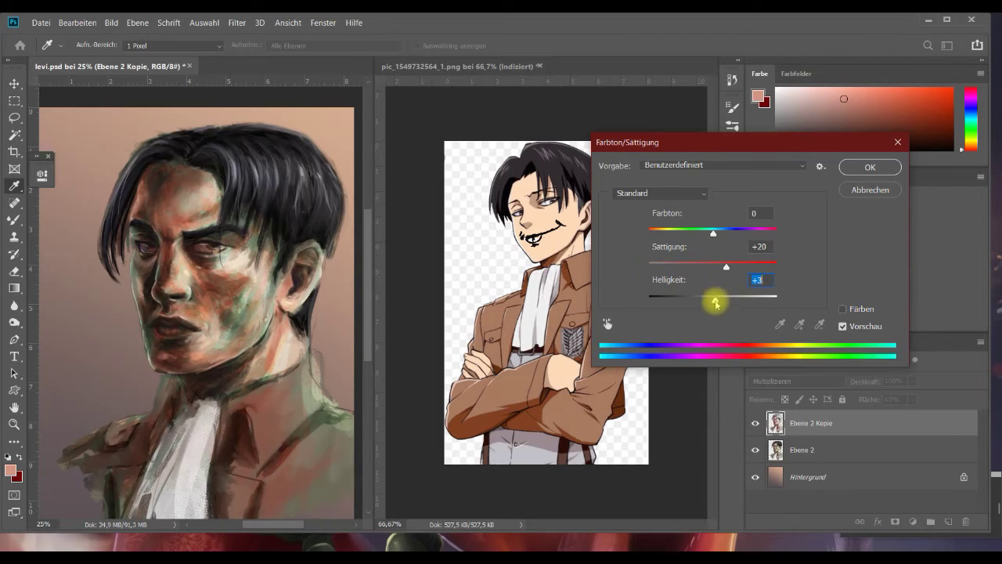
{"action": "left_click", "coordinate": [861, 168]}
Merge the red-tinted copy down into Ebene 2 and save levi.psd.
{"action": "key", "text": "e"}
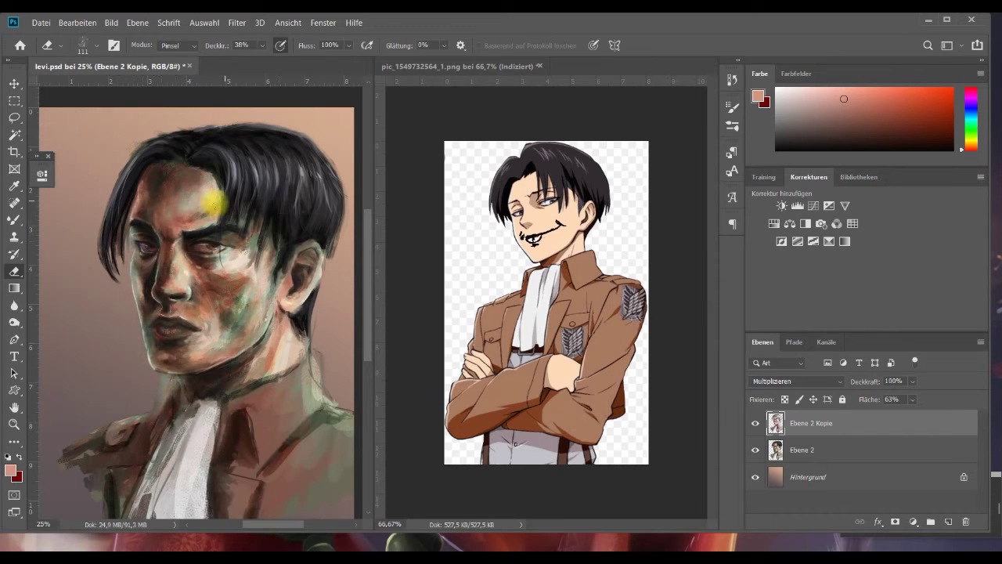
{"action": "key", "text": "ctrl+e"}
{"action": "key", "text": "ctrl+s"}
Blend the red and green tints on the forehead, cheek and chin with the Verwischer Öl Mixer Brush at 81 px.
{"action": "key", "text": "ctrl+equal"}
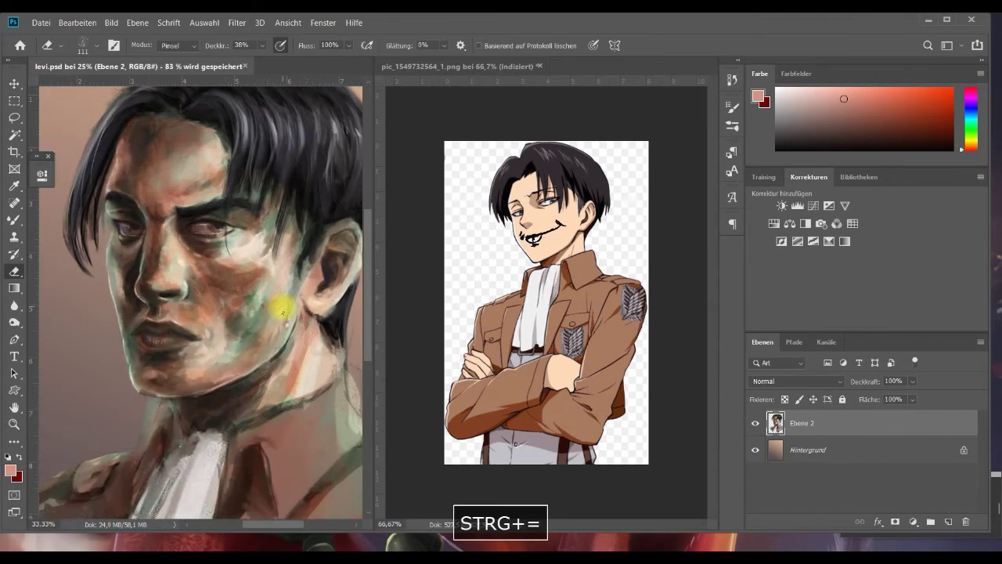
{"action": "left_click", "coordinate": [15, 218]}
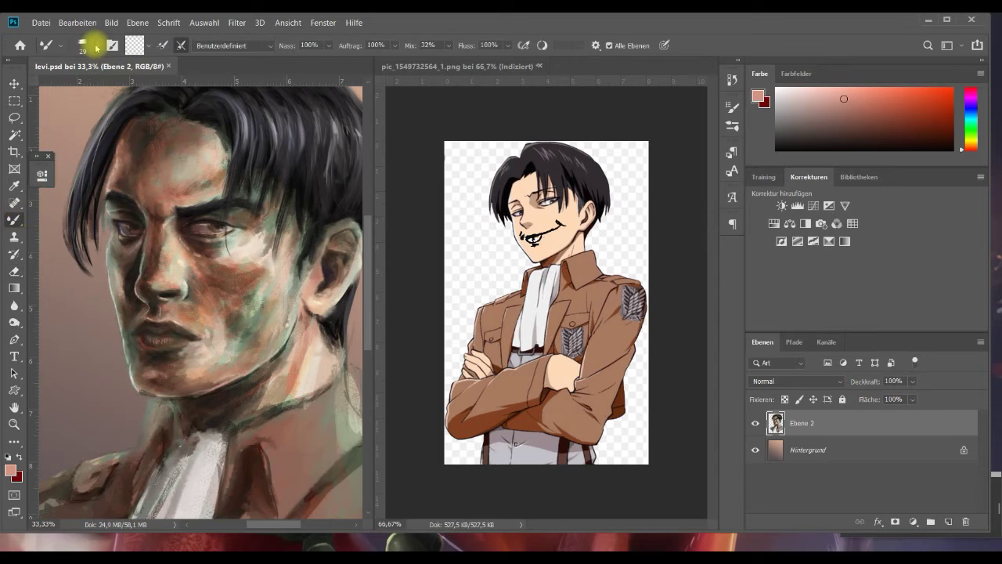
{"action": "left_click", "coordinate": [95, 47]}
{"action": "scroll", "coordinate": [68, 208], "scroll_direction": "up", "scroll_amount": 1}
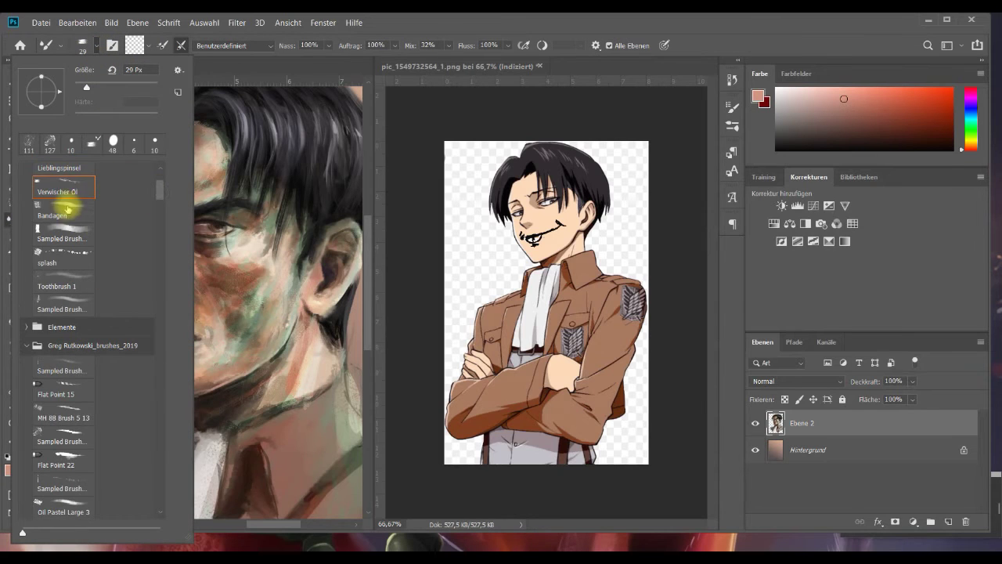
{"action": "left_click_drag", "start_coordinate": [86, 87], "coordinate": [117, 93]}
{"action": "type", "text": "81"}
{"action": "key", "text": "Return"}
{"action": "key", "text": "ctrl+equal"}
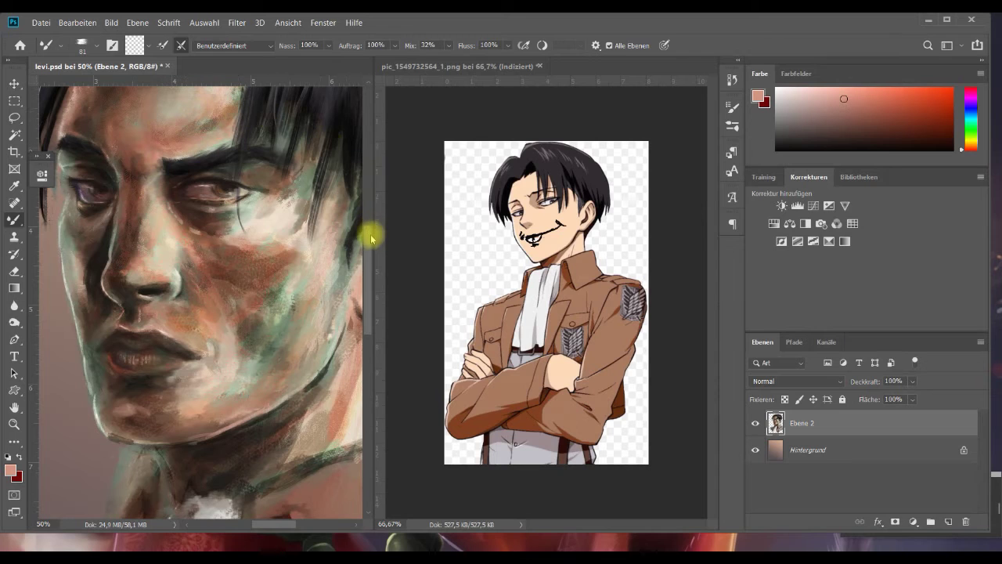
{"action": "scroll", "coordinate": [123, 190], "scroll_direction": "up", "scroll_amount": 3}
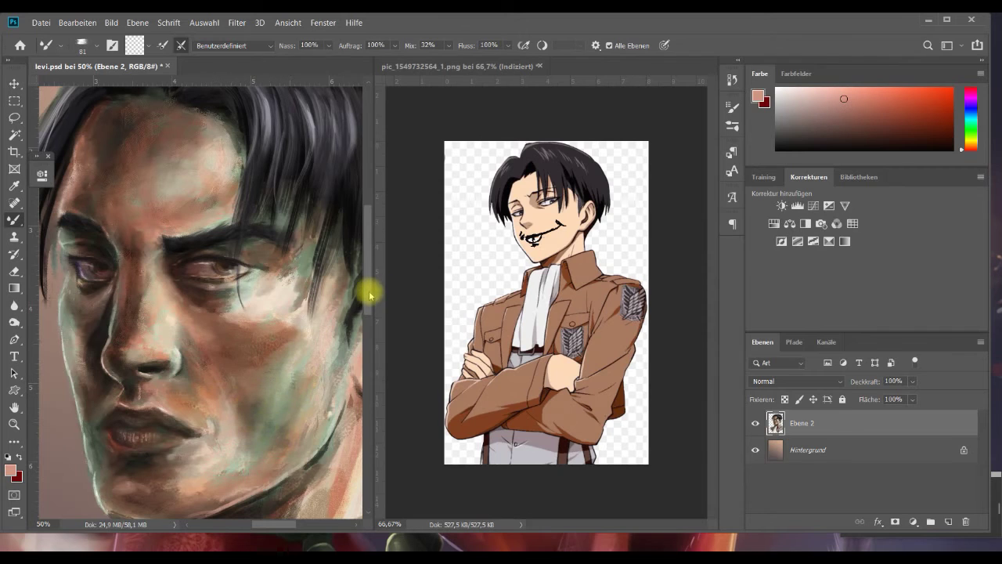
{"action": "scroll", "coordinate": [369, 295], "scroll_direction": "down", "scroll_amount": 3}
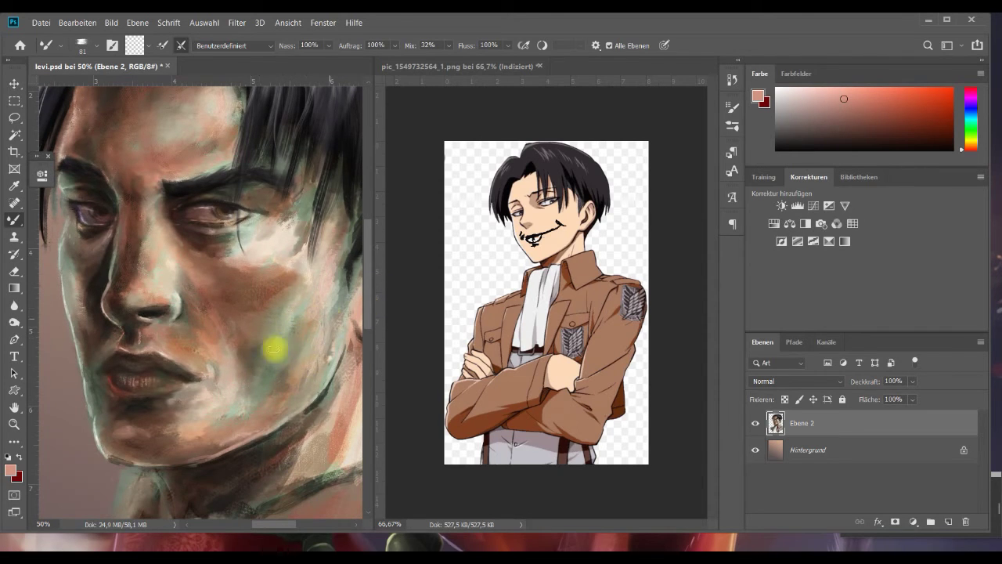
{"action": "mouse_move", "coordinate": [201, 402]}
{"action": "left_mouse_down"}
{"action": "mouse_move", "coordinate": [161, 402]}
{"action": "mouse_move", "coordinate": [269, 417]}
{"action": "mouse_move", "coordinate": [263, 424]}
{"action": "left_mouse_up"}
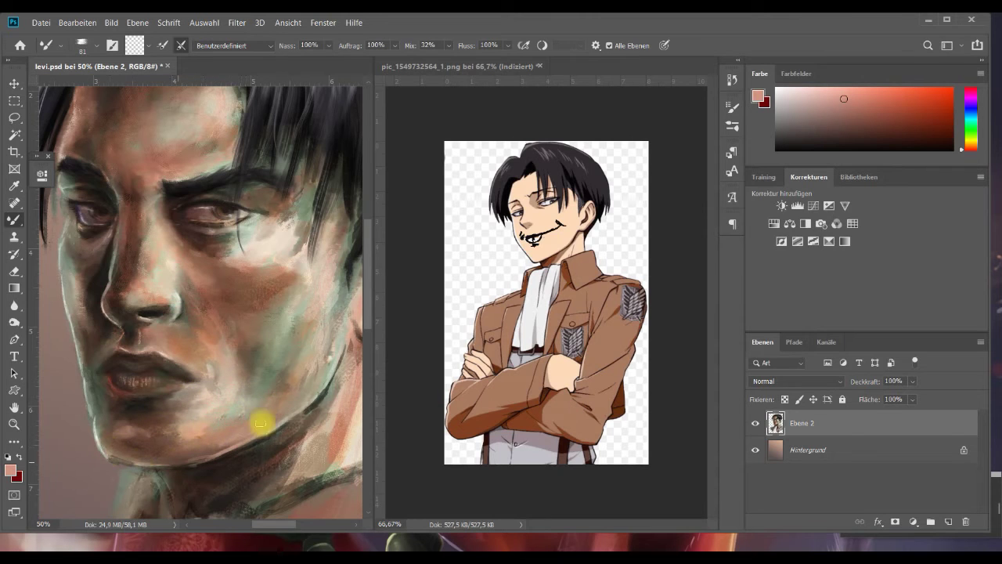
Continue smoothing the skin tones along the jawline and the cheek in front of the ear with the Mixer Brush.
{"action": "scroll", "coordinate": [235, 520], "scroll_direction": "right", "scroll_amount": 4}
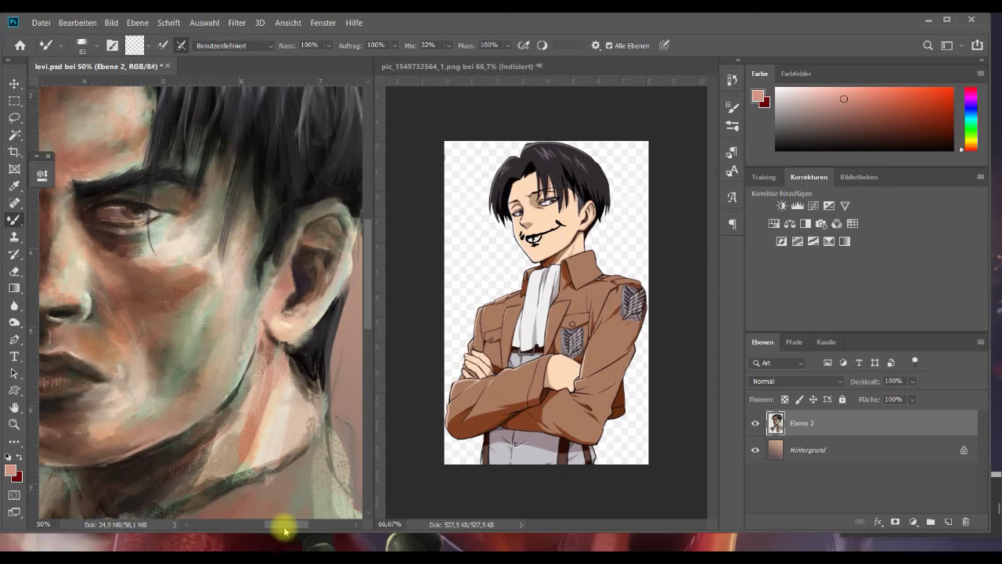
{"action": "left_click_drag", "start_coordinate": [284, 532], "coordinate": [275, 525]}
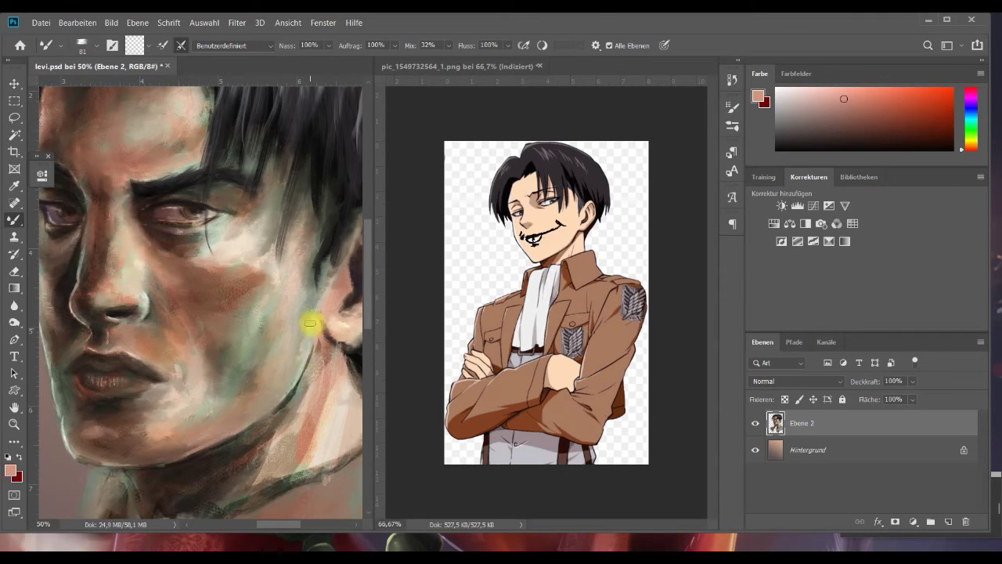
{"action": "left_click_drag", "start_coordinate": [280, 525], "coordinate": [290, 523]}
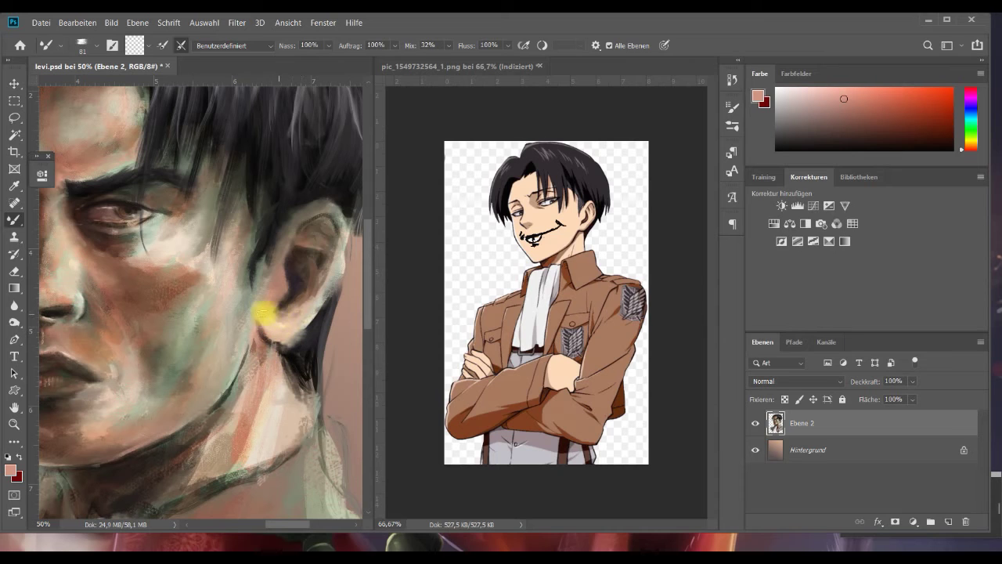
Blend the ear, the hair behind it and the upper neck with the Mixer Brush reduced to 40 px.
{"action": "left_click", "coordinate": [83, 50]}
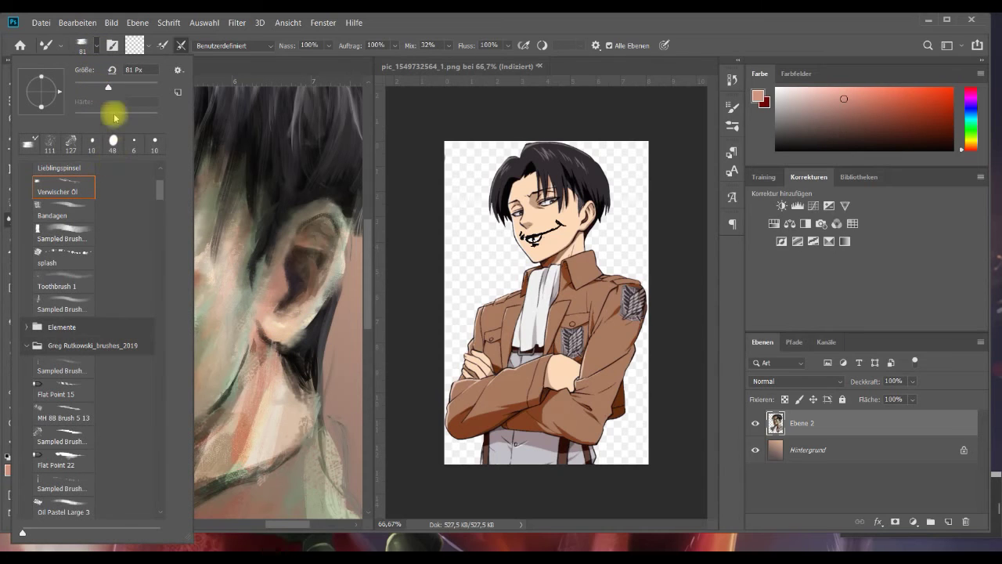
{"action": "left_click", "coordinate": [94, 87]}
{"action": "left_click", "coordinate": [344, 235]}
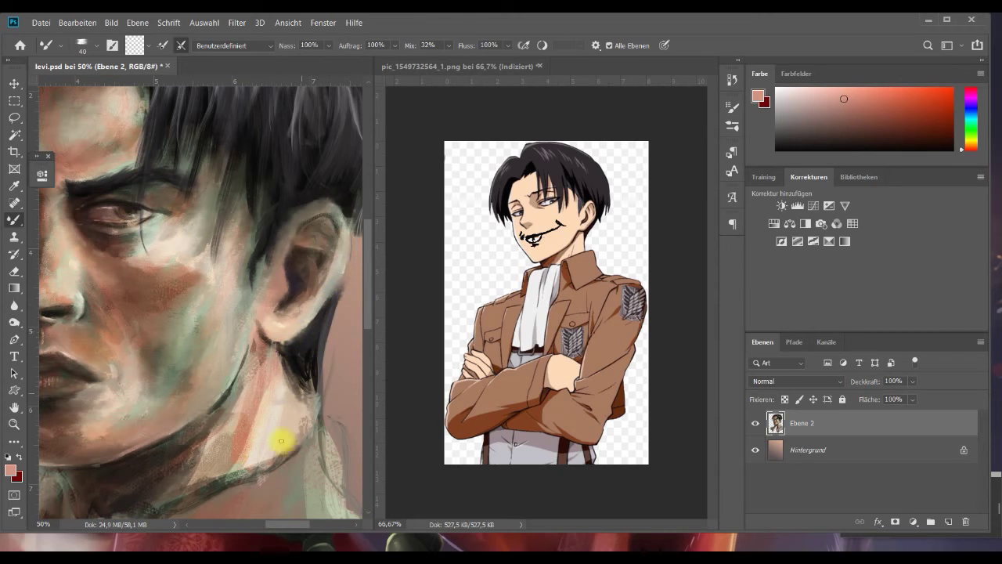
{"action": "left_click_drag", "start_coordinate": [287, 526], "coordinate": [297, 525]}
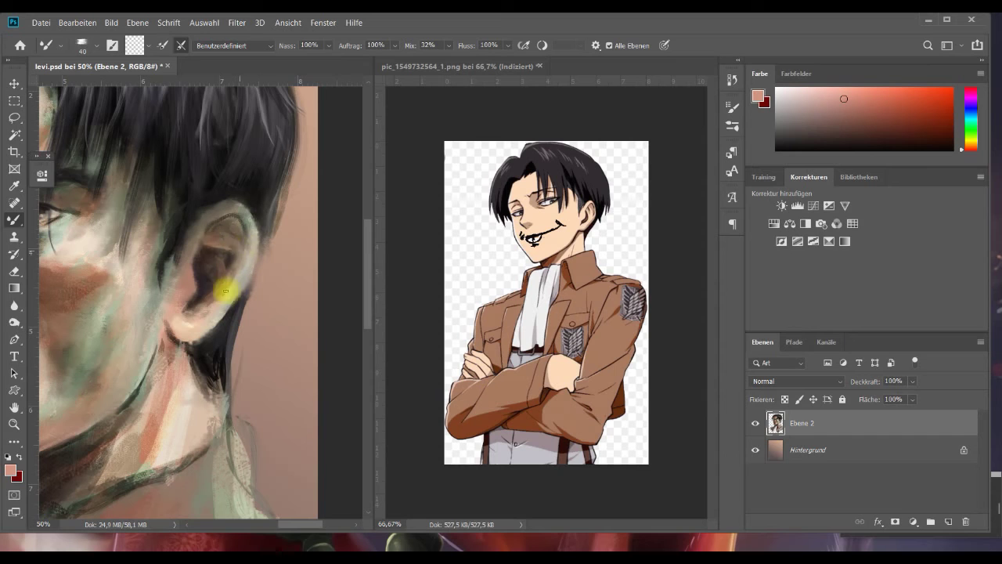
{"action": "left_click_drag", "start_coordinate": [192, 354], "coordinate": [251, 312]}
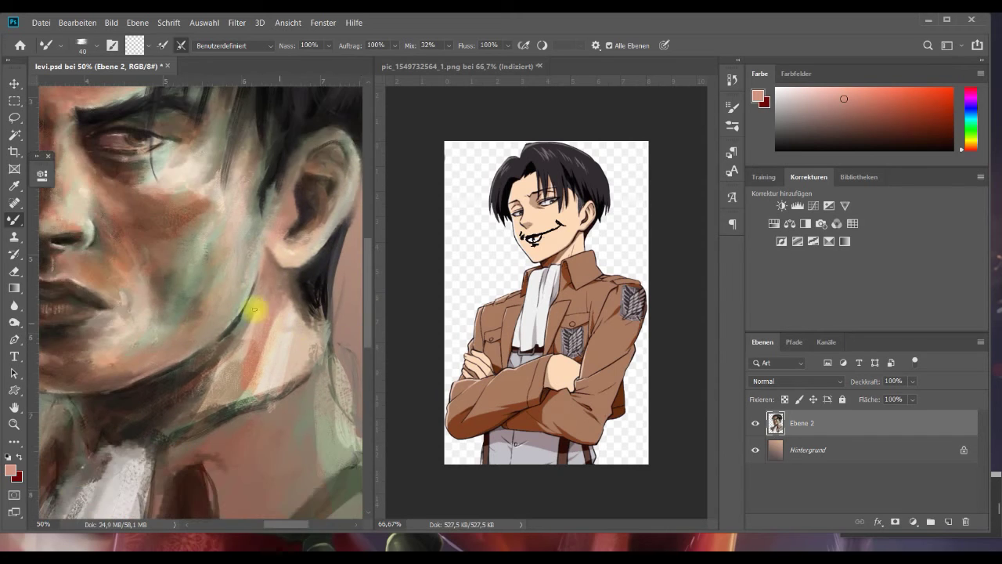
Soften the neck and the collar edges with the Mixer Brush at 67 px.
{"action": "right_click", "coordinate": [251, 352]}
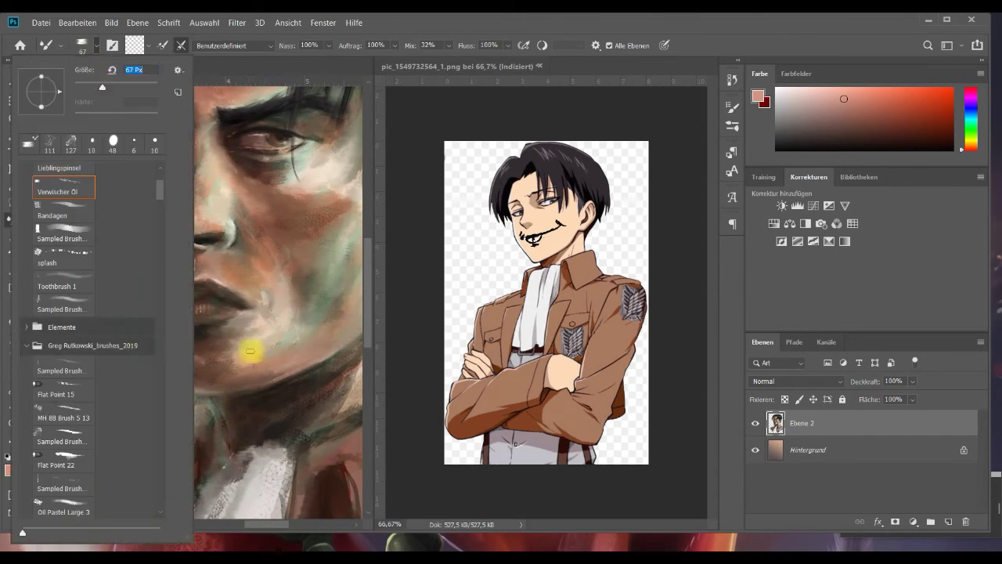
{"action": "double_click", "coordinate": [190, 415]}
{"action": "key", "text": "ctrl+minus"}
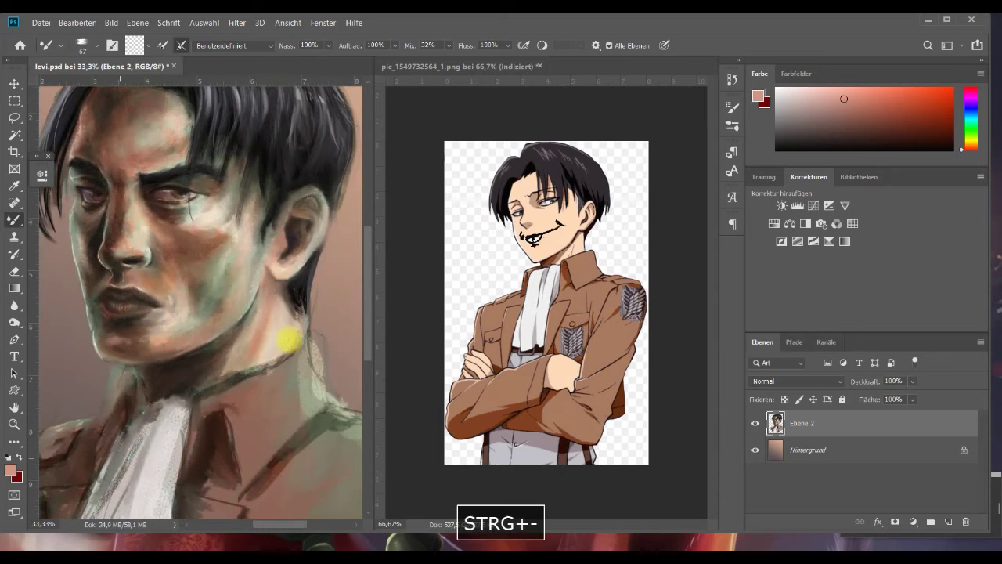
{"action": "scroll", "coordinate": [212, 436], "scroll_direction": "left", "scroll_amount": 3}
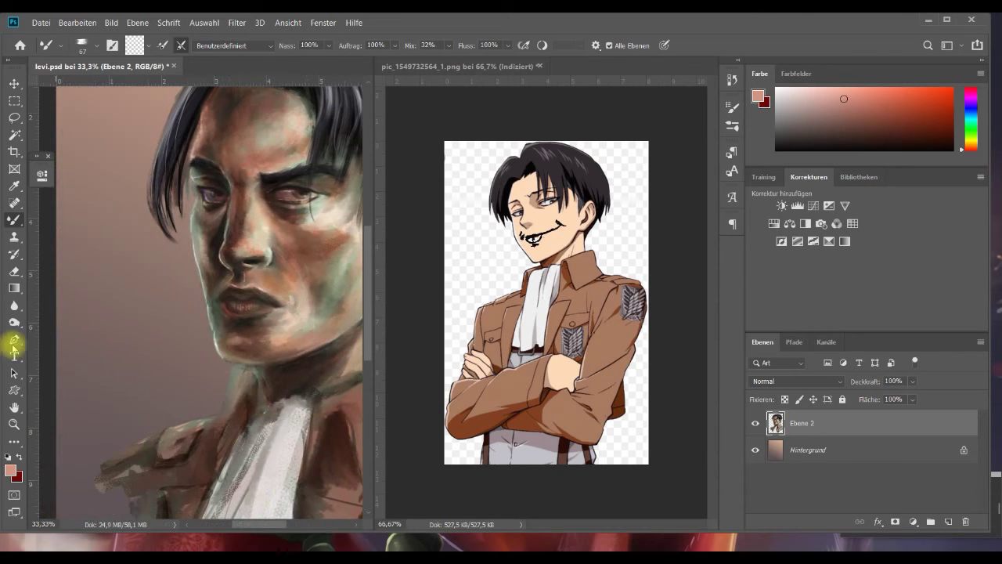
{"action": "key", "text": "e"}
{"action": "left_click", "coordinate": [262, 45]}
{"action": "key", "text": "b"}
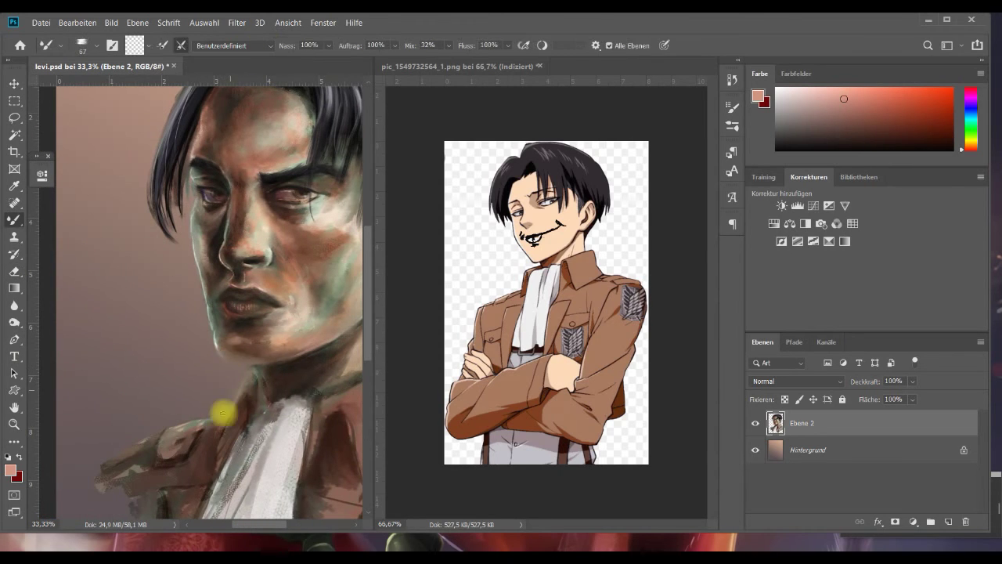
Blend the jacket's rough edges and the hair outline into the background with the Mixer Brush enlarged to 91 px.
{"action": "key", "text": "ctrl+minus"}
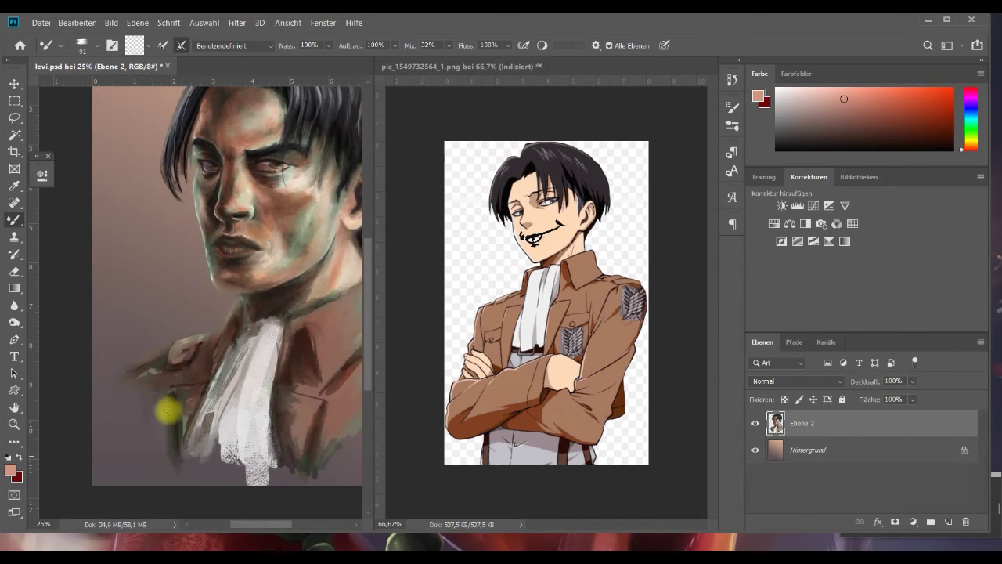
{"action": "key", "text": "bracketright"}
{"action": "key", "text": "bracketright"}
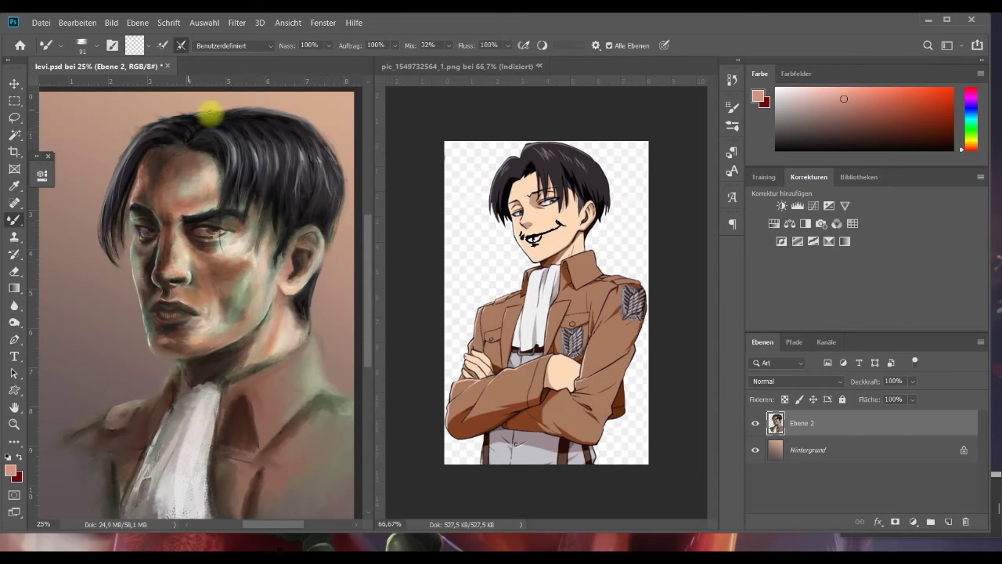
{"action": "left_click_drag", "start_coordinate": [131, 176], "coordinate": [146, 223]}
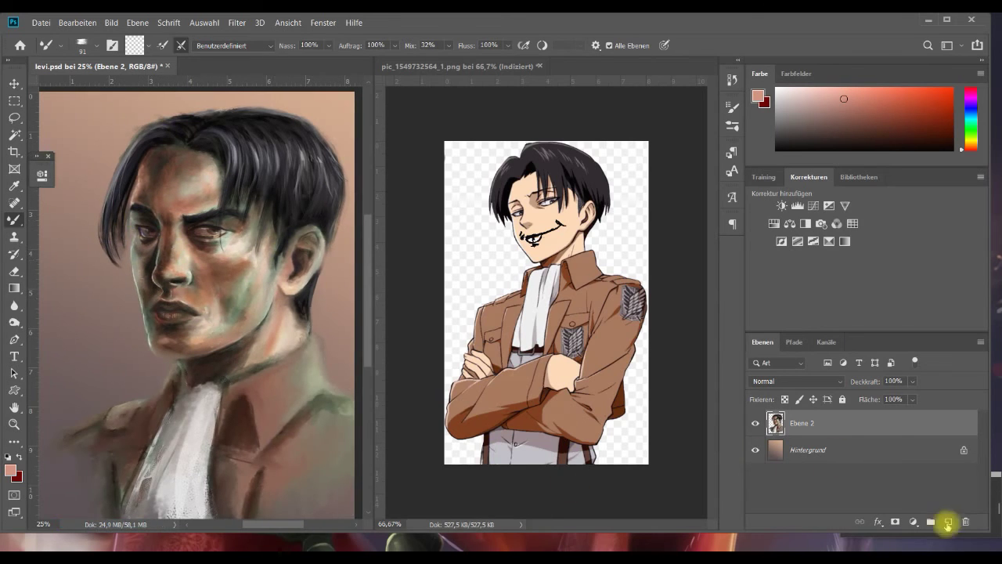
Add a new layer above Ebene 2 and fill it with a dark grey to black gradient across the portrait.
{"action": "left_click", "coordinate": [947, 521]}
{"action": "left_click", "coordinate": [797, 137]}
{"action": "key", "text": "g"}
{"action": "left_click_drag", "start_coordinate": [156, 266], "coordinate": [313, 269]}
Set the gradient layer's blend mode to Luminanz and its fill to 59%.
{"action": "left_click", "coordinate": [797, 381]}
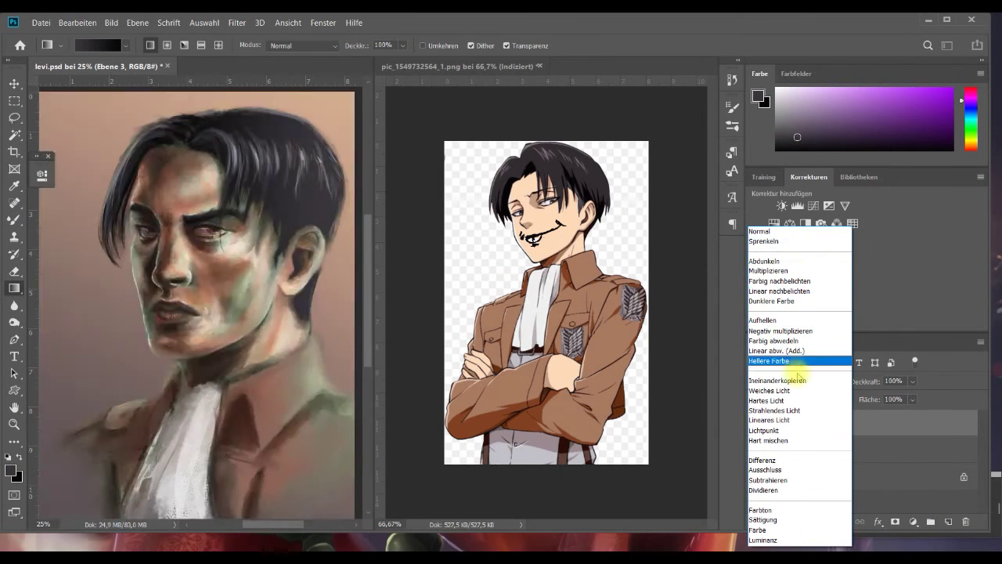
{"action": "left_click", "coordinate": [783, 540]}
{"action": "left_click_drag", "start_coordinate": [912, 400], "coordinate": [900, 418]}
Erase the dark gradient over the lit areas of the face at 83% opacity, reducing the eraser from 187 to 124 px.
{"action": "left_click", "coordinate": [14, 271]}
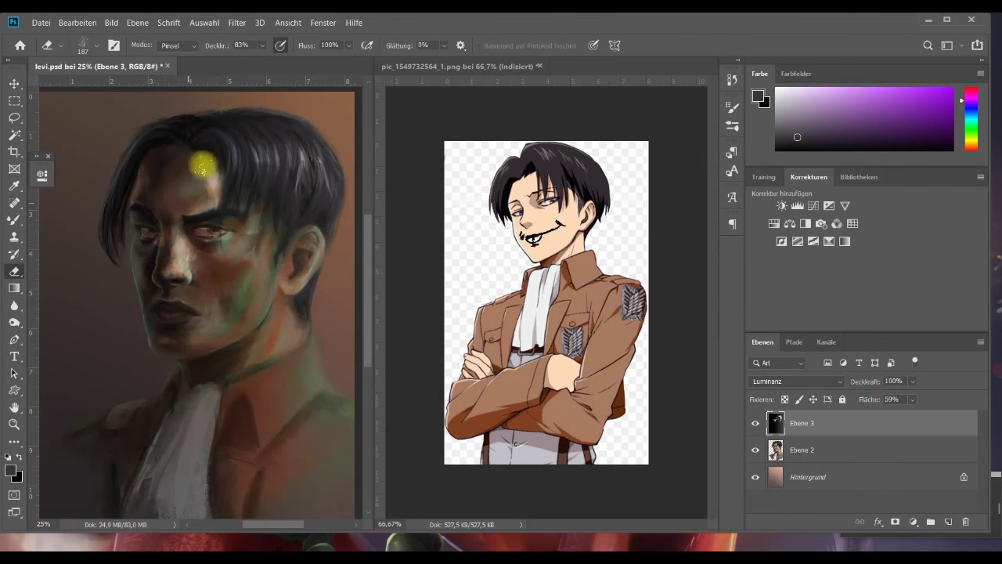
{"action": "left_click_drag", "start_coordinate": [202, 164], "coordinate": [195, 335]}
{"action": "key", "text": "bracketleft"}
{"action": "key", "text": "bracketleft"}
{"action": "key", "text": "bracketleft"}
{"action": "key", "text": "bracketleft"}
{"action": "key", "text": "bracketleft"}
{"action": "key", "text": "bracketleft"}
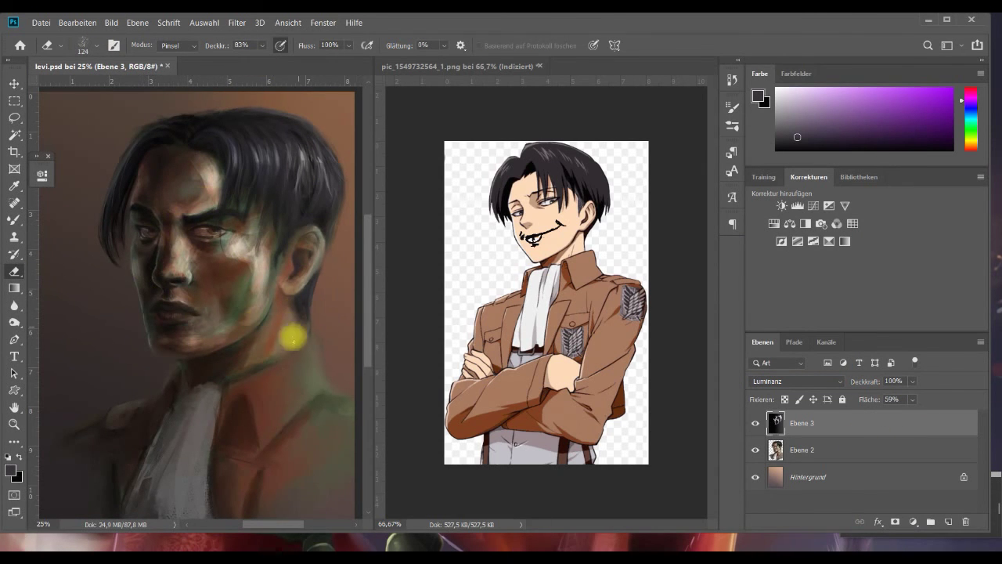